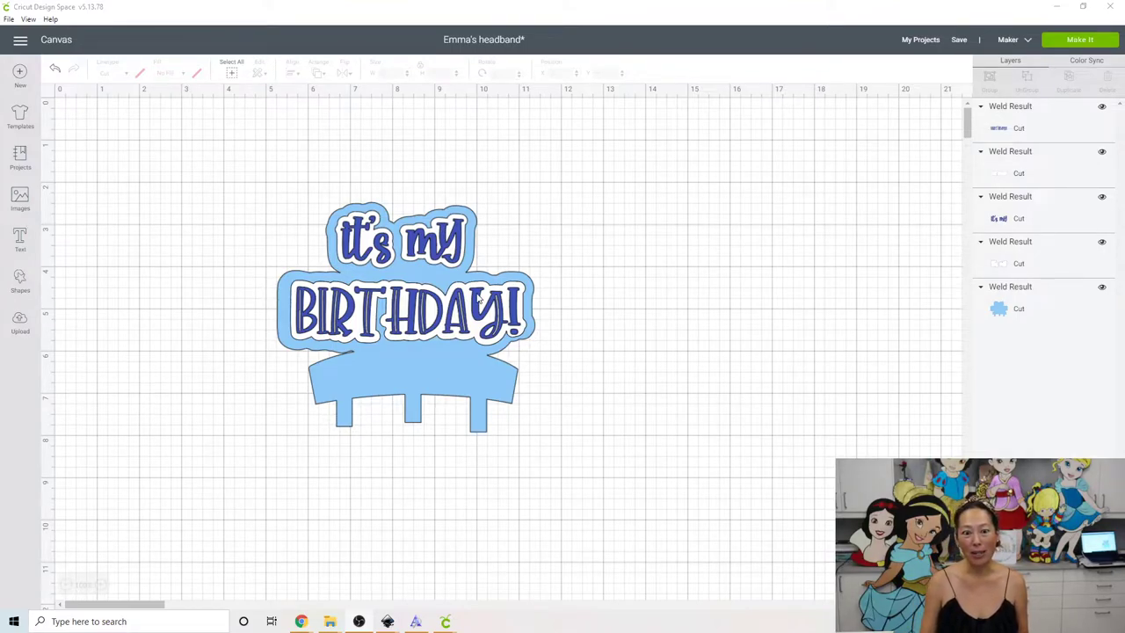
Bring the blank Inkscape New document 4 window in front of Cricut Design Space
click(392, 624)
click(494, 555)
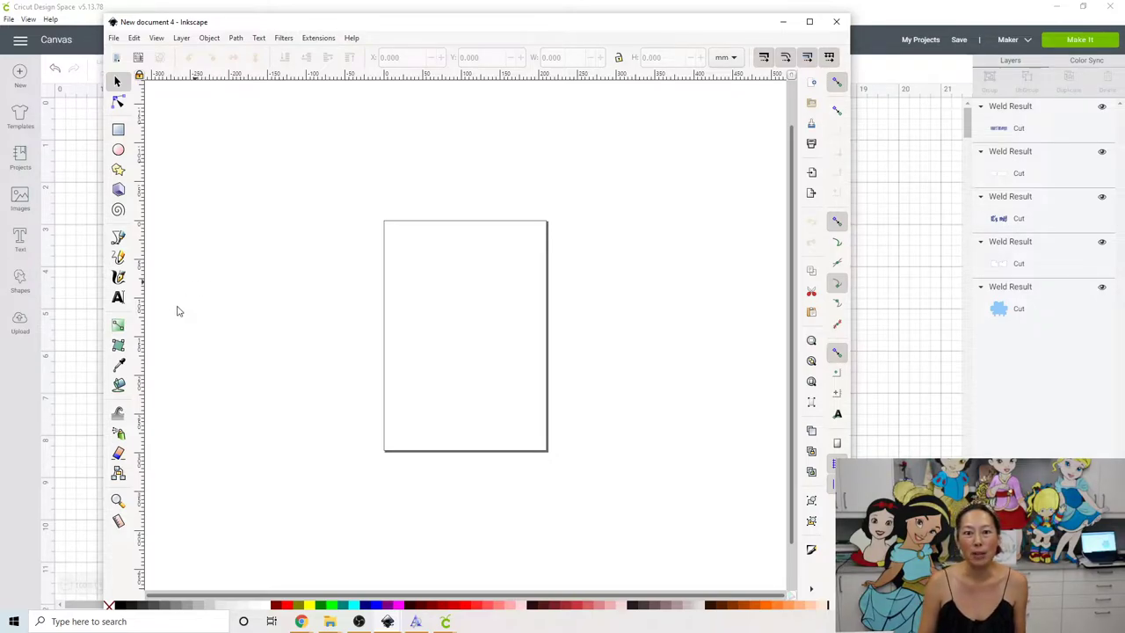
Add the text 'it's my BIRTHDAY!' in Happy Popcorn at 30 pt beside the page
click(119, 301)
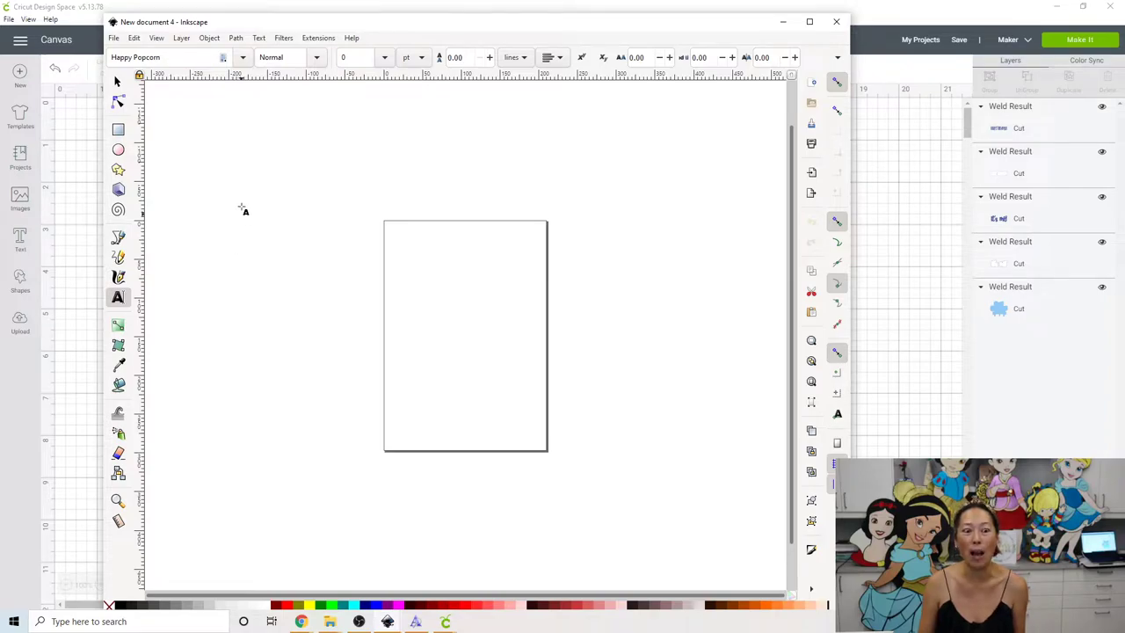
drag(233, 177, 261, 212)
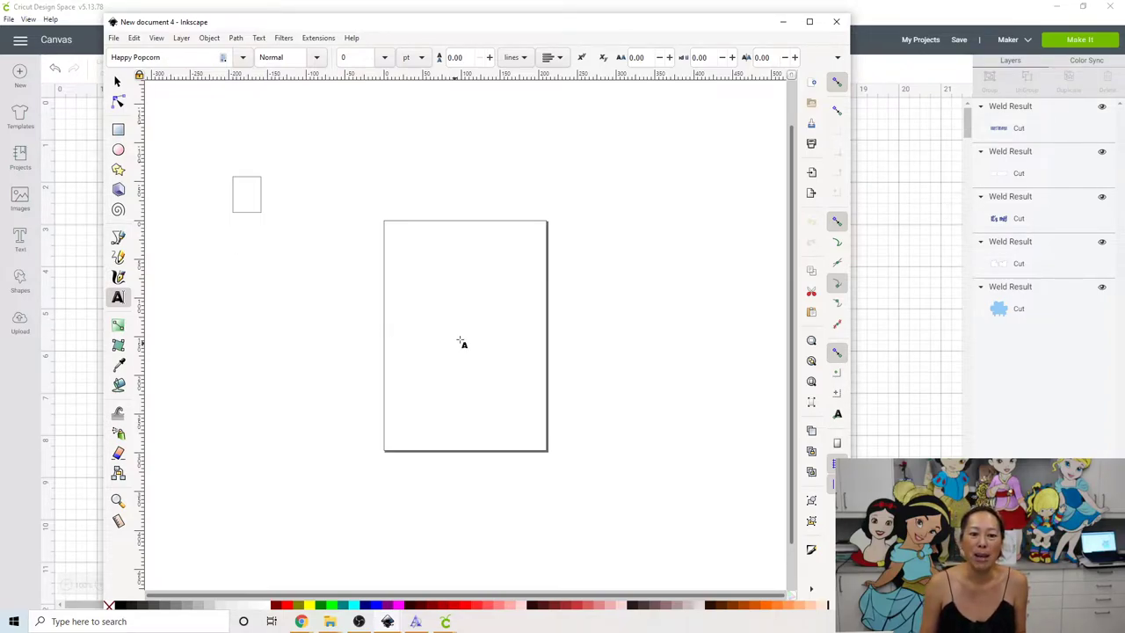
drag(458, 340, 546, 321)
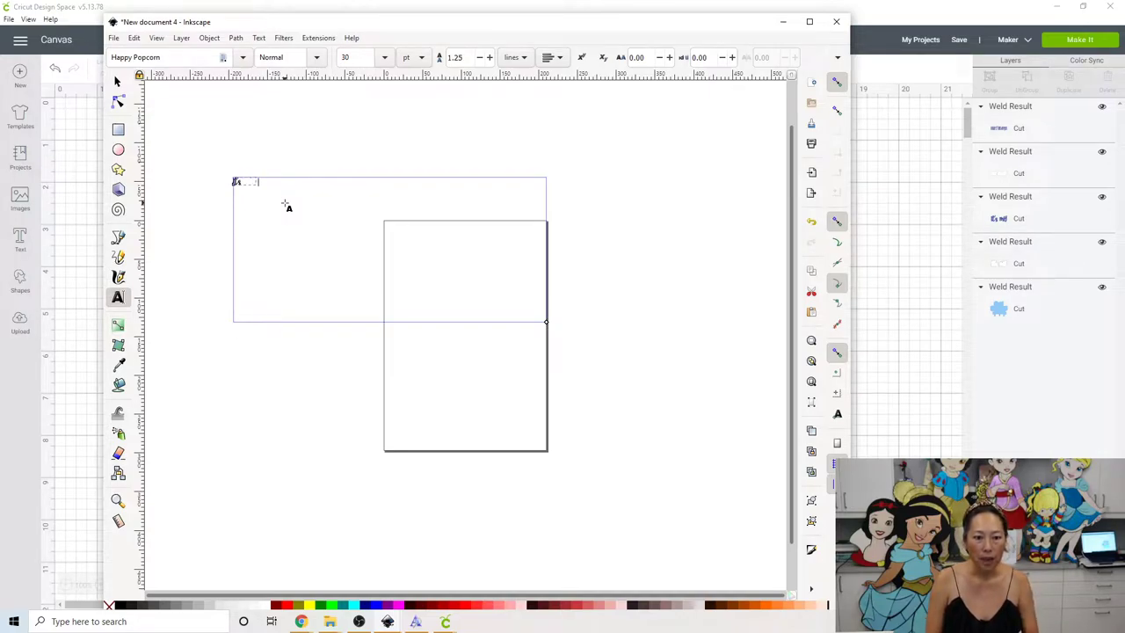
text(a)
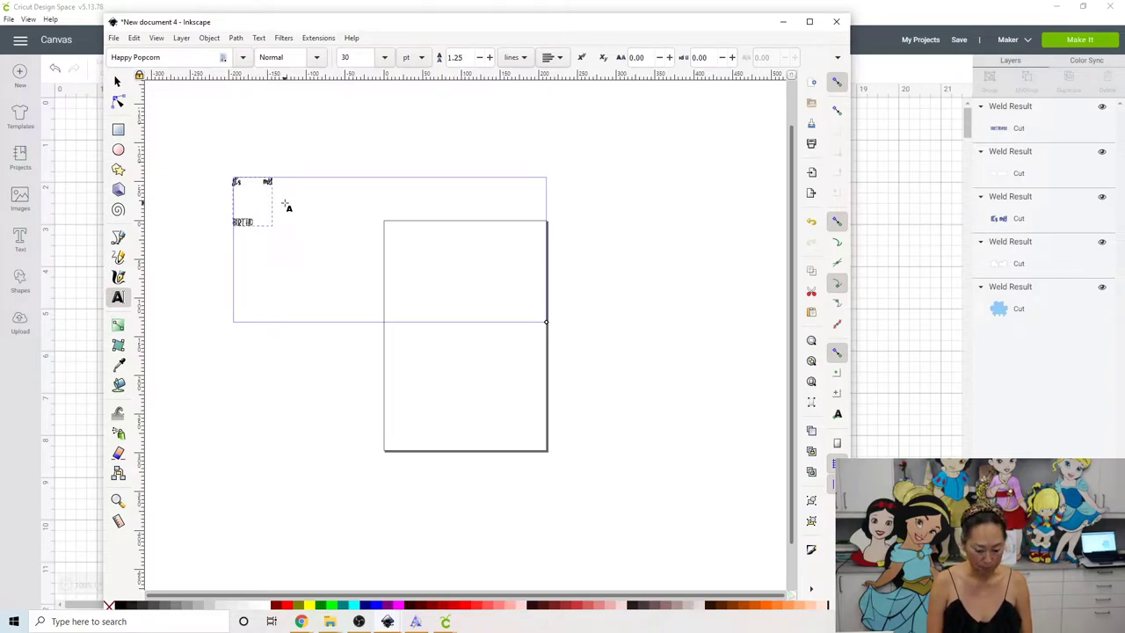
click(183, 116)
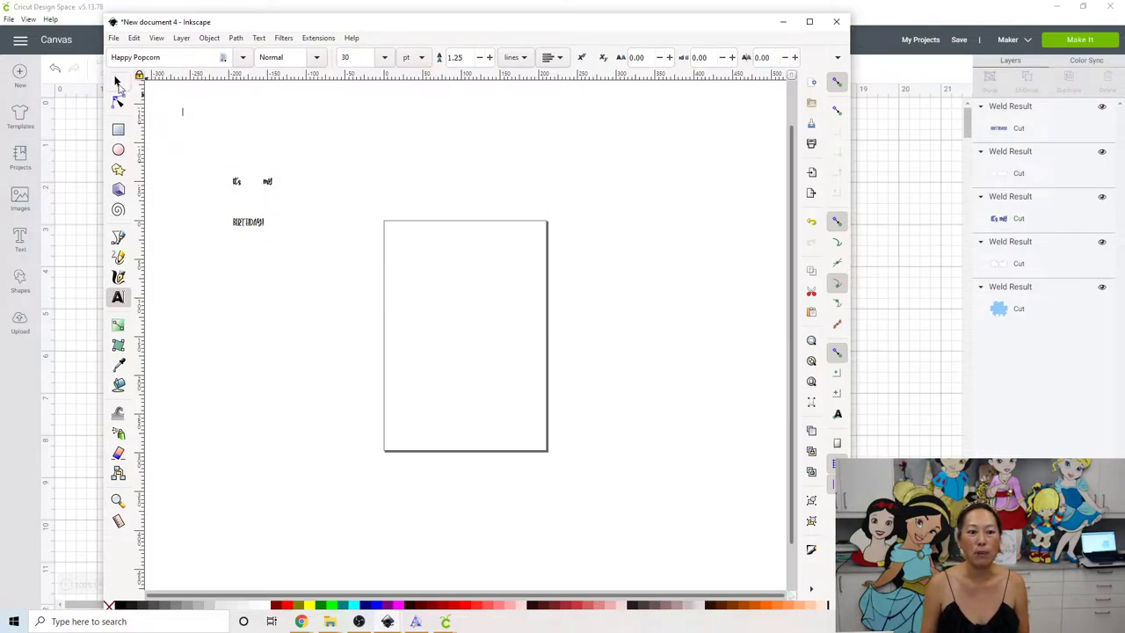
Scale the birthday text proportionally to about 264.6 × 328.4 mm and move it over the page
click(117, 81)
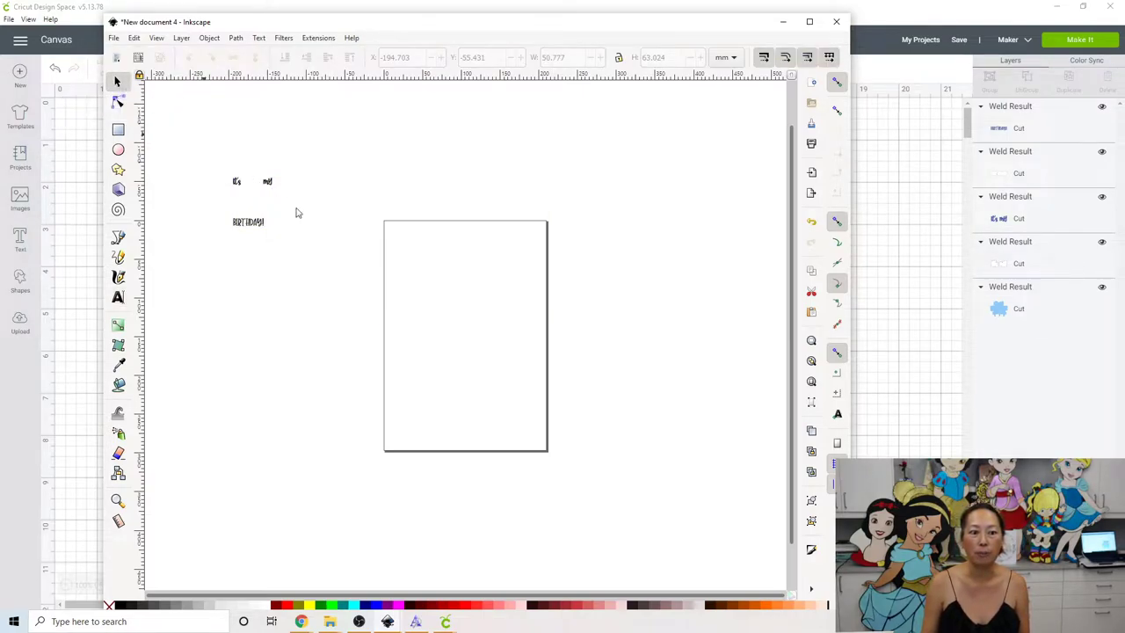
click(269, 190)
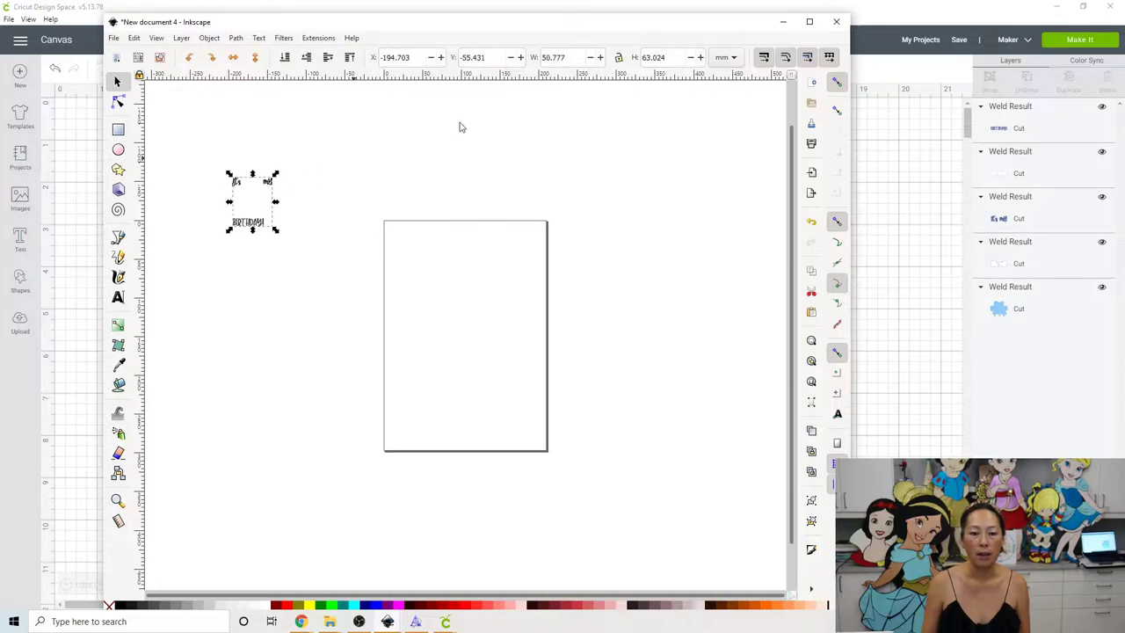
click(618, 57)
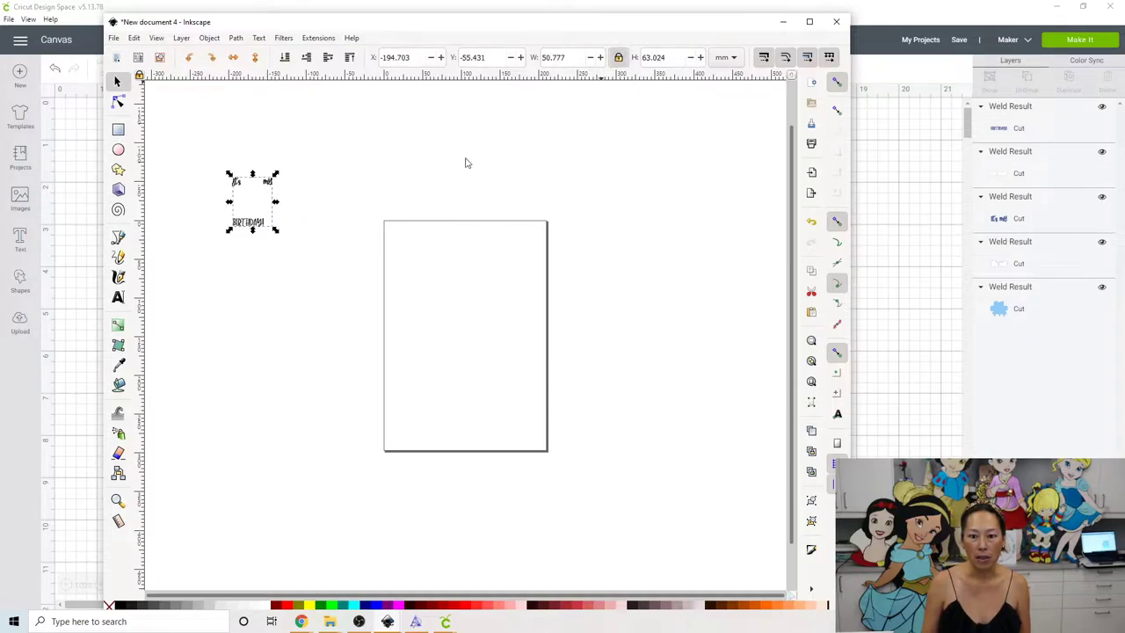
drag(276, 231, 542, 387)
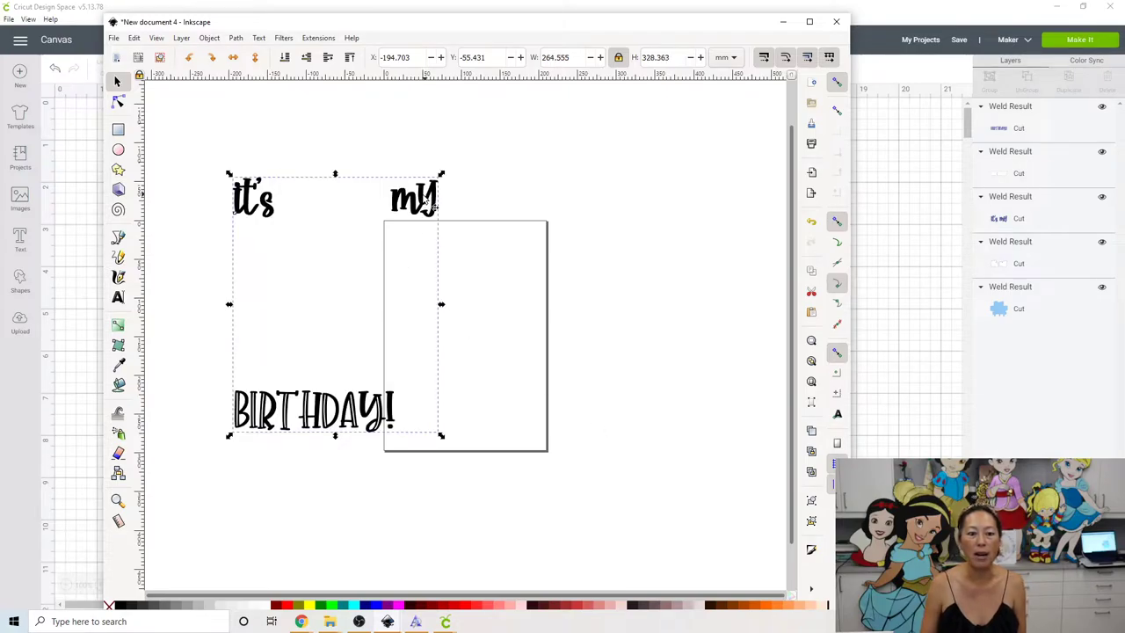
drag(419, 201, 609, 195)
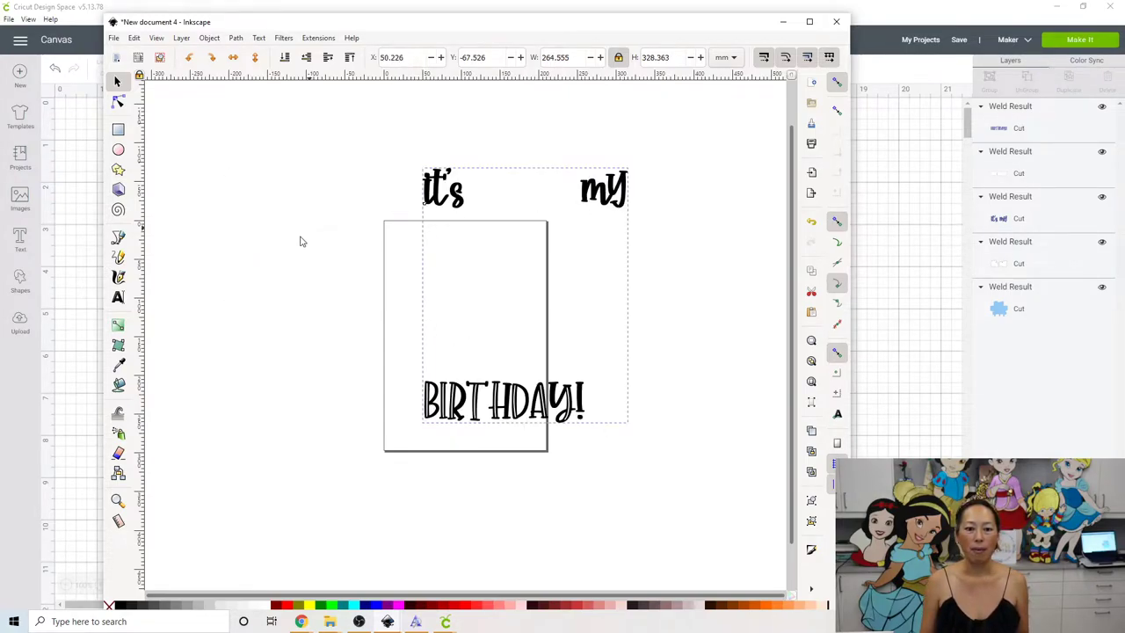
click(200, 161)
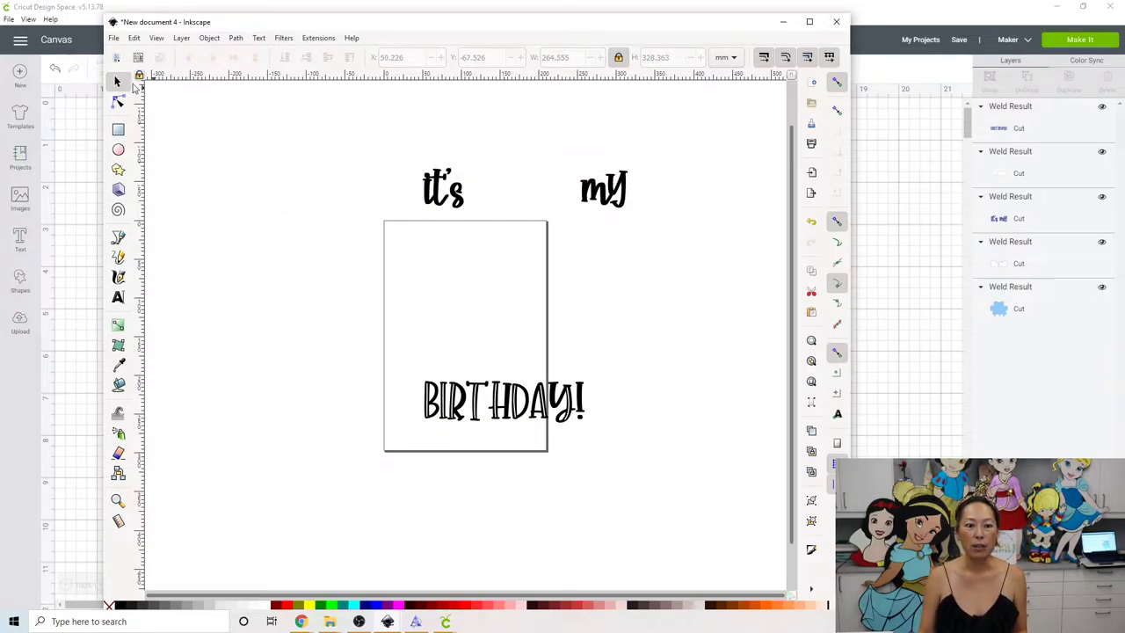
click(457, 201)
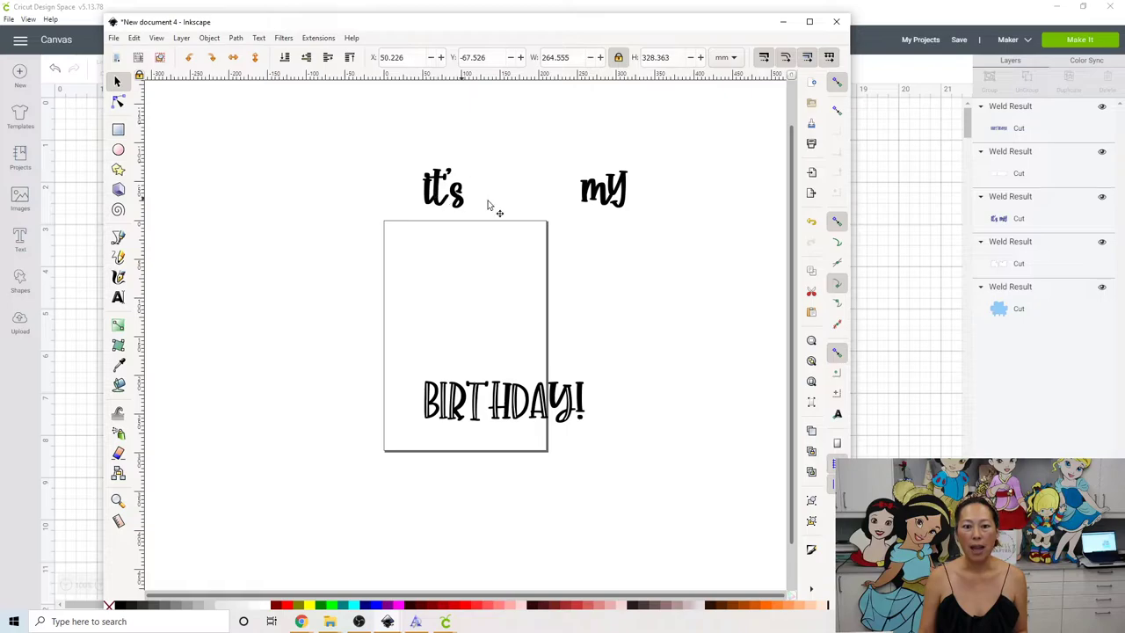
click(240, 154)
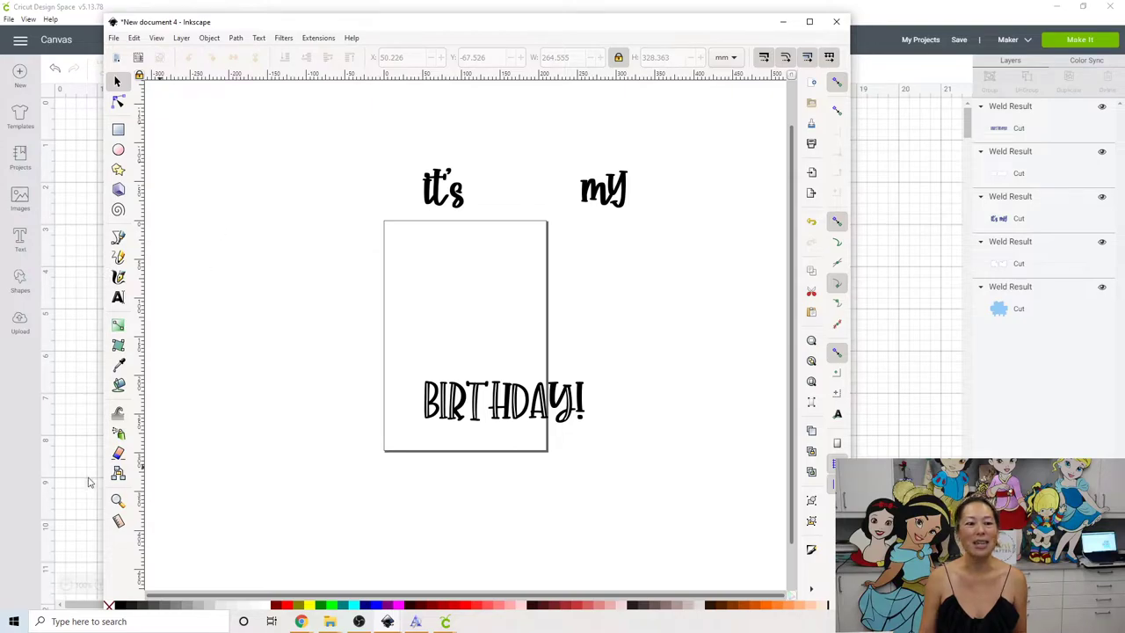
Bucket-fill 'it's', 'my' and the B, I, R of BIRTHDAY! in cyan with 30 mm grow
click(118, 386)
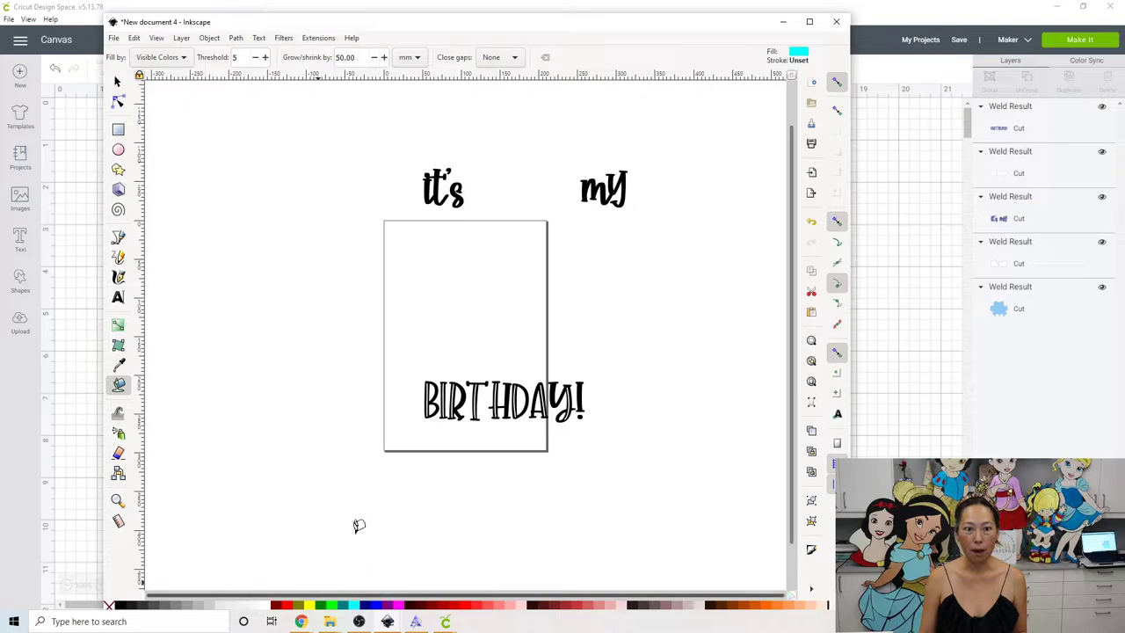
double_click(347, 57)
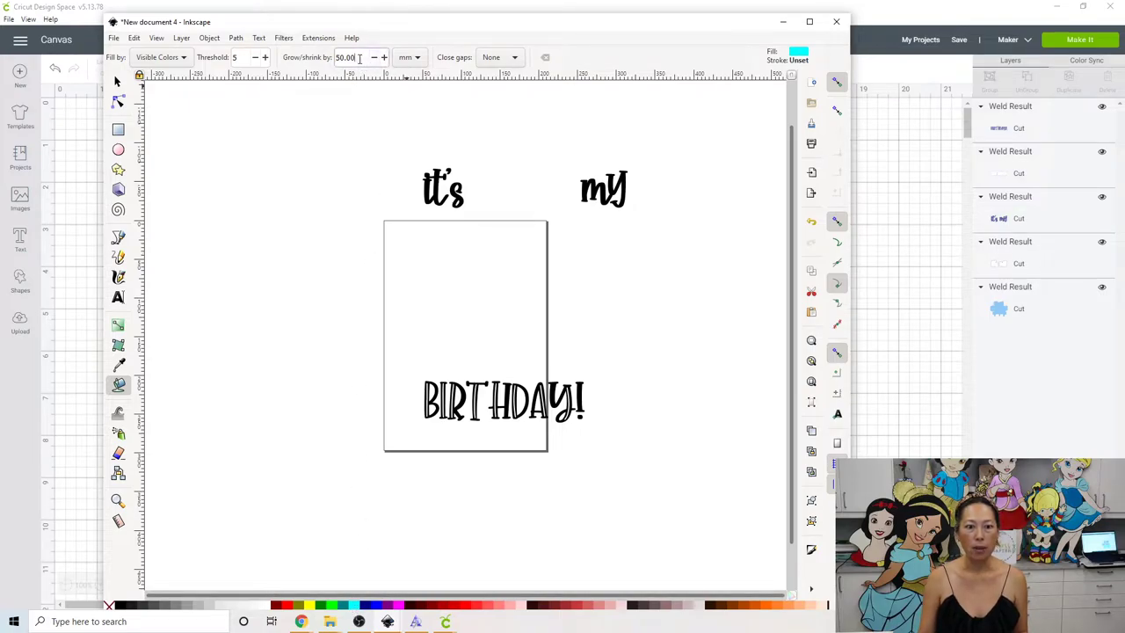
text(30)
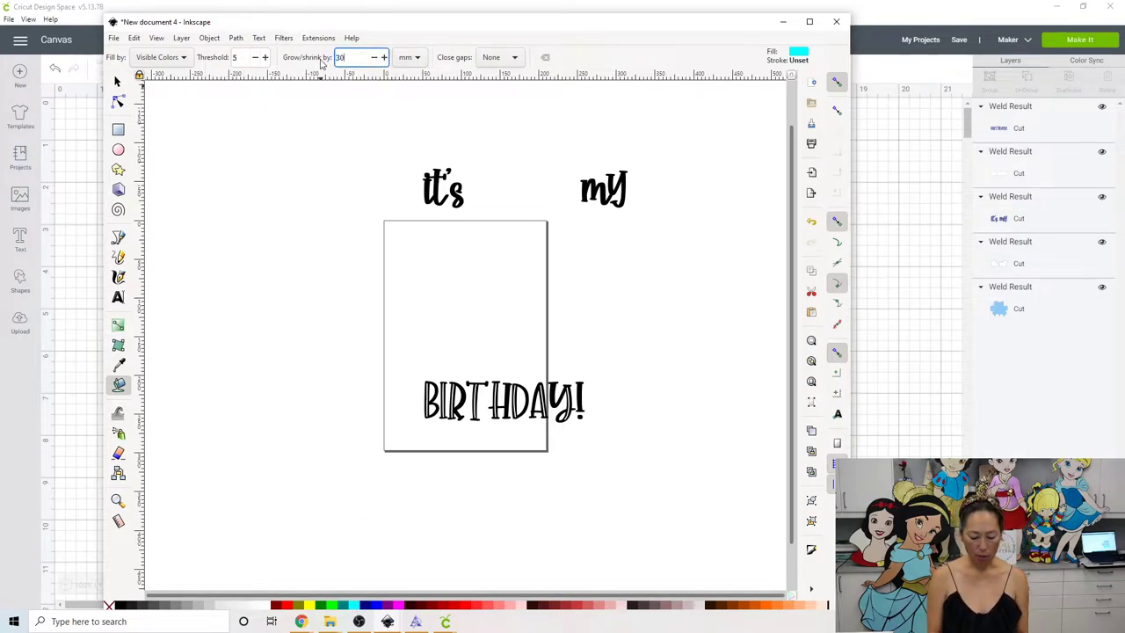
key(Return)
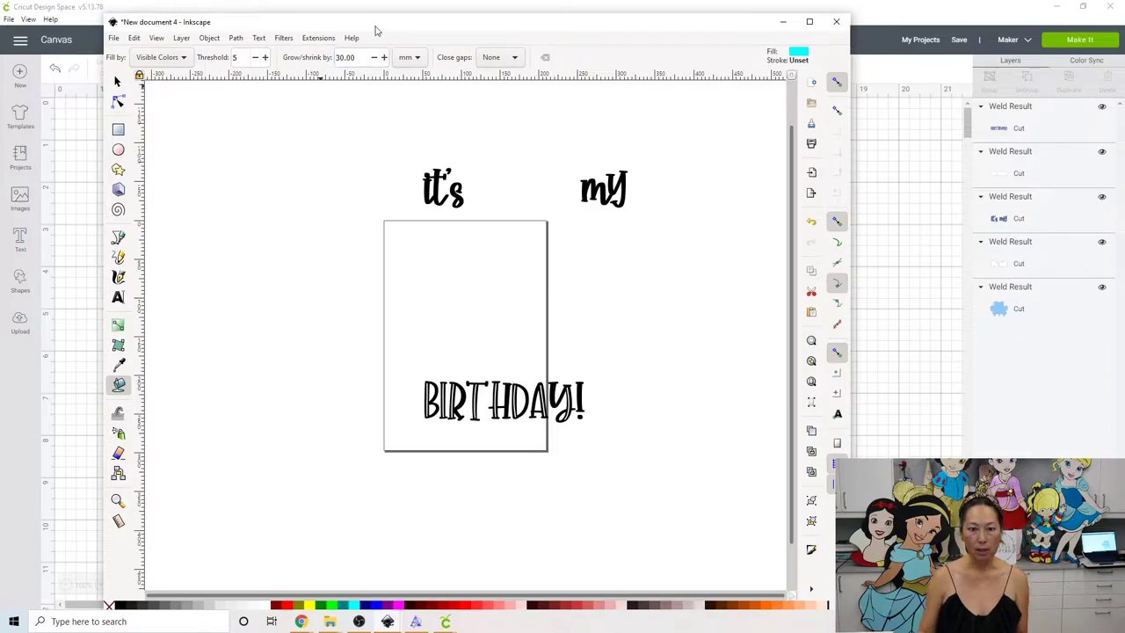
click(437, 173)
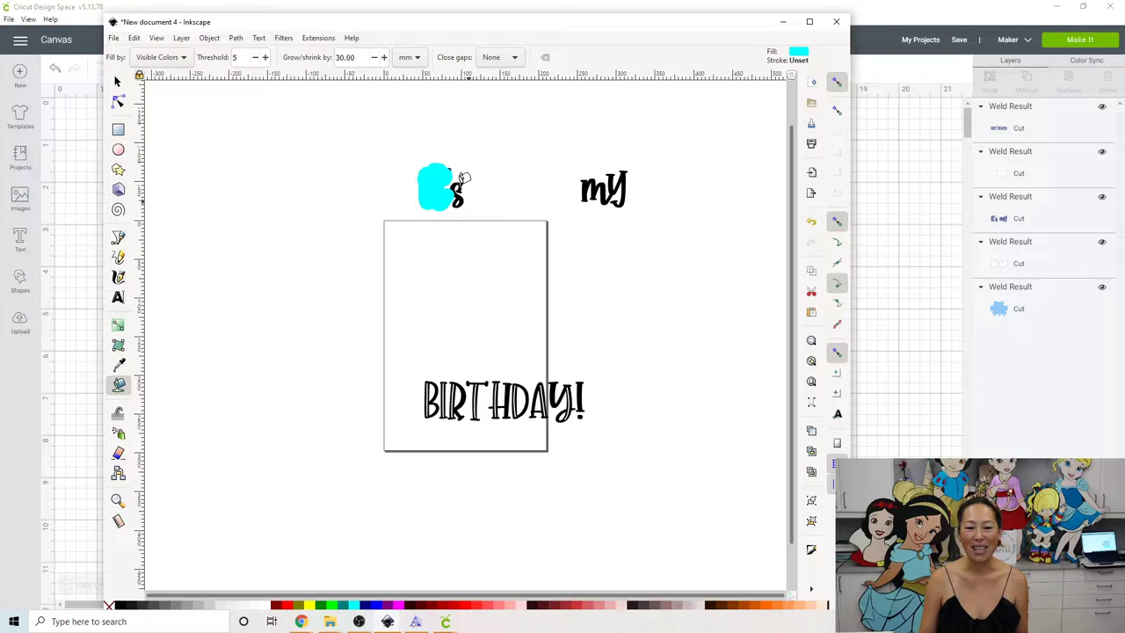
click(456, 188)
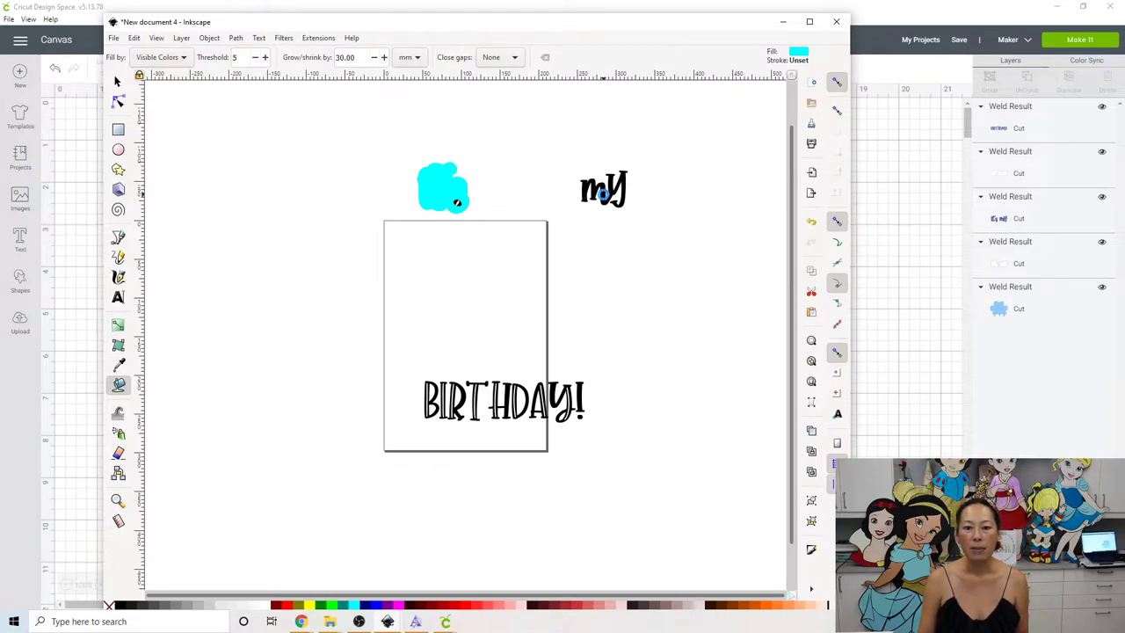
click(606, 185)
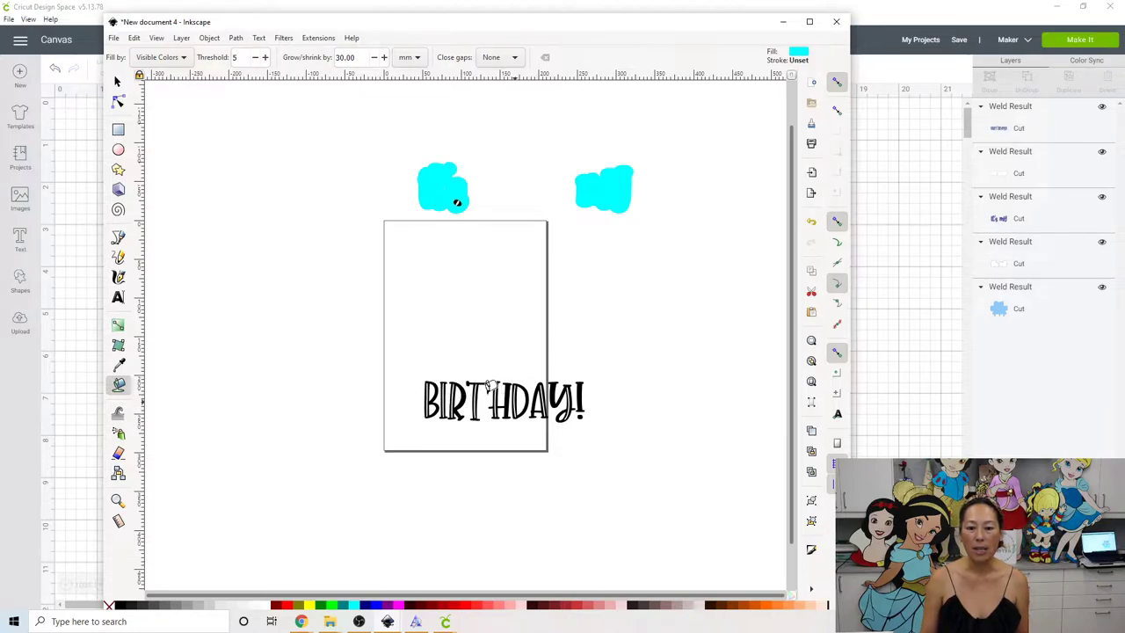
click(437, 375)
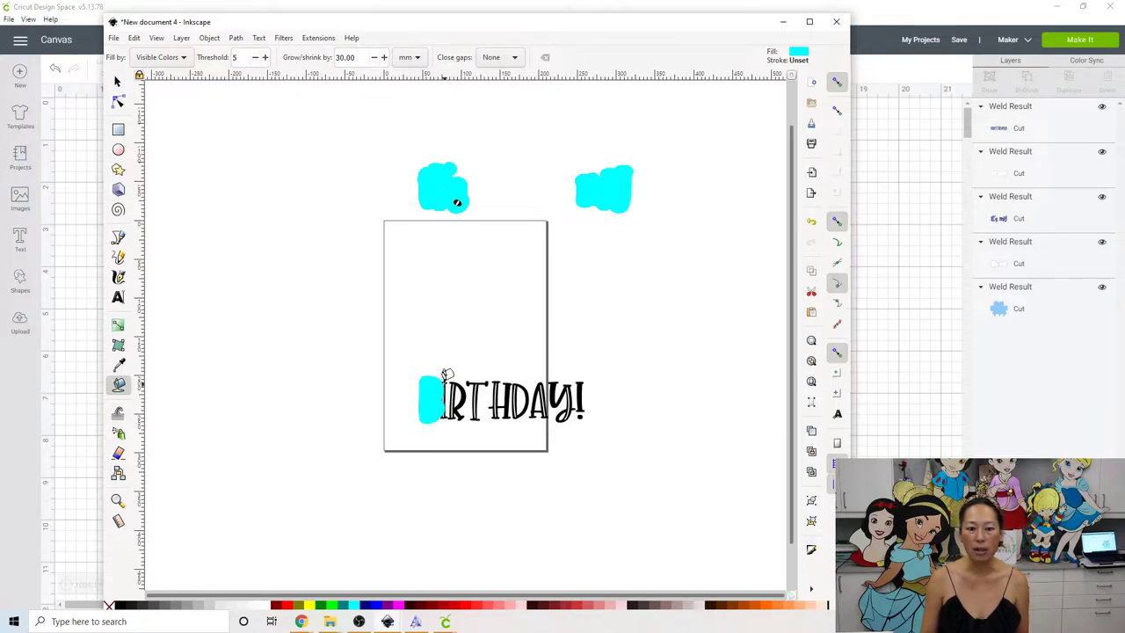
click(446, 378)
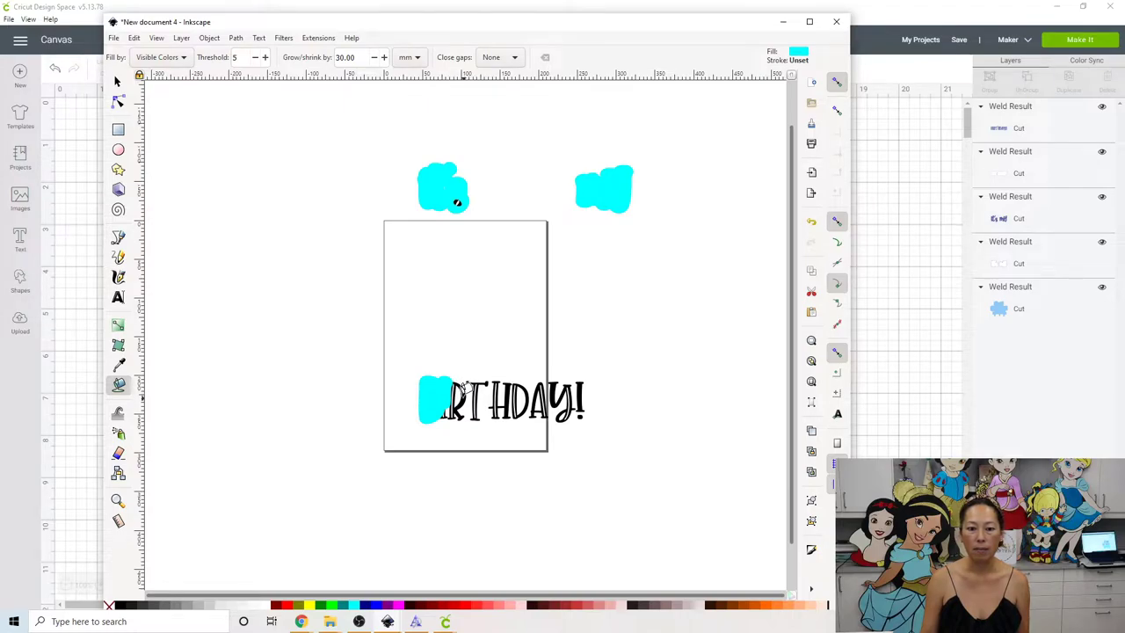
click(461, 389)
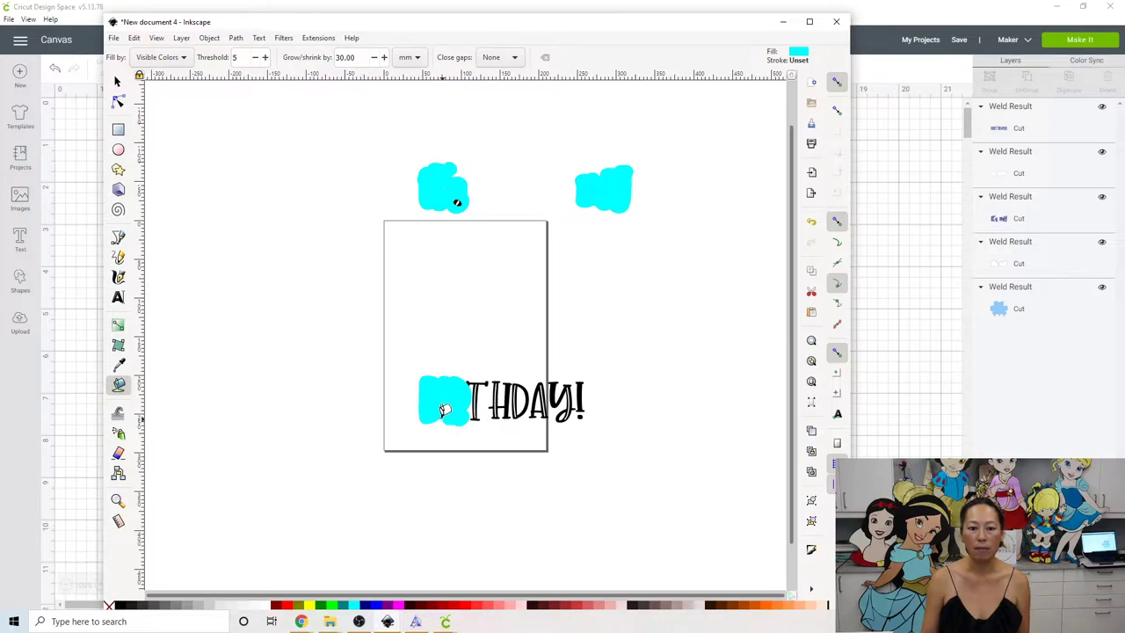
Undo the cyan fills over the I and R, leaving only the B of BIRTHDAY! filled
click(134, 38)
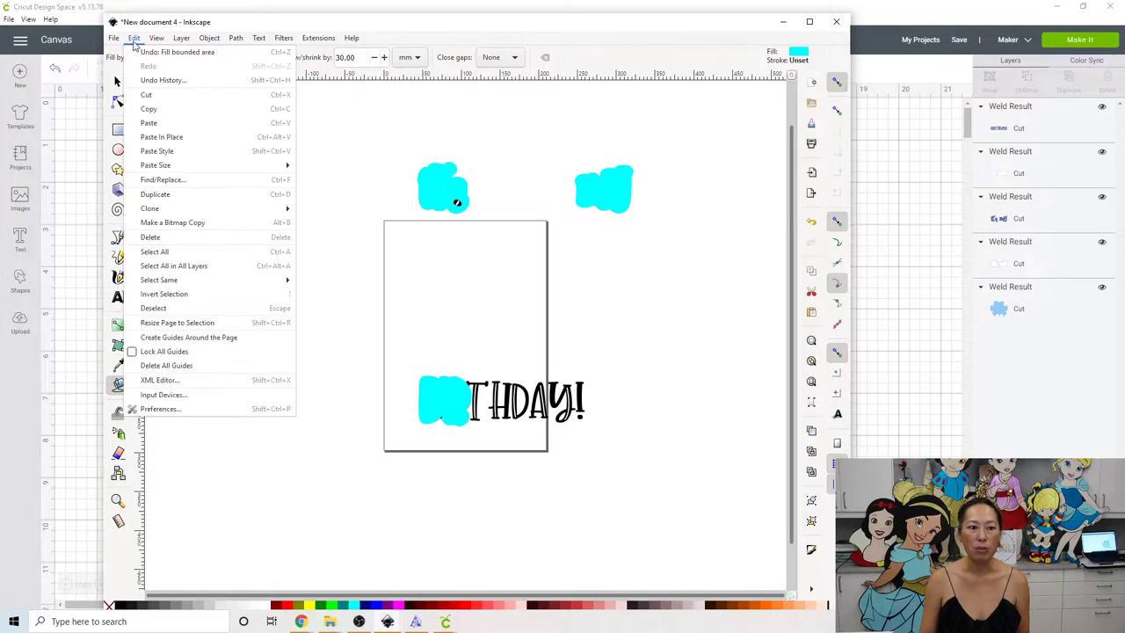
click(136, 40)
click(135, 40)
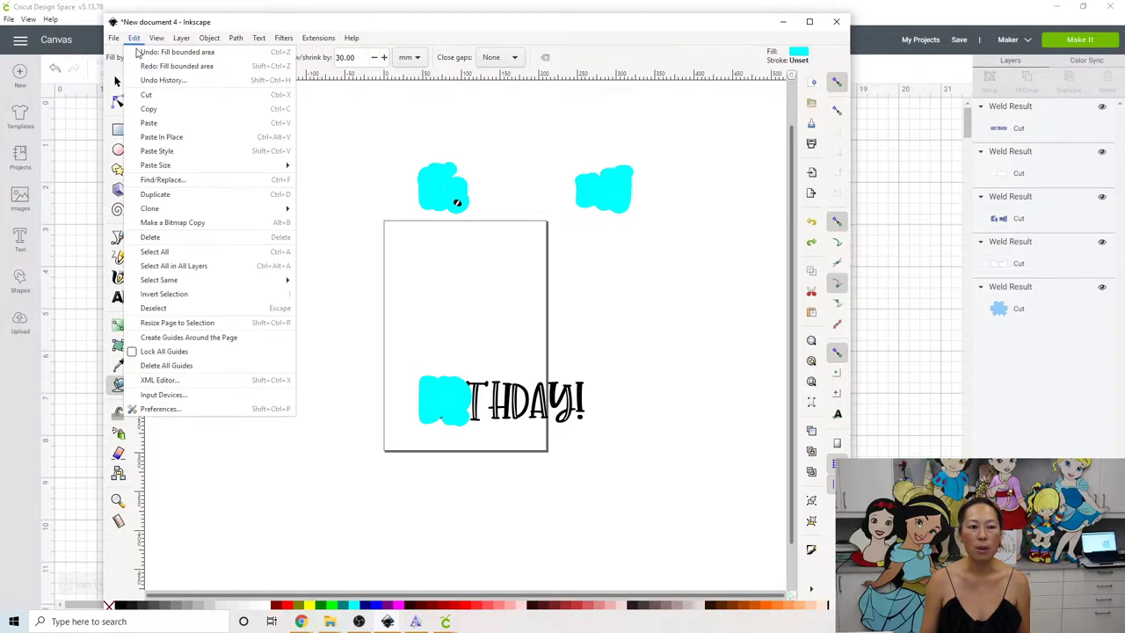
click(134, 40)
click(135, 40)
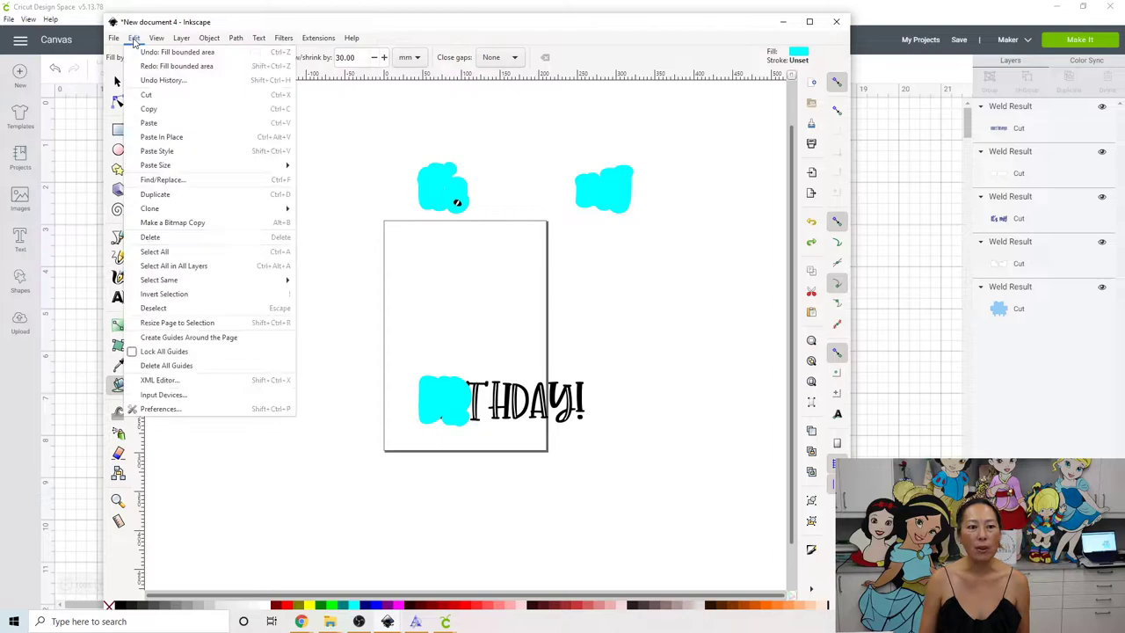
click(167, 52)
click(134, 39)
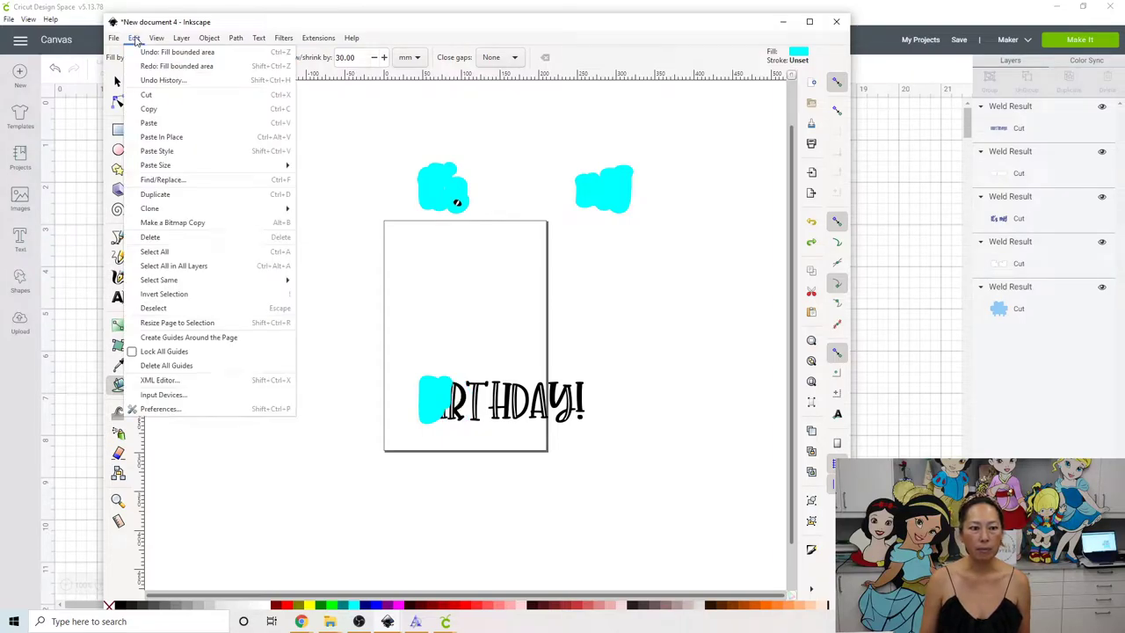
click(142, 52)
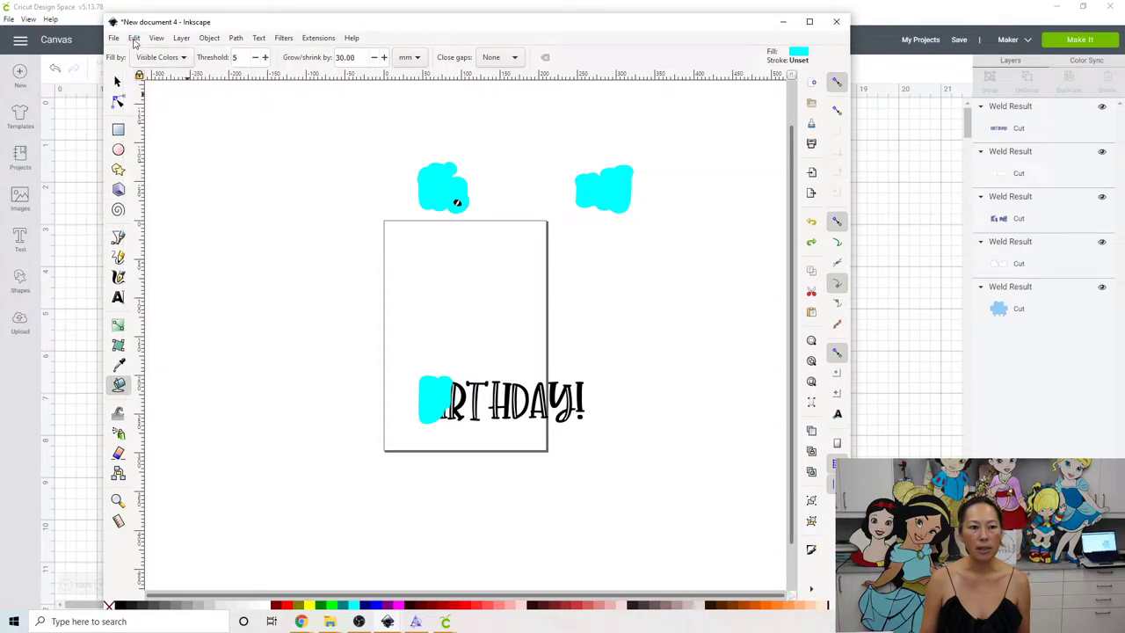
click(134, 40)
click(141, 53)
click(135, 39)
click(145, 54)
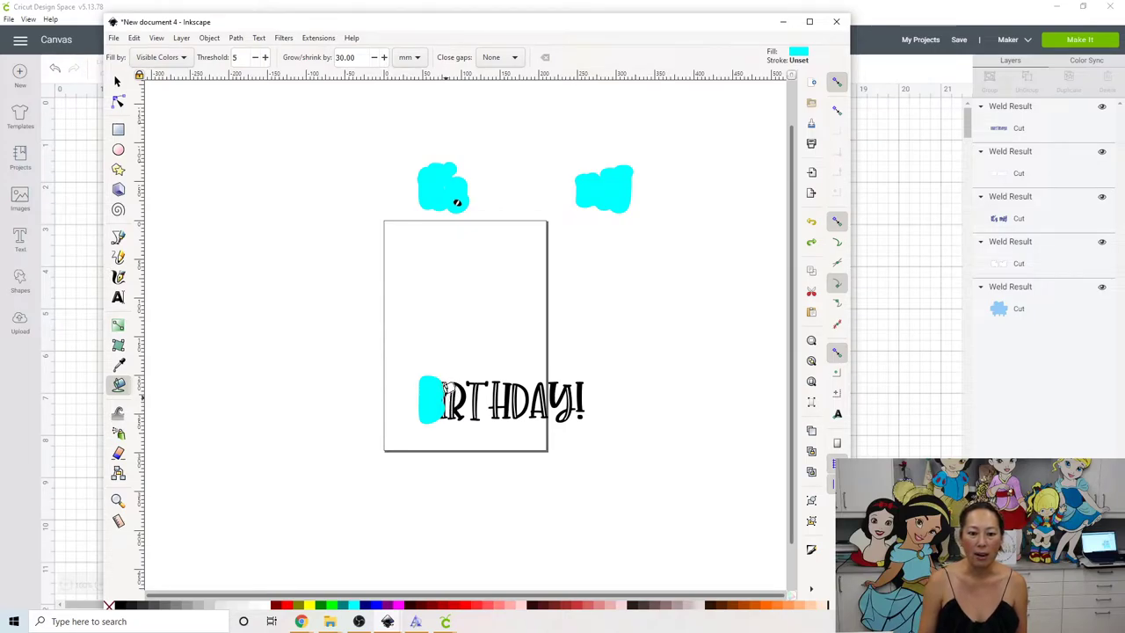
Fill the I, R, T, H, D, A, Y and both parts of the exclamation mark in cyan
click(446, 400)
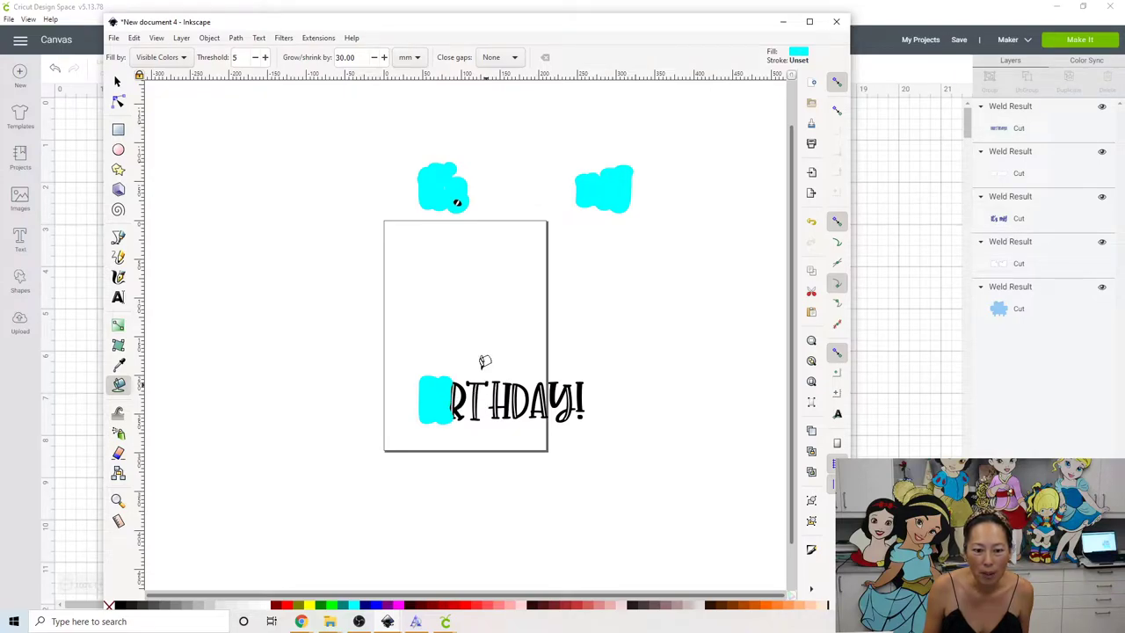
click(462, 394)
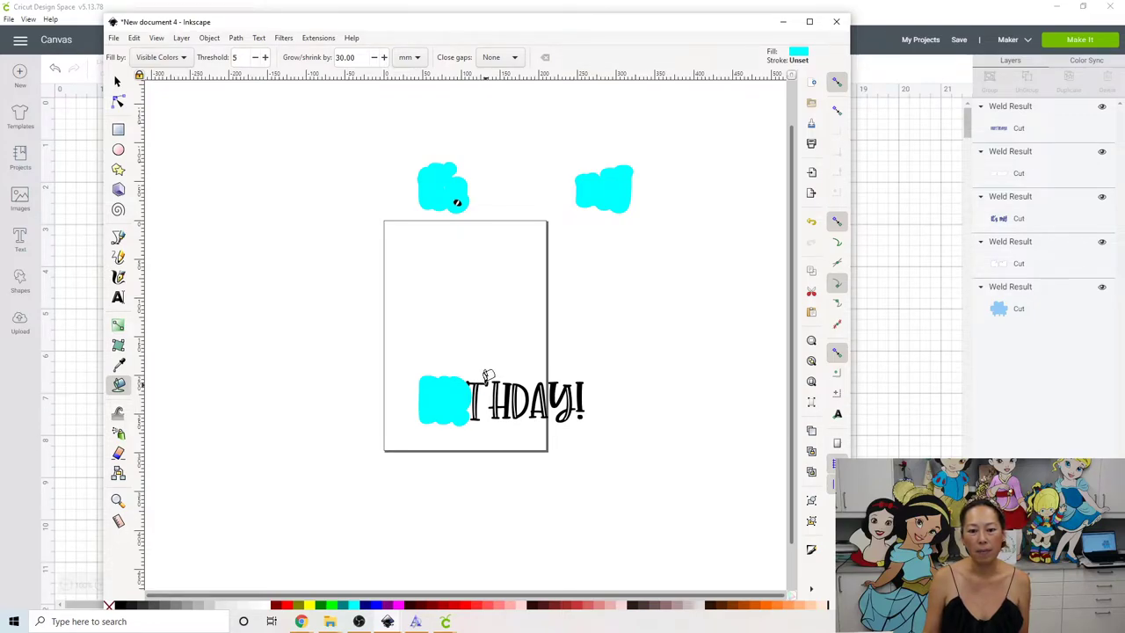
click(490, 376)
click(506, 402)
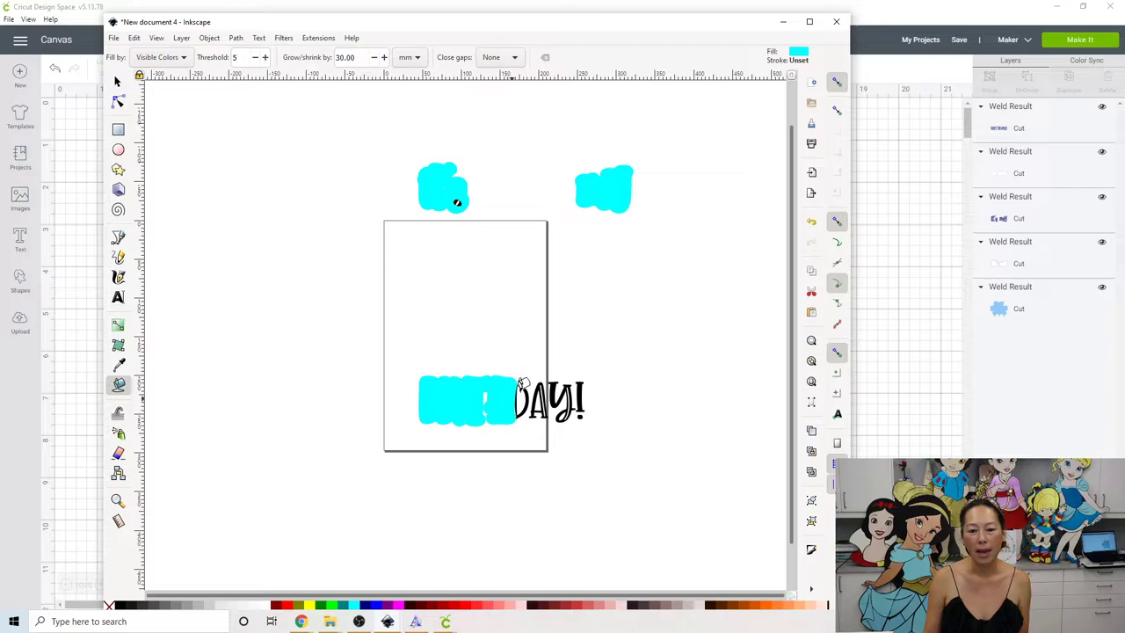
click(528, 387)
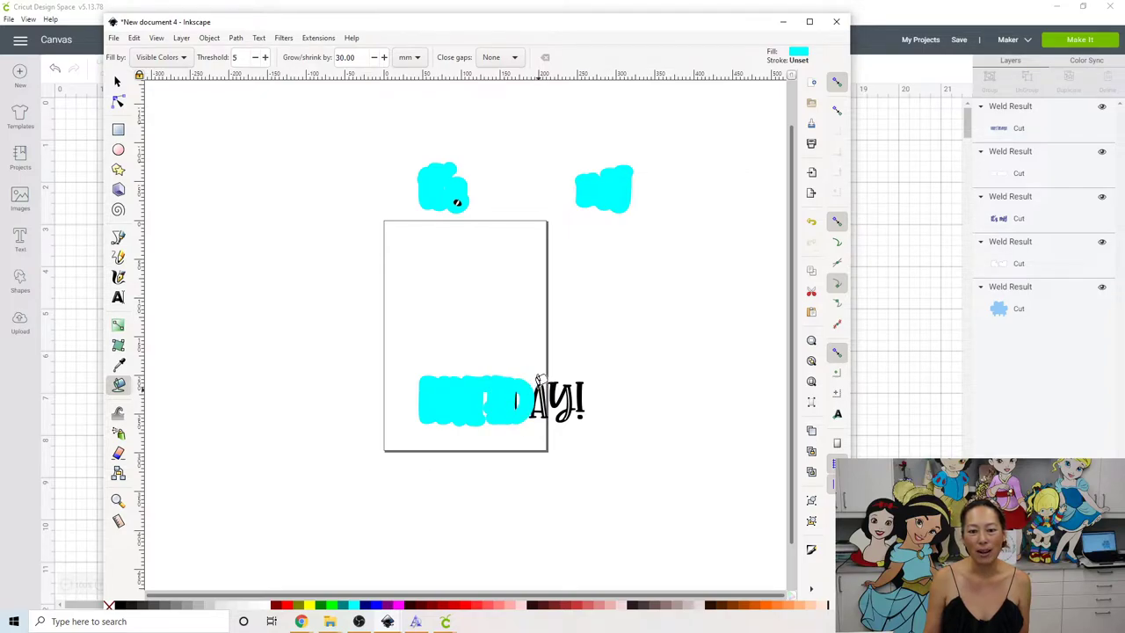
click(536, 387)
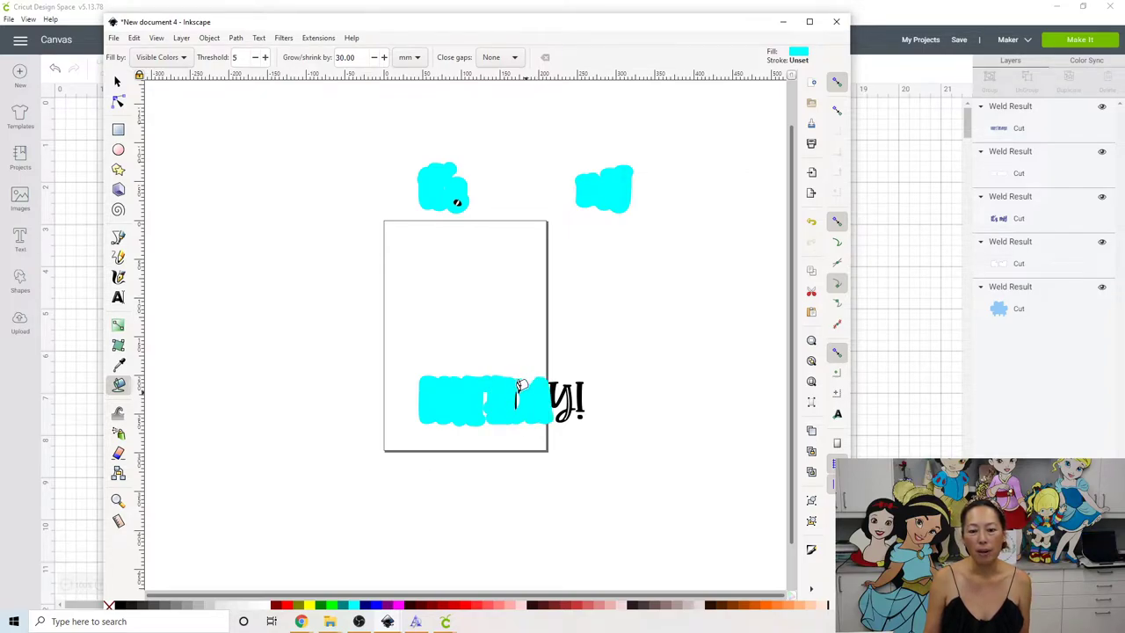
click(556, 387)
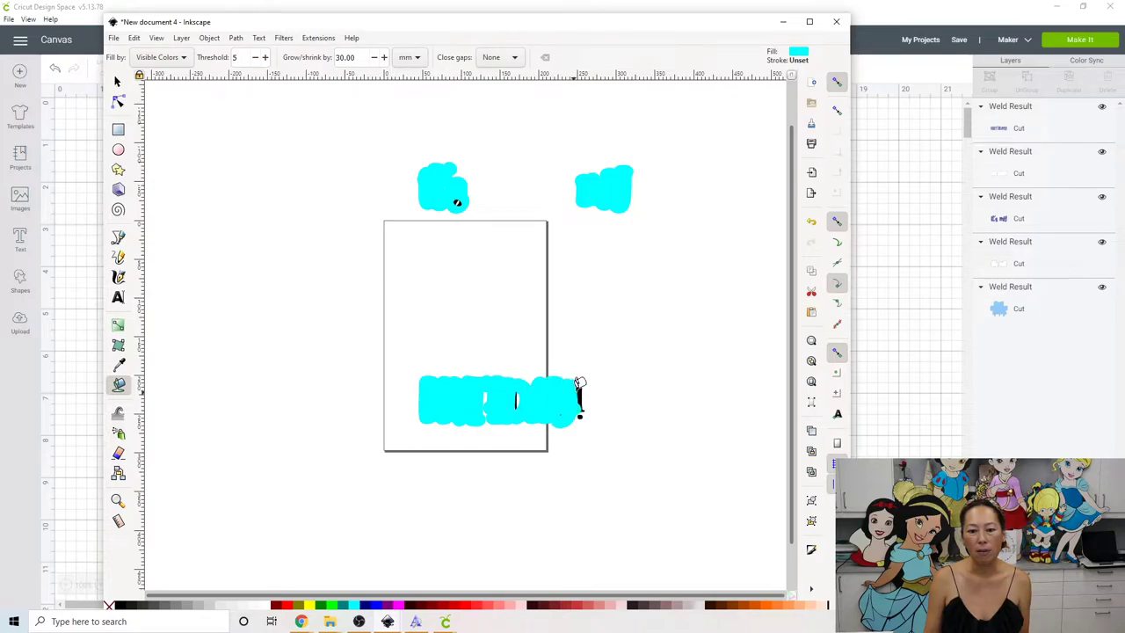
click(581, 390)
click(580, 415)
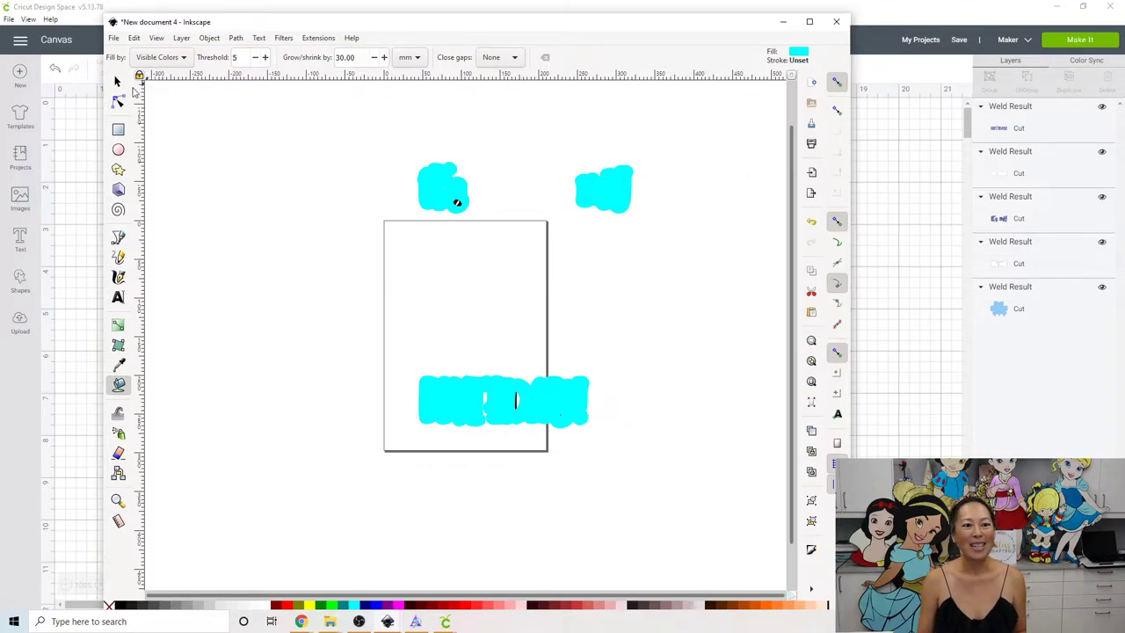
Clear the selection and set the Paint Bucket to magenta with a 50 mm grow
click(117, 81)
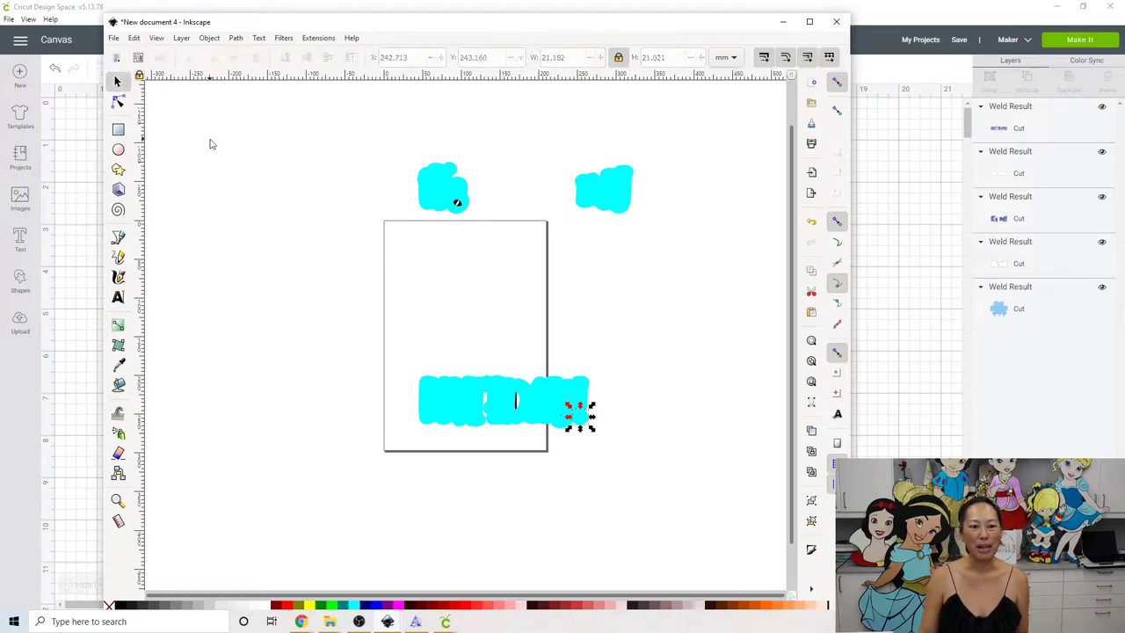
click(210, 143)
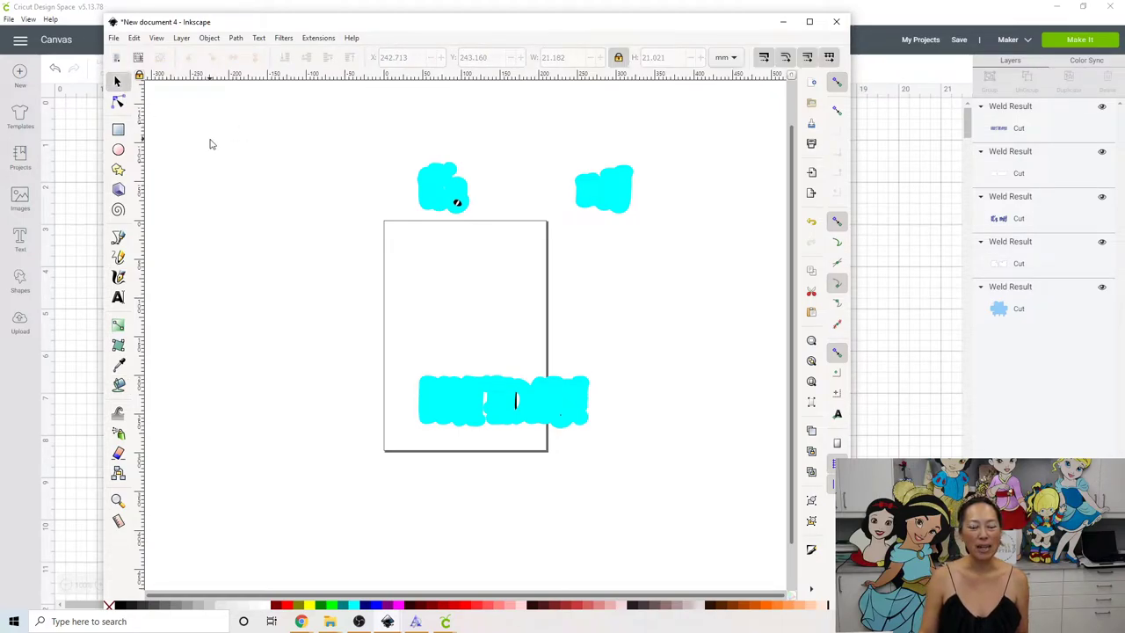
click(119, 384)
click(397, 605)
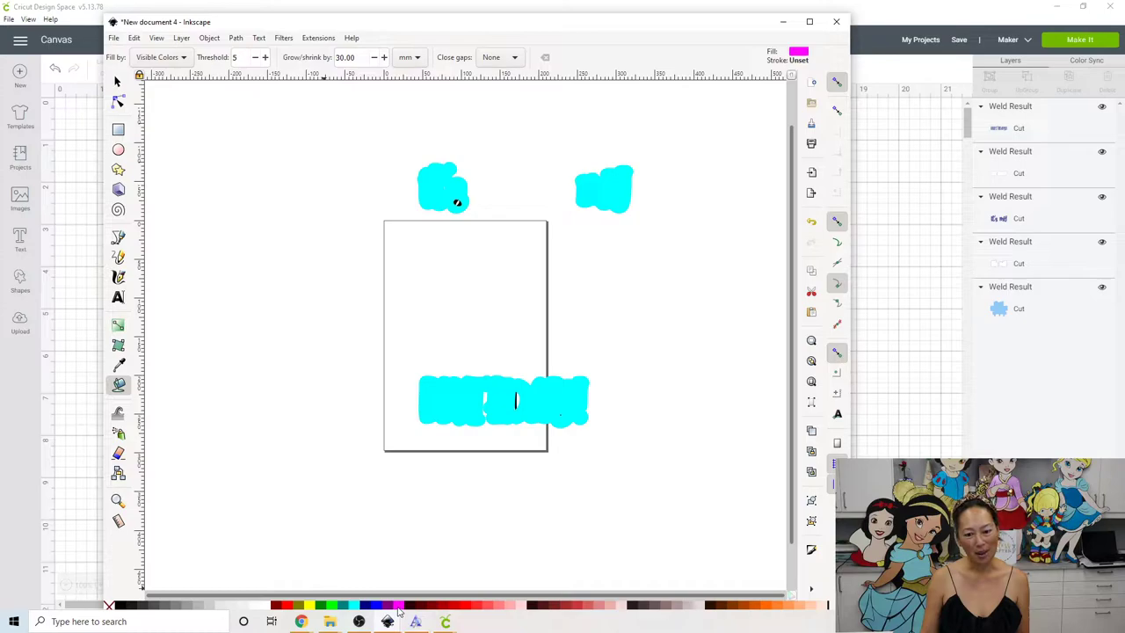
double_click(365, 57)
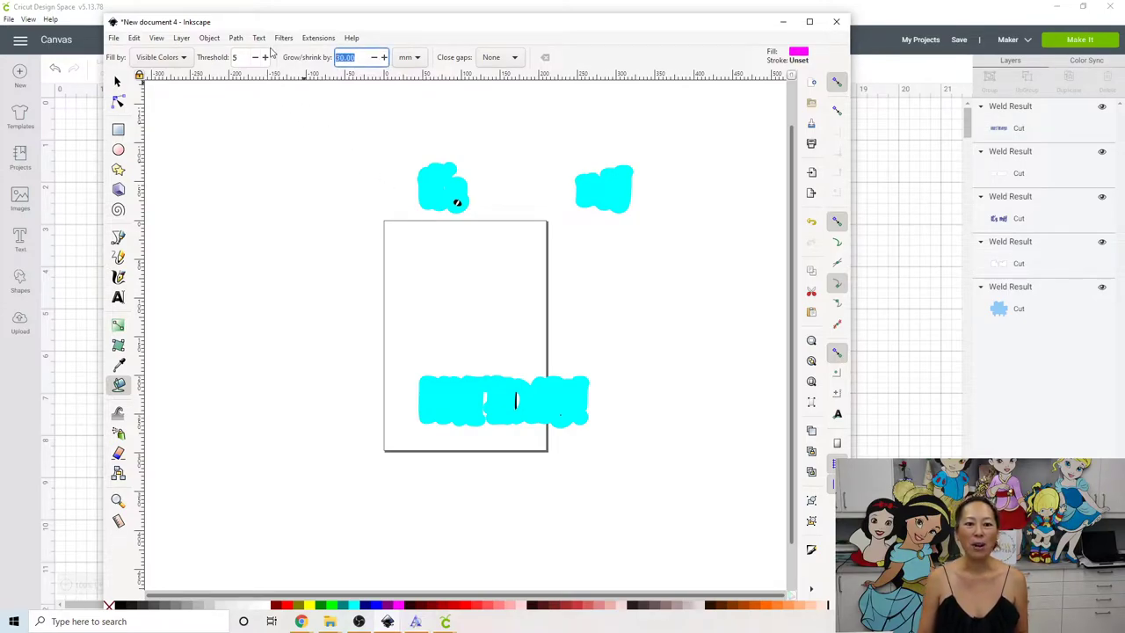
text(50)
key(Return)
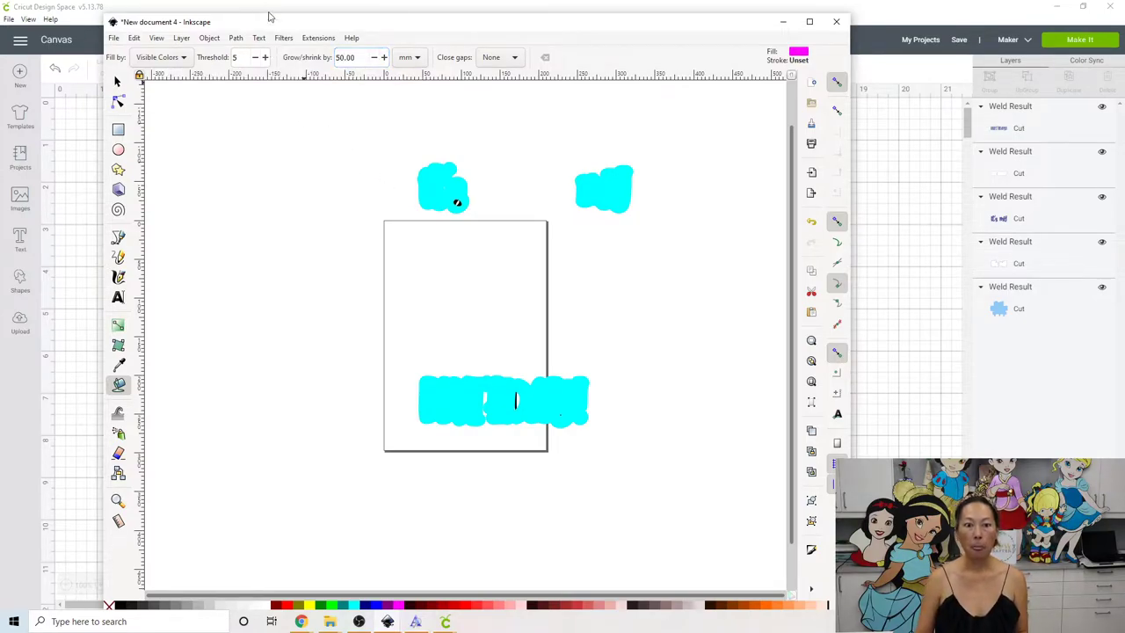
Cover the three cyan blobs with magenta fills, then select all the shapes
click(450, 174)
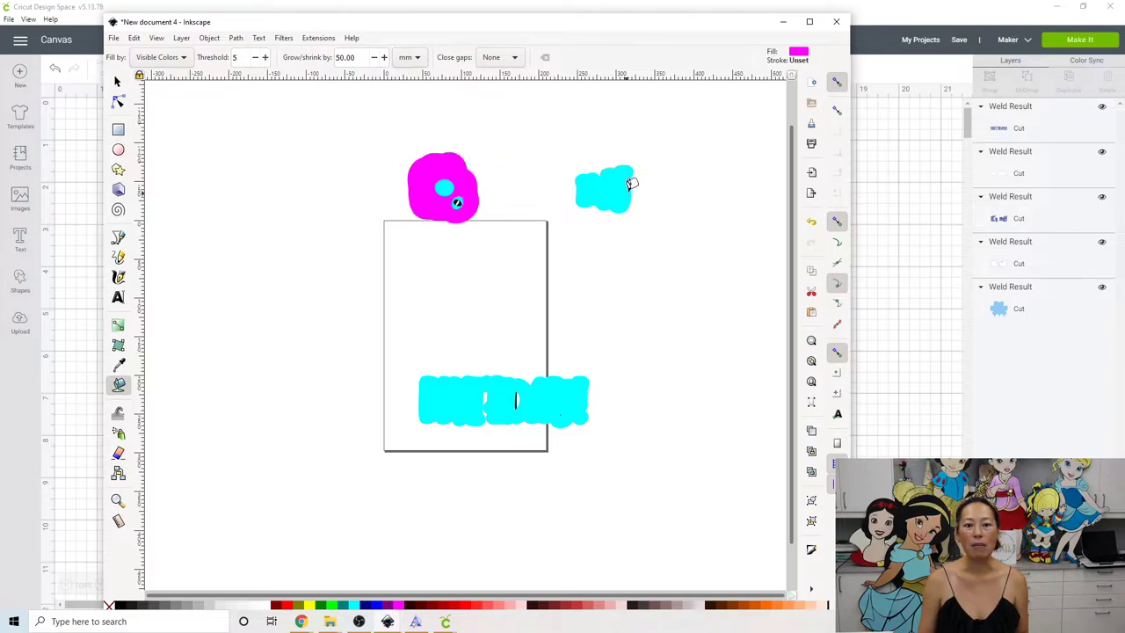
click(623, 181)
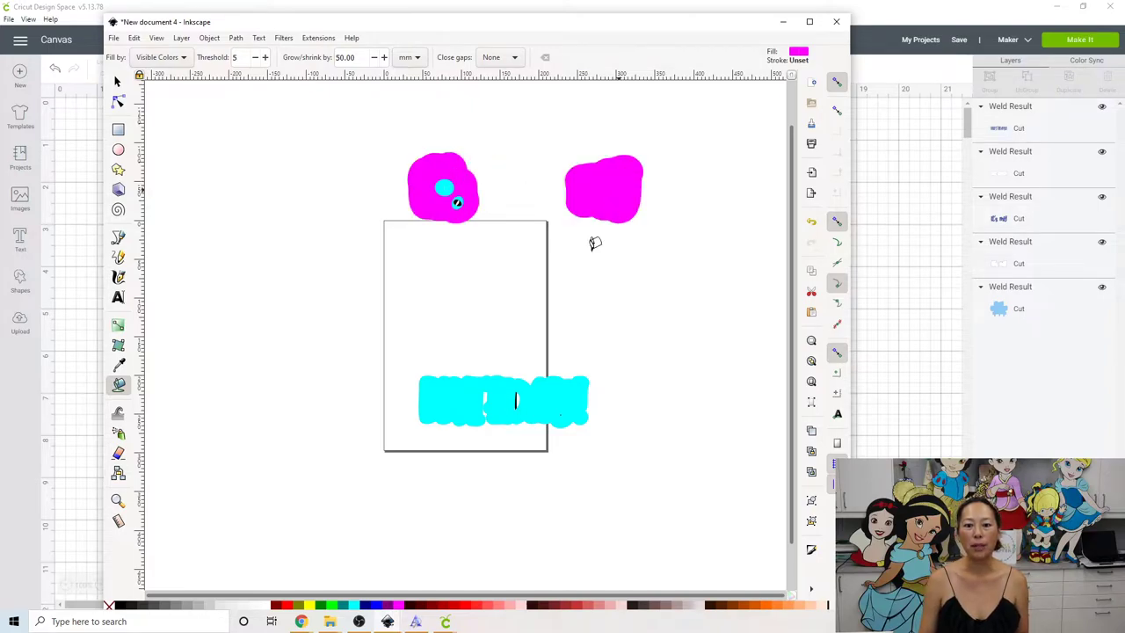
click(460, 387)
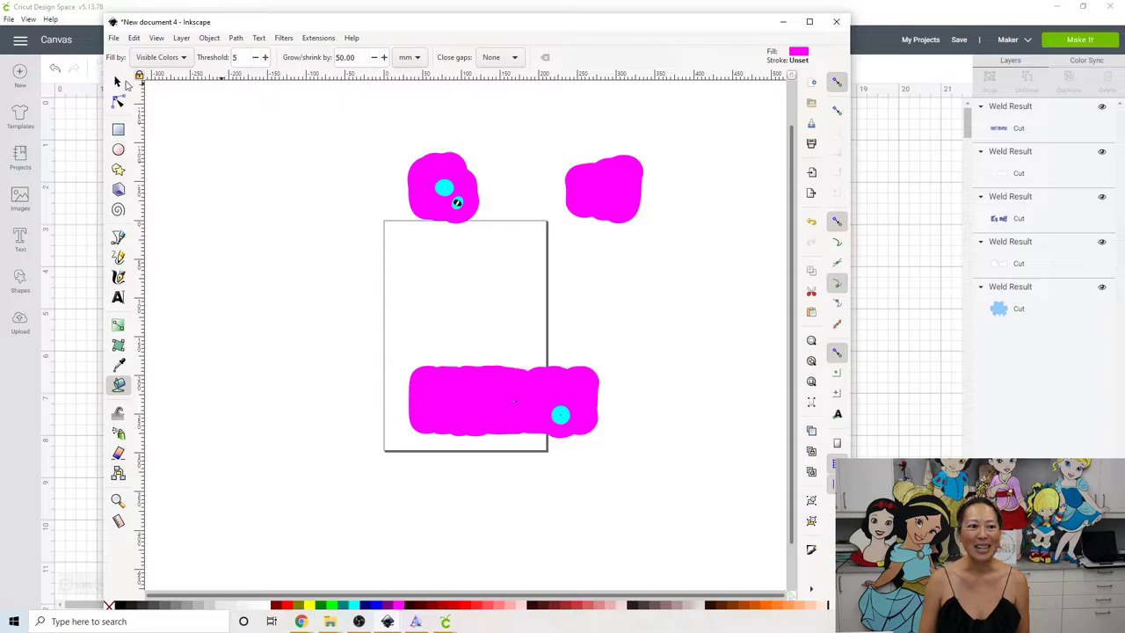
click(117, 81)
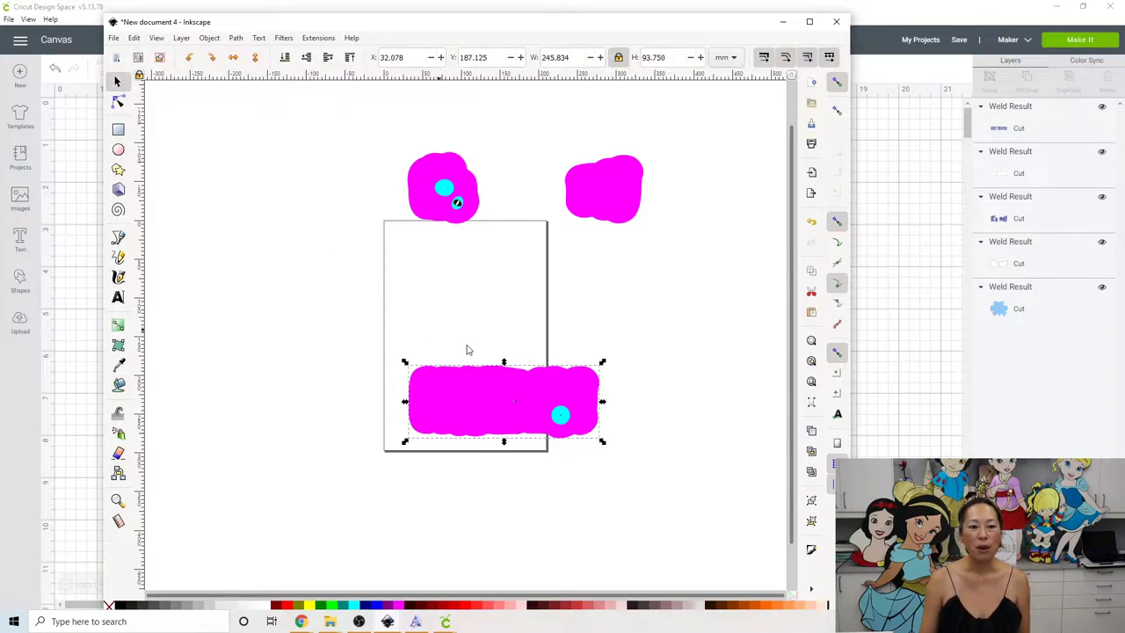
drag(208, 106, 676, 469)
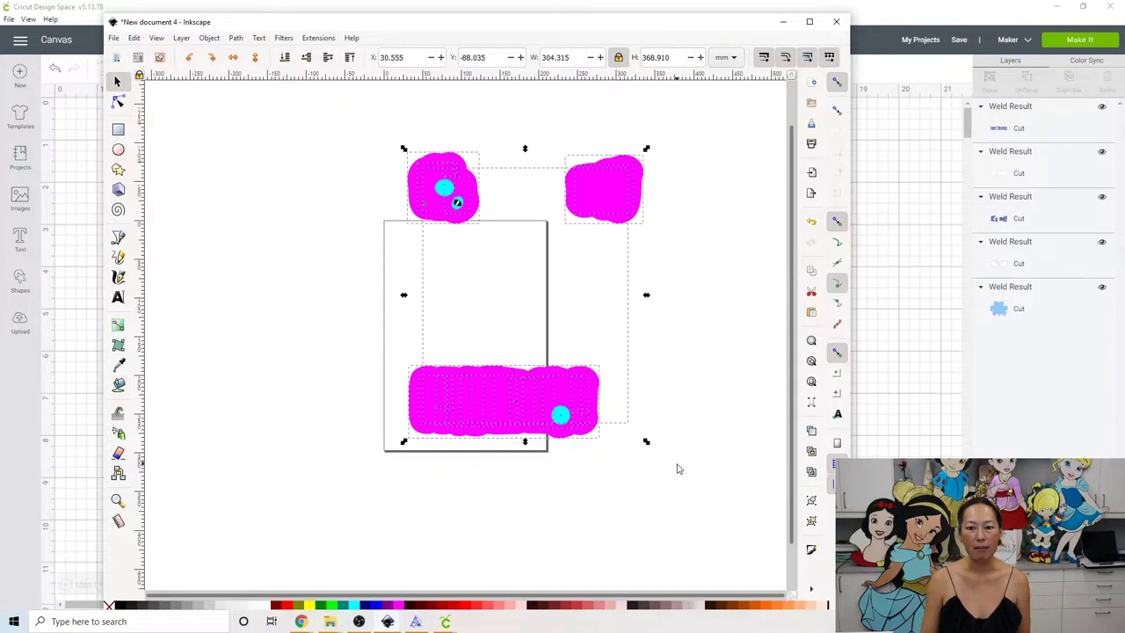
Check the Path menu, then start Save As and cancel it, leaving the drawing unsaved
click(237, 39)
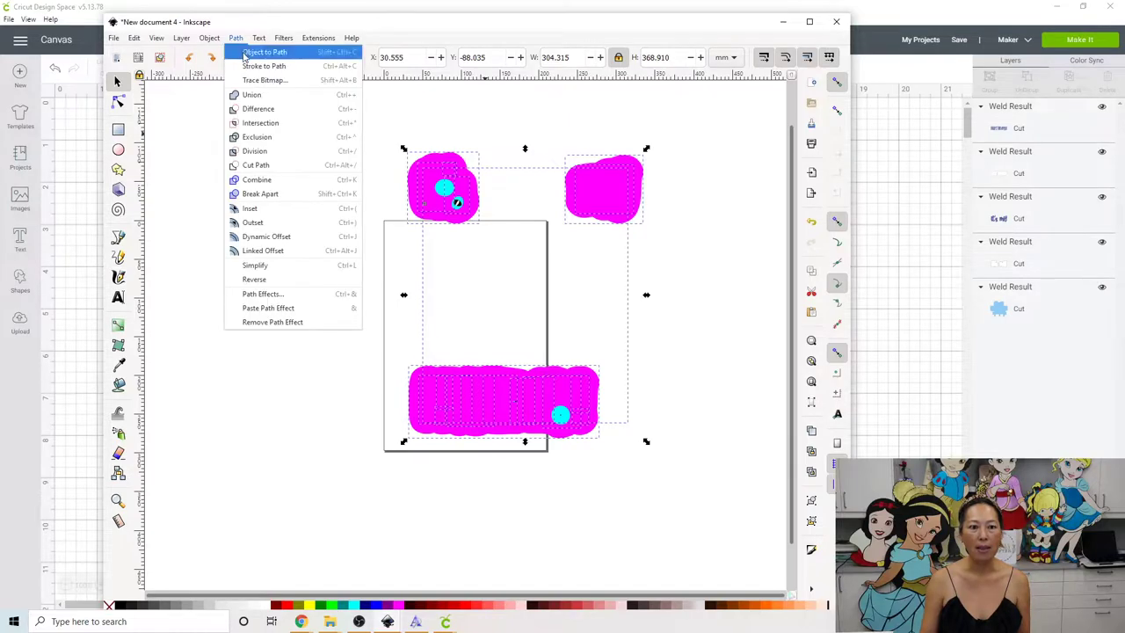
click(238, 40)
click(115, 39)
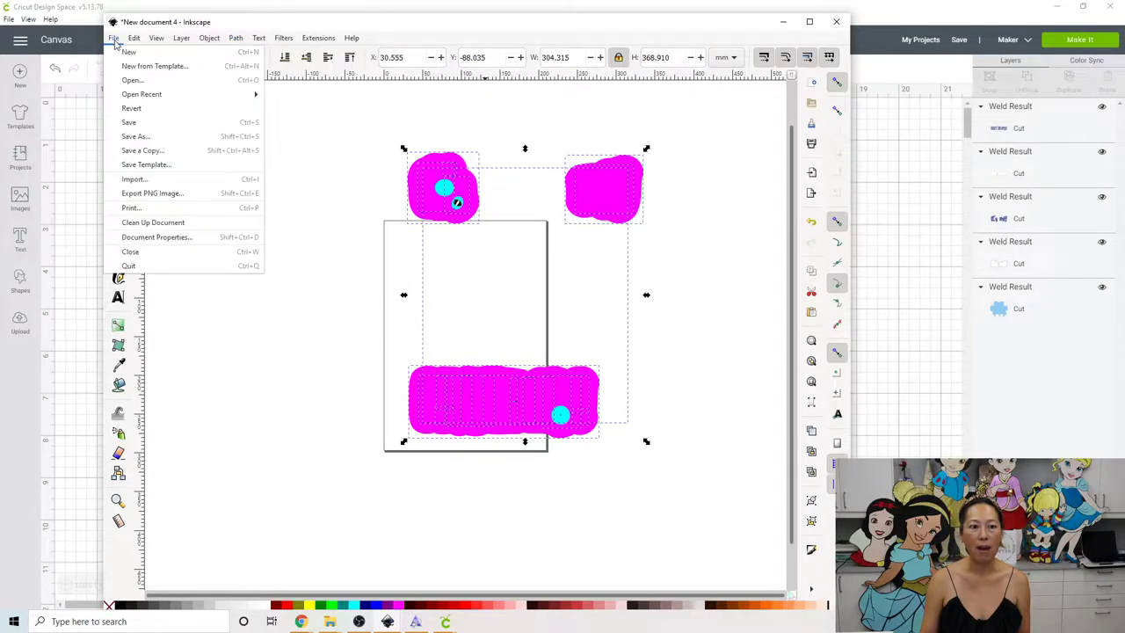
click(139, 138)
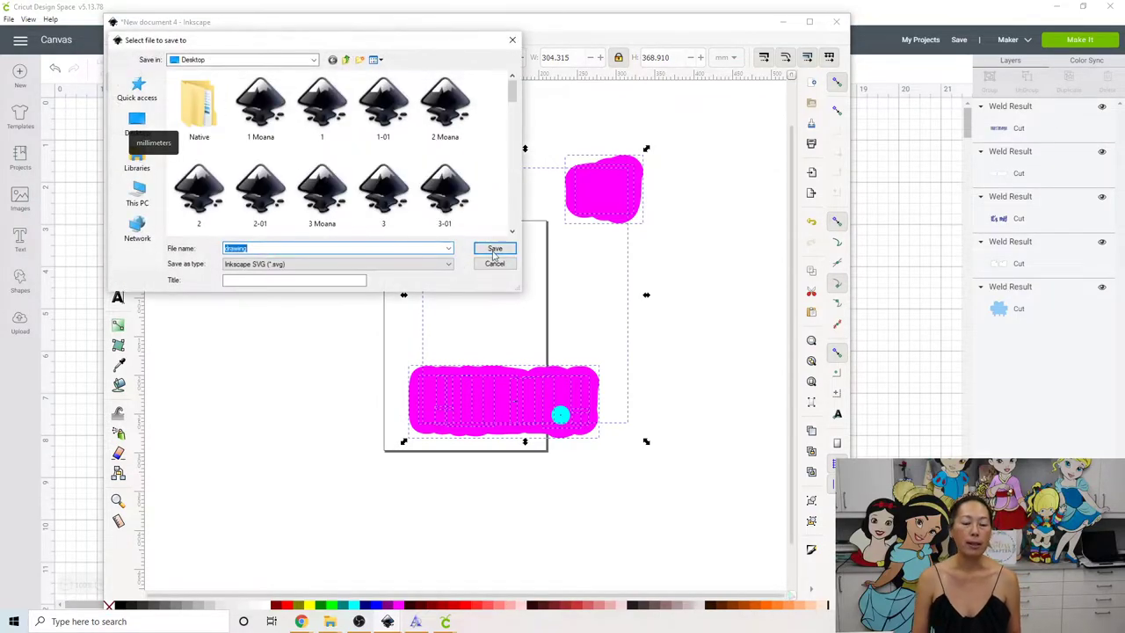
click(495, 264)
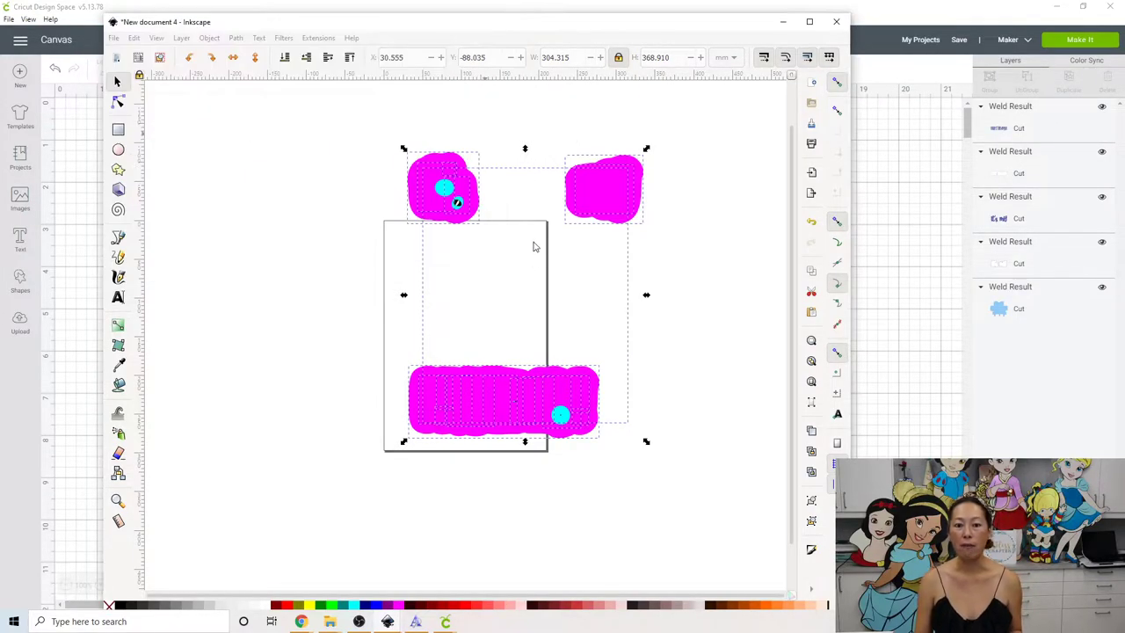
Switch to Cricut Design Space and reopen the saved headband project from Home onto the canvas
click(927, 201)
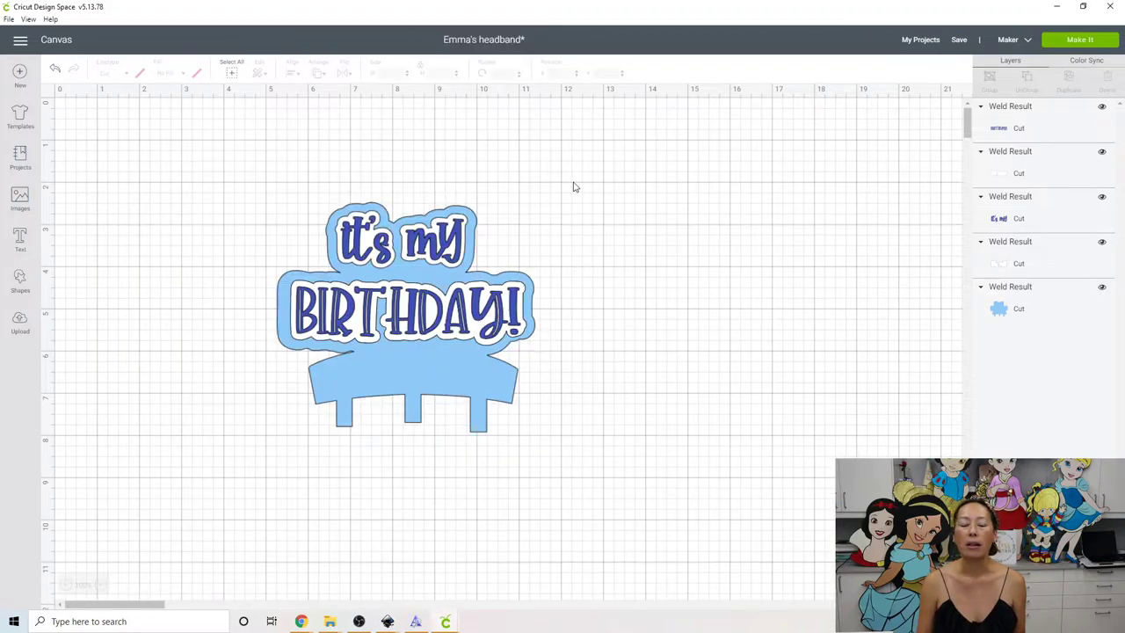
drag(227, 202, 549, 485)
click(19, 42)
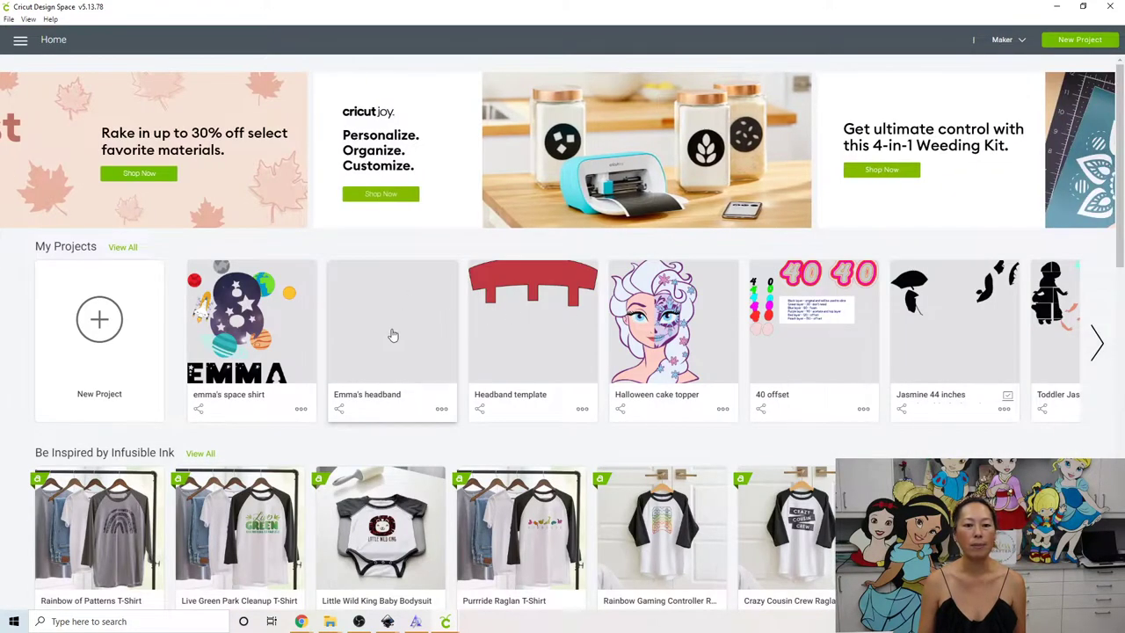
click(424, 380)
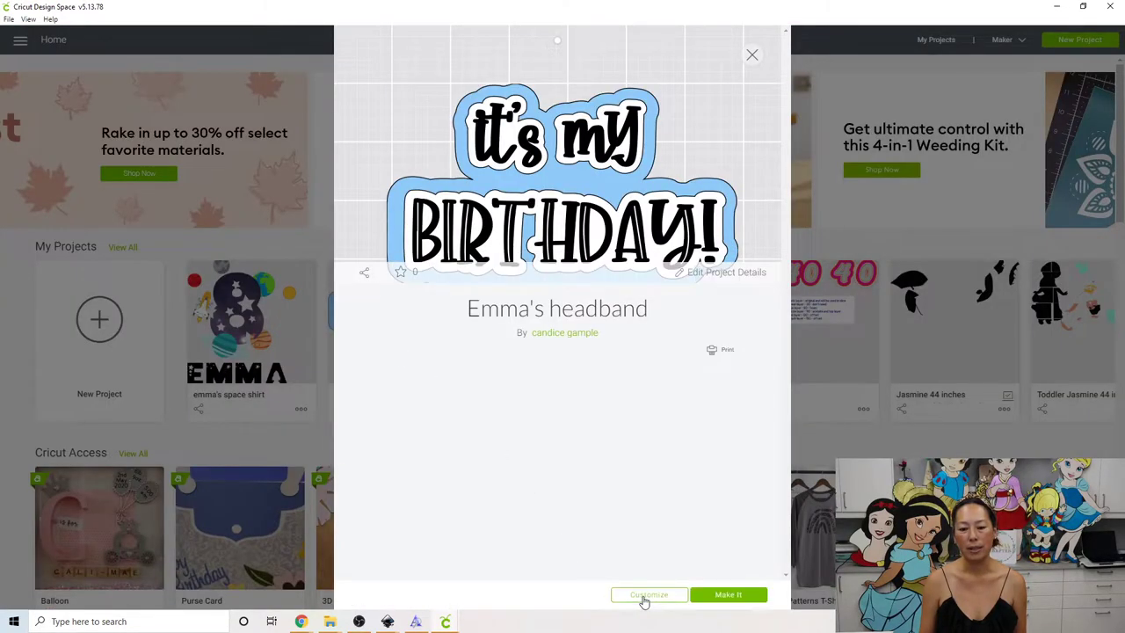
click(643, 601)
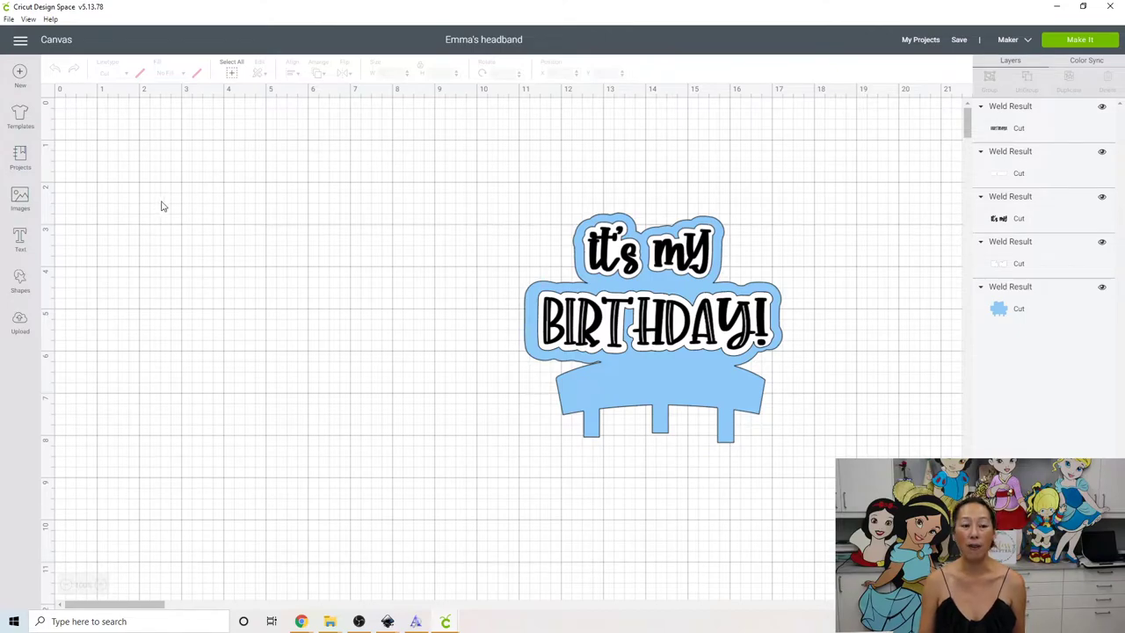
Insert the previously uploaded cyan-and-red offset image onto the canvas beside the topper
click(19, 323)
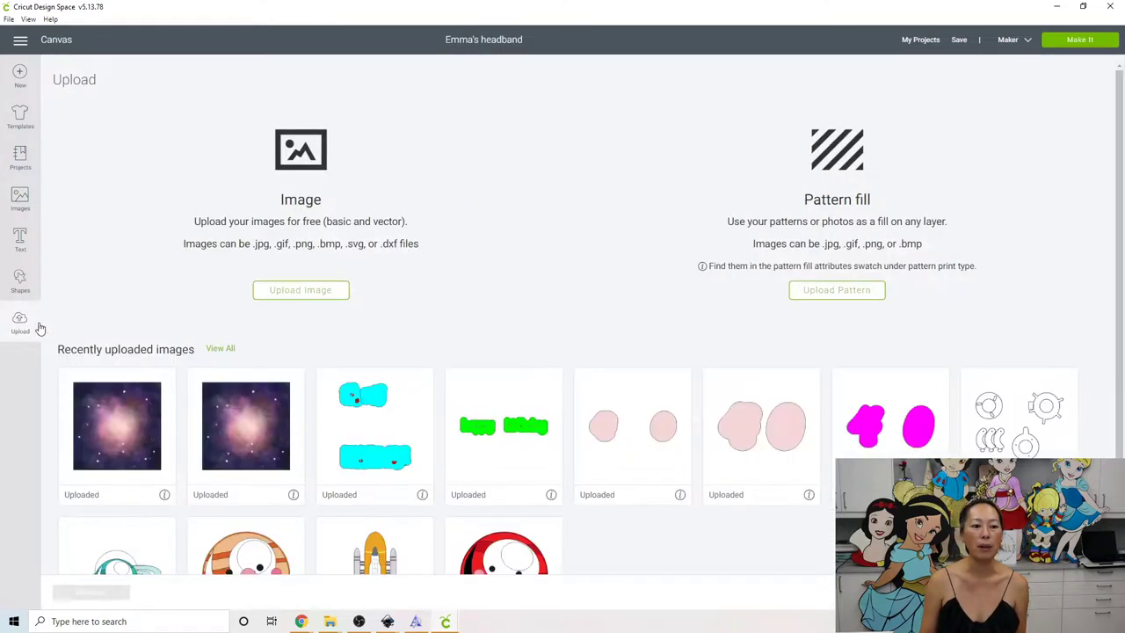
click(317, 300)
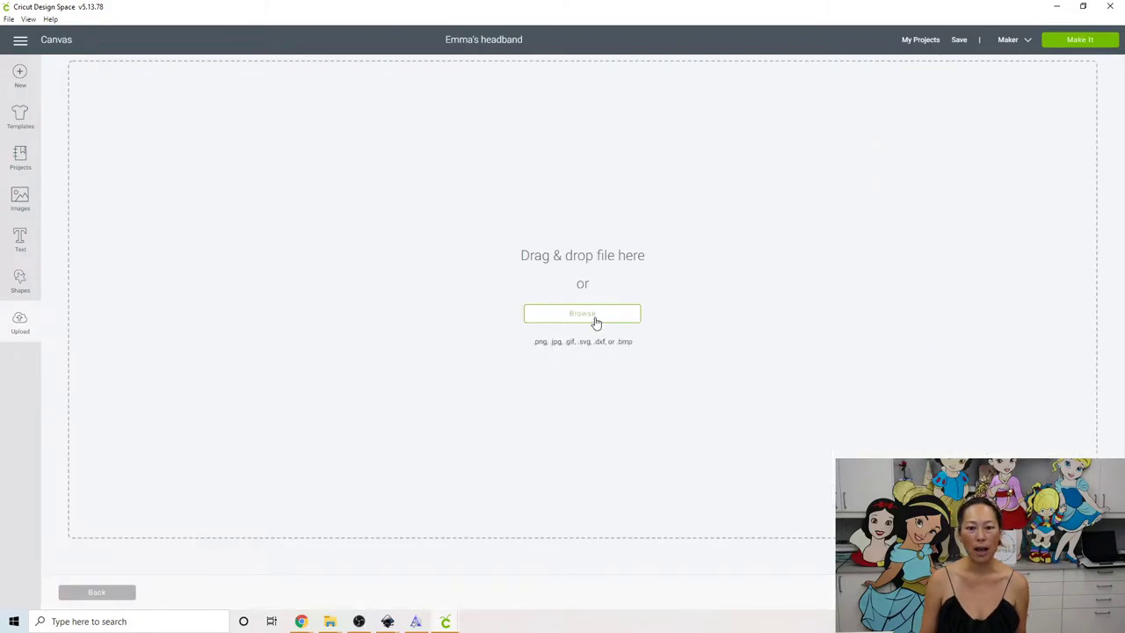
click(574, 255)
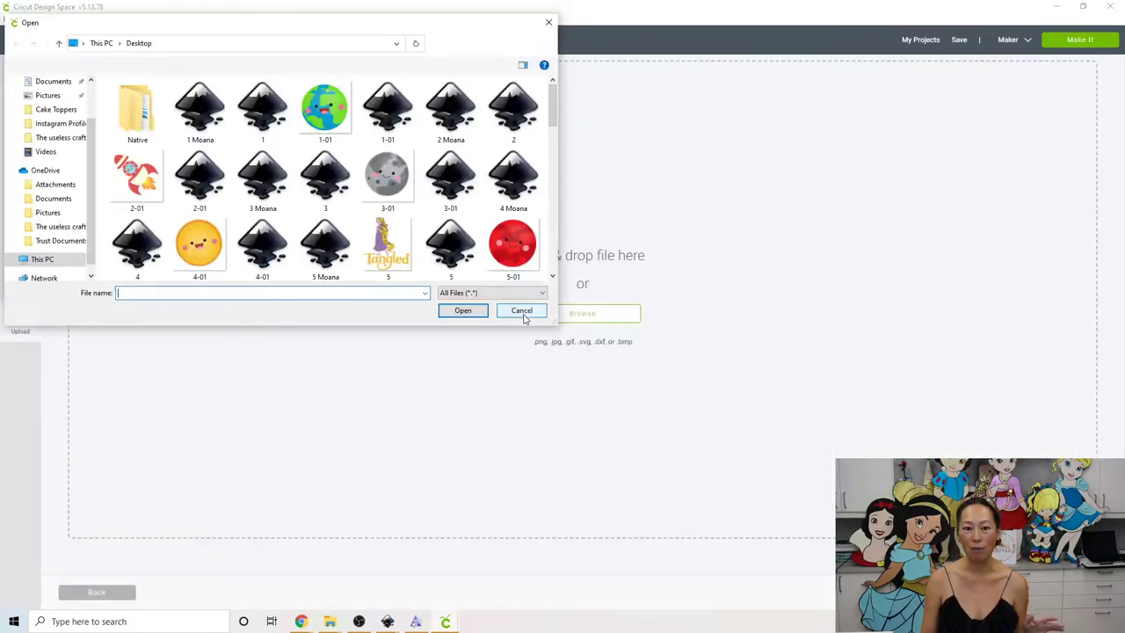
click(522, 311)
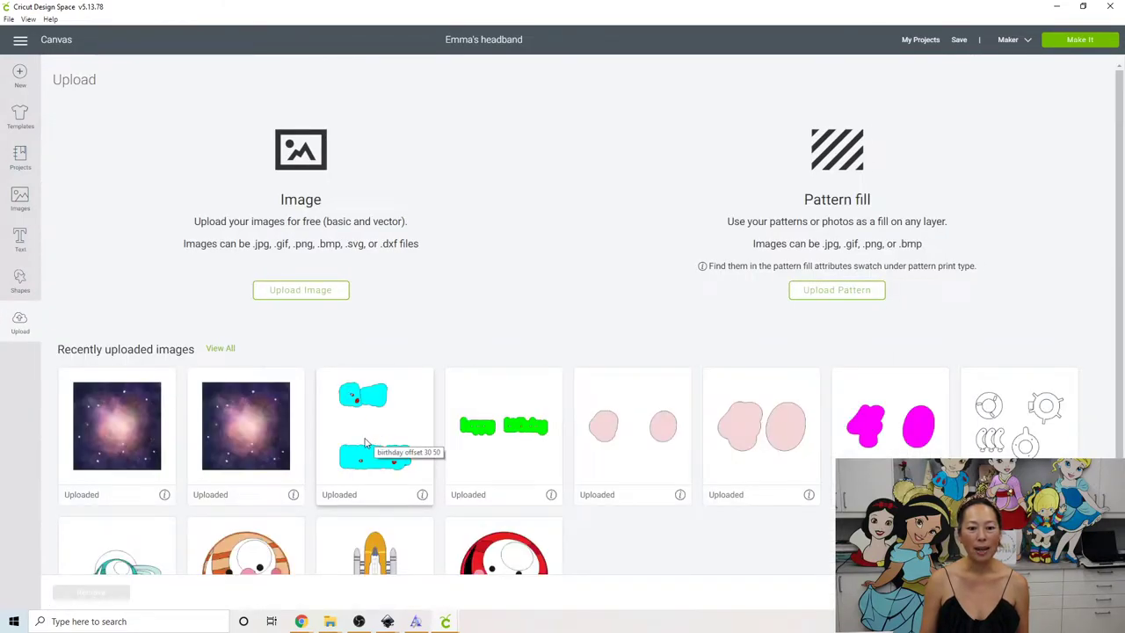
click(367, 442)
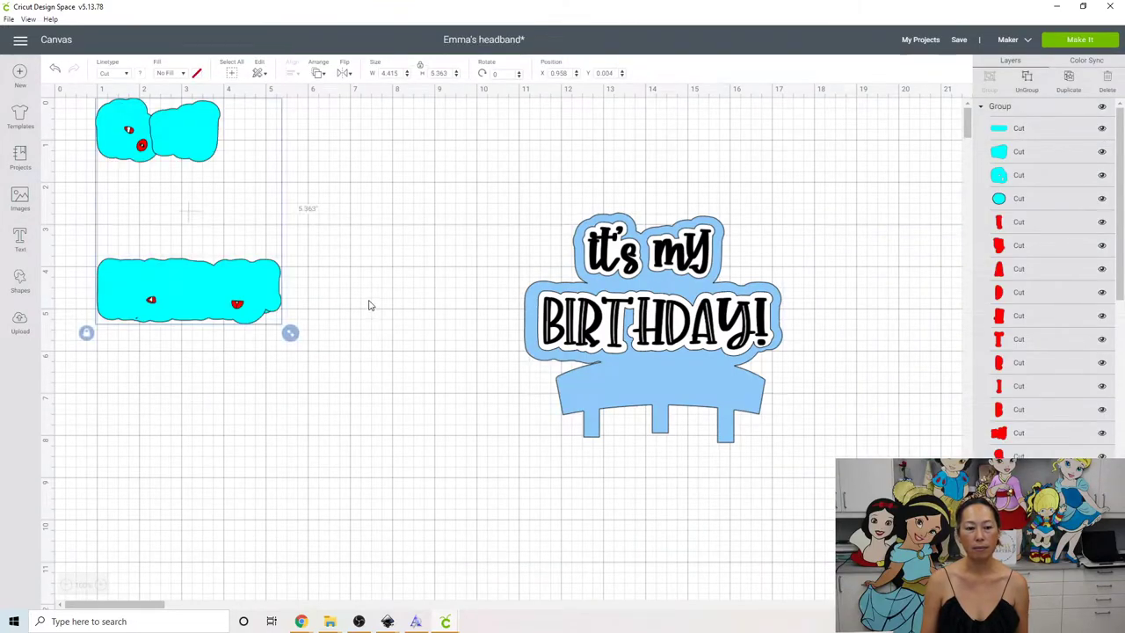
Enlarge and reposition the cyan offset image, ungroup it, and lift the left cyan blob upward
drag(289, 334, 418, 420)
drag(237, 190, 360, 337)
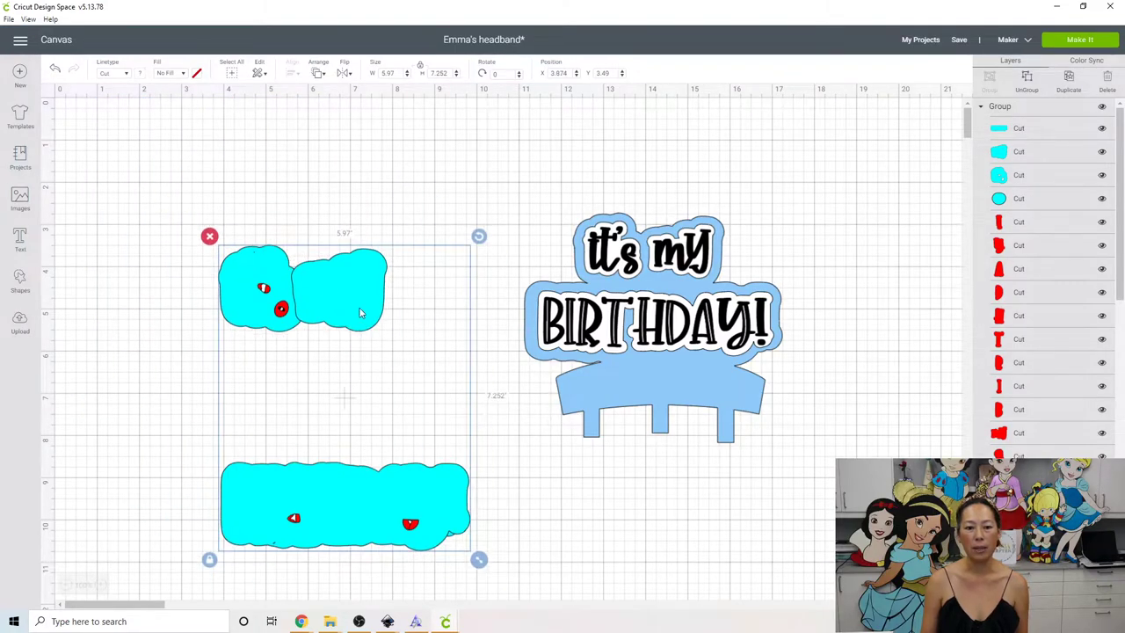
click(1030, 78)
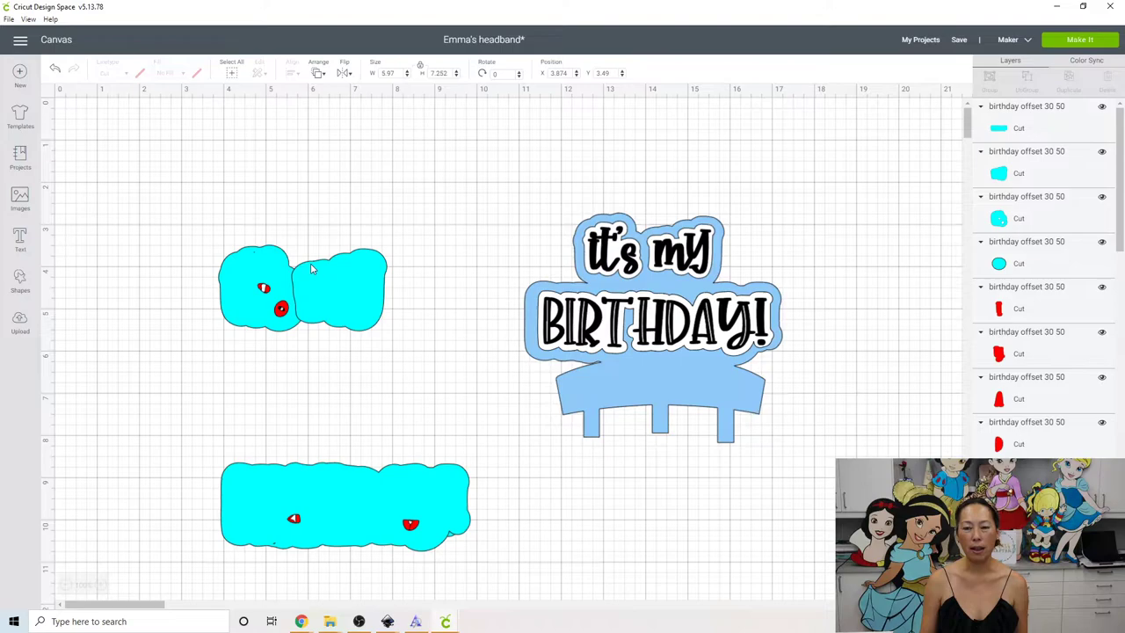
click(260, 276)
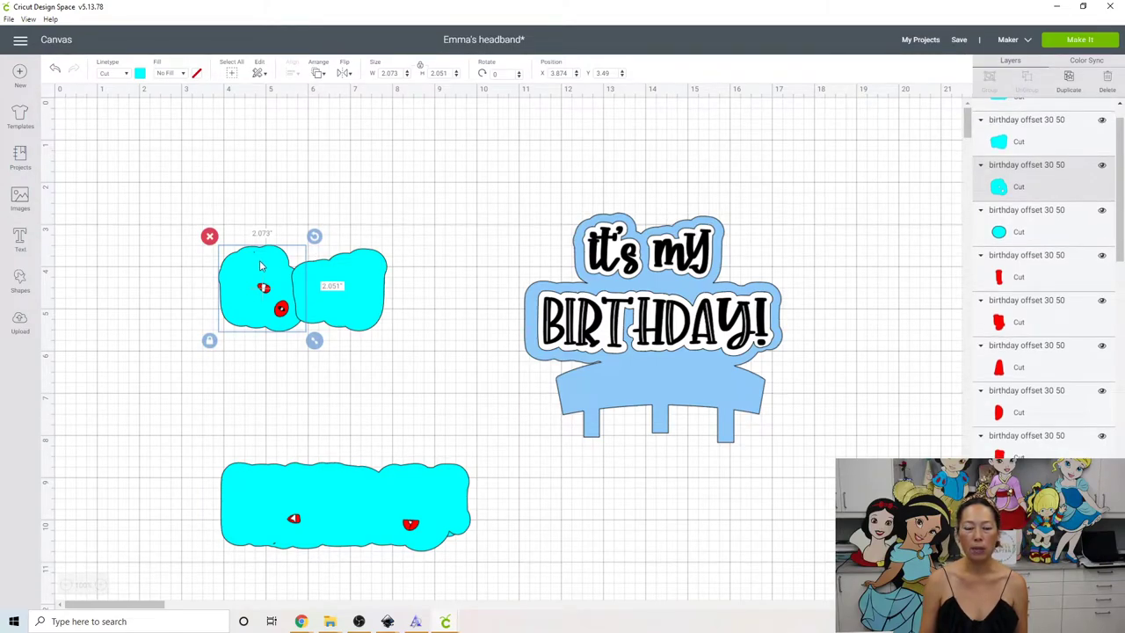
drag(260, 267, 225, 172)
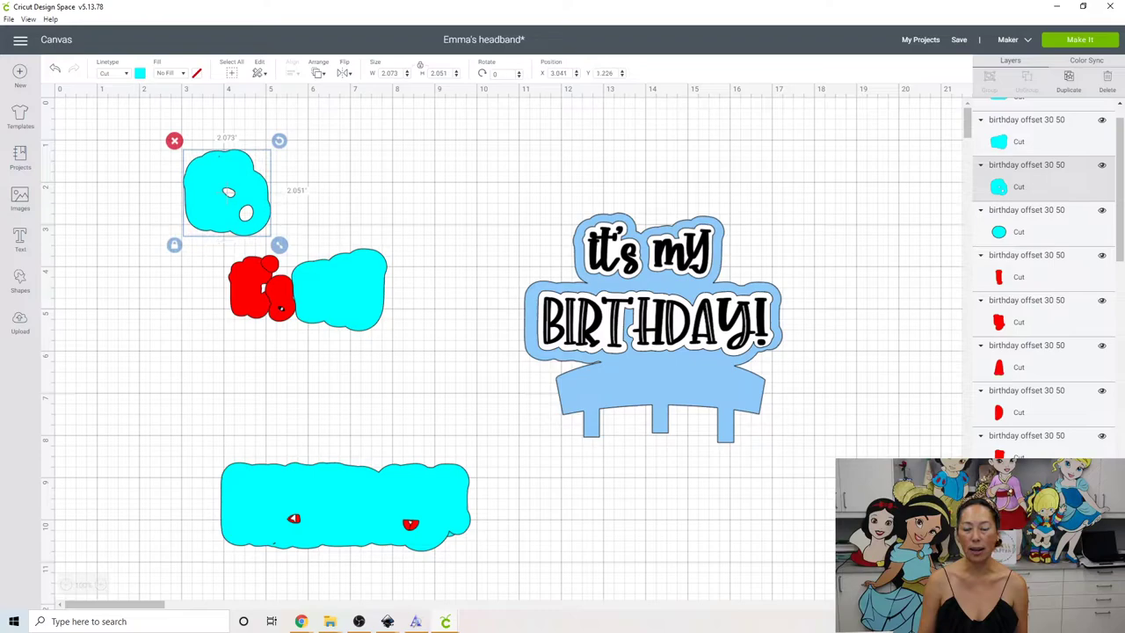
Hide all inner contours of the upper cyan blob so it becomes solid
click(1089, 597)
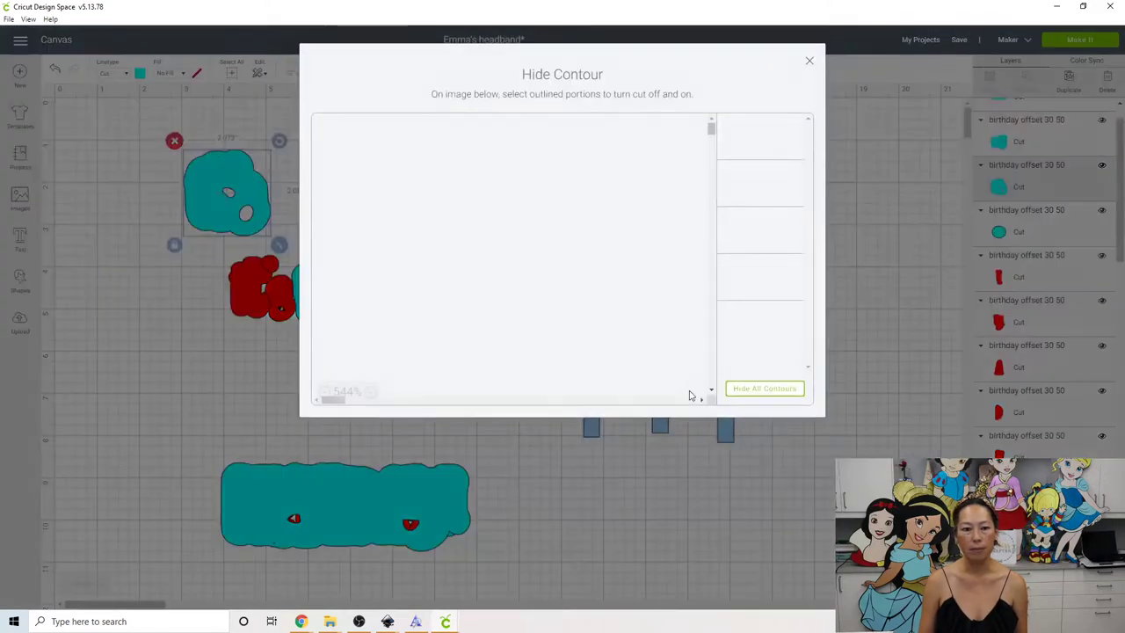
click(780, 393)
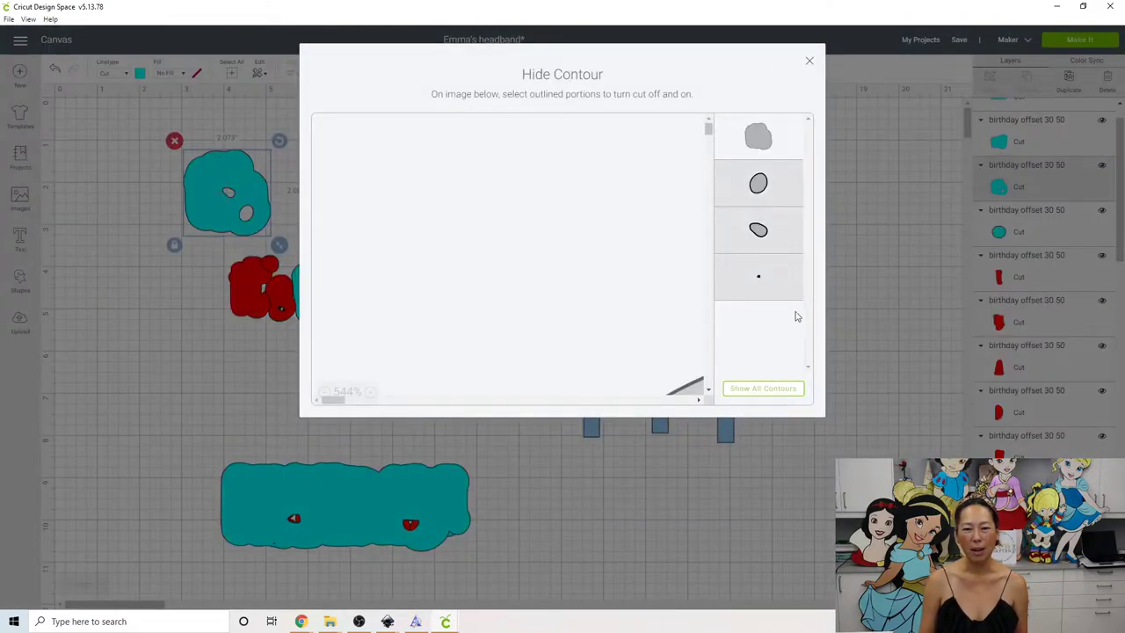
click(809, 63)
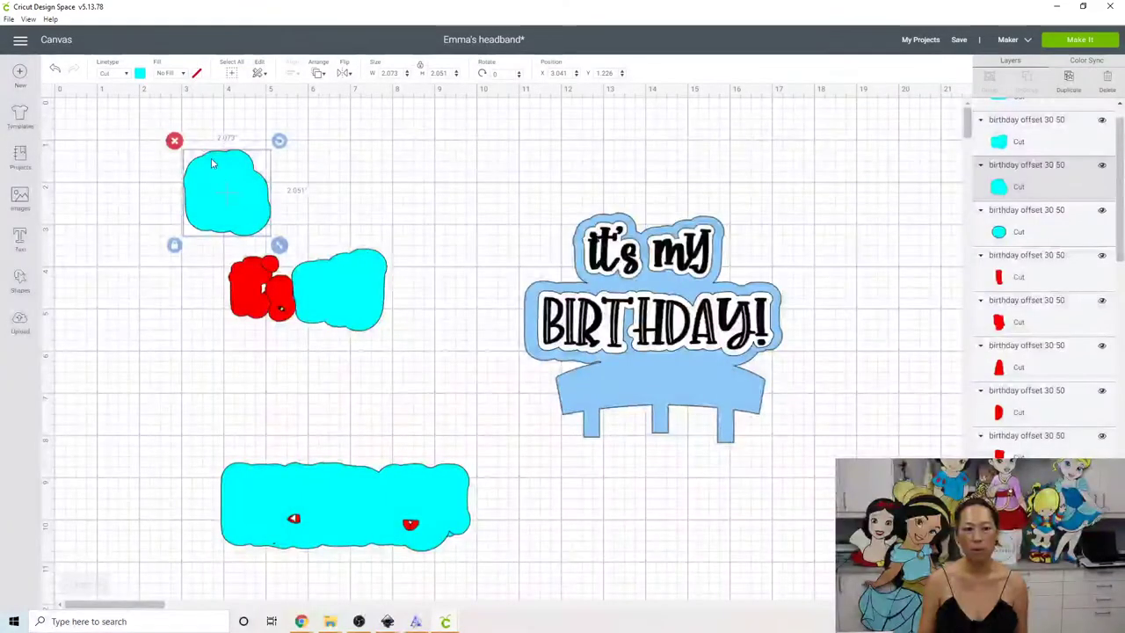
Weld the red pieces into one shape and place it on the upper cyan blob
click(261, 297)
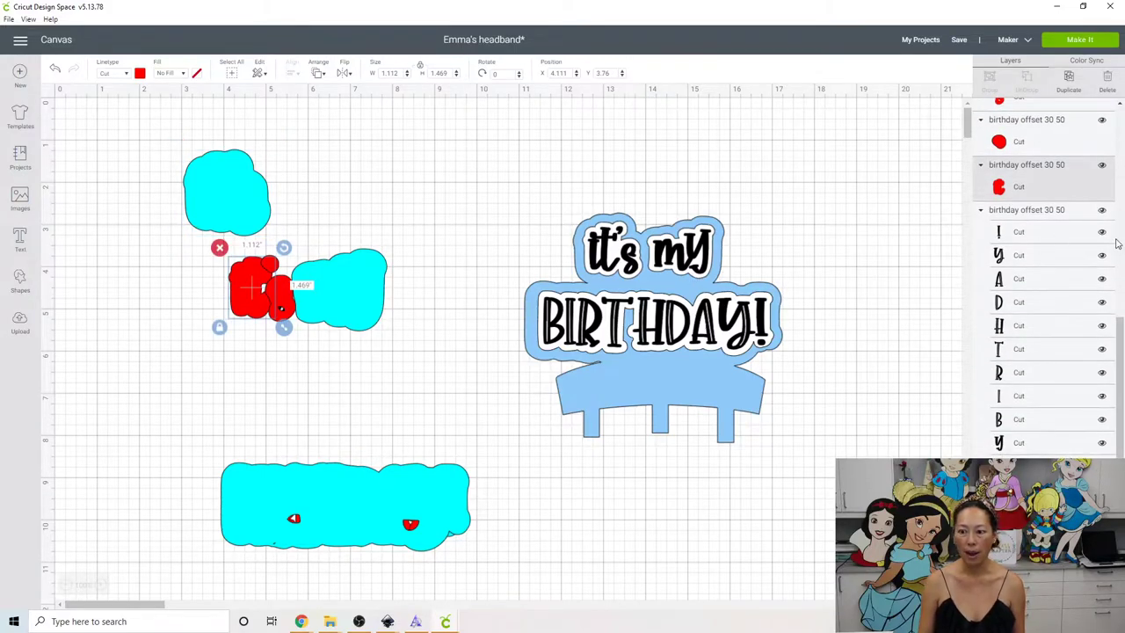
scroll(1116, 243, up, 2)
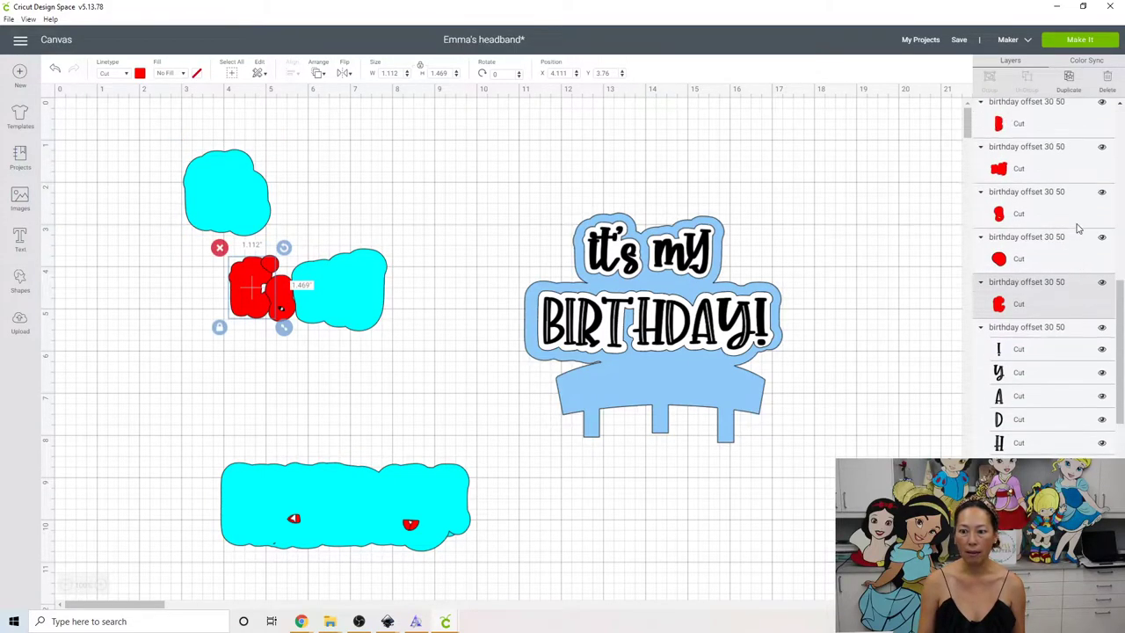
shift+click(1015, 260)
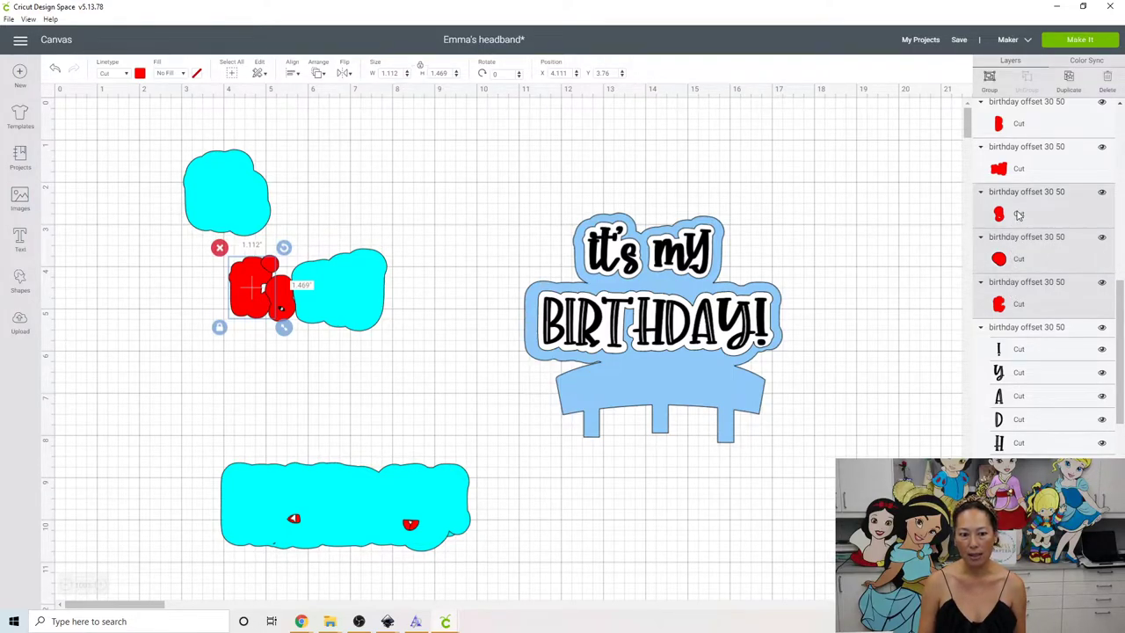
shift+click(1018, 215)
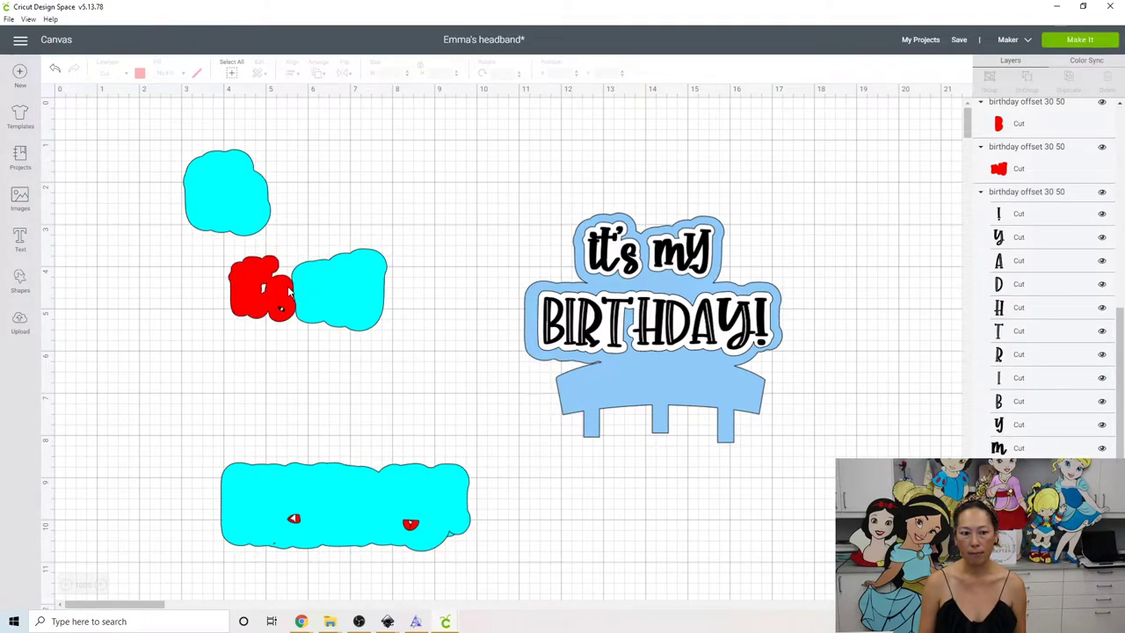
drag(277, 224, 223, 189)
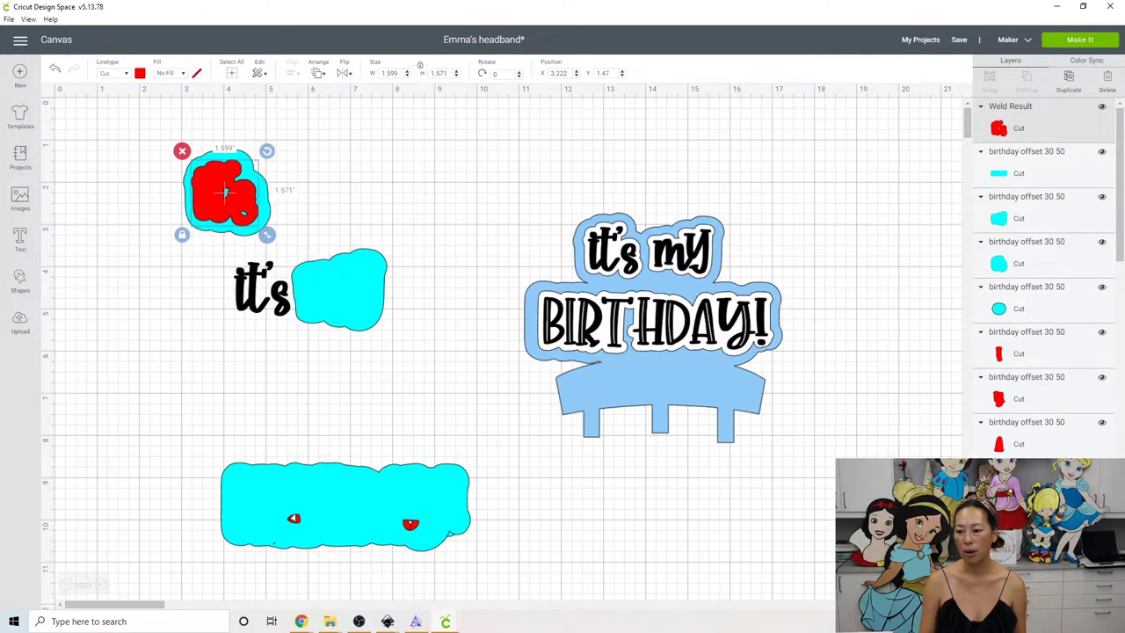
Hide all inner contours of the welded red shape to make it solid
click(1094, 610)
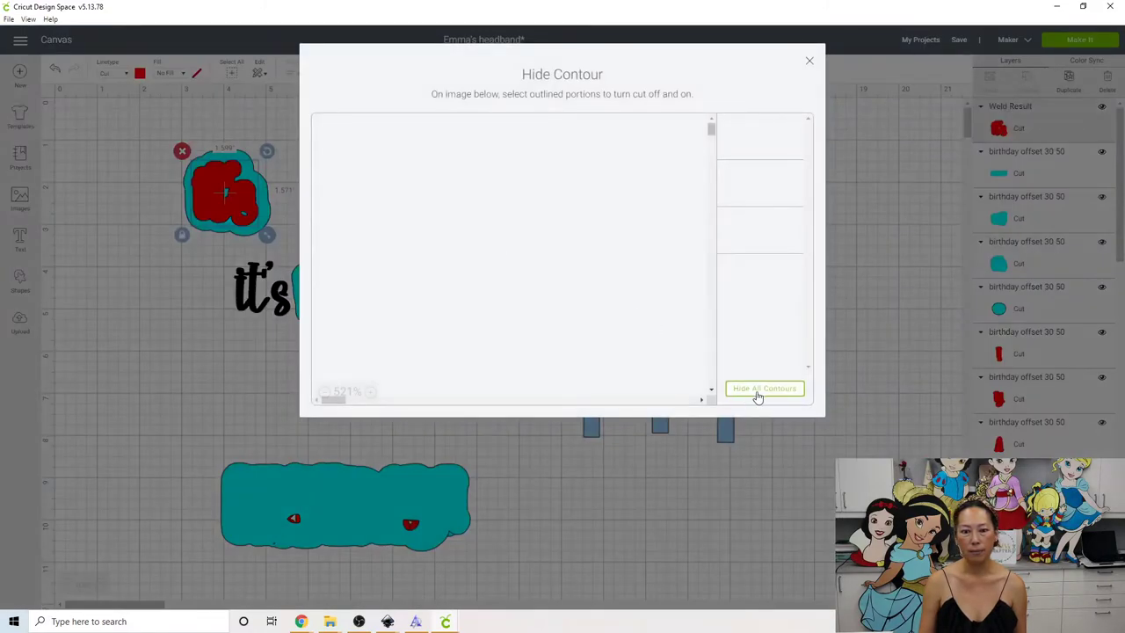
click(760, 394)
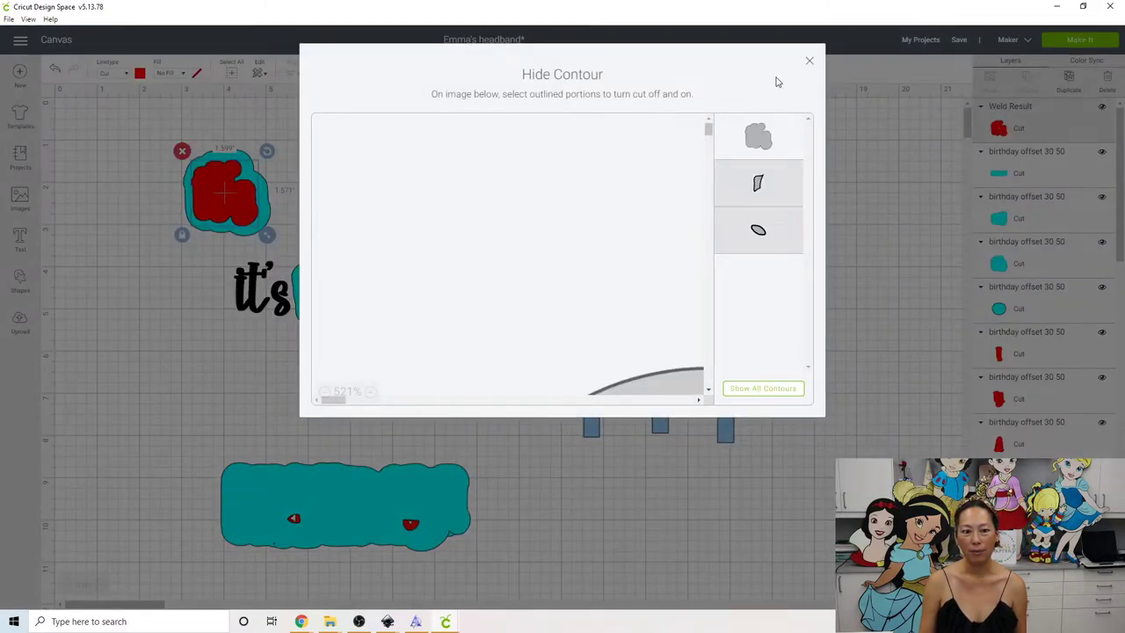
click(811, 65)
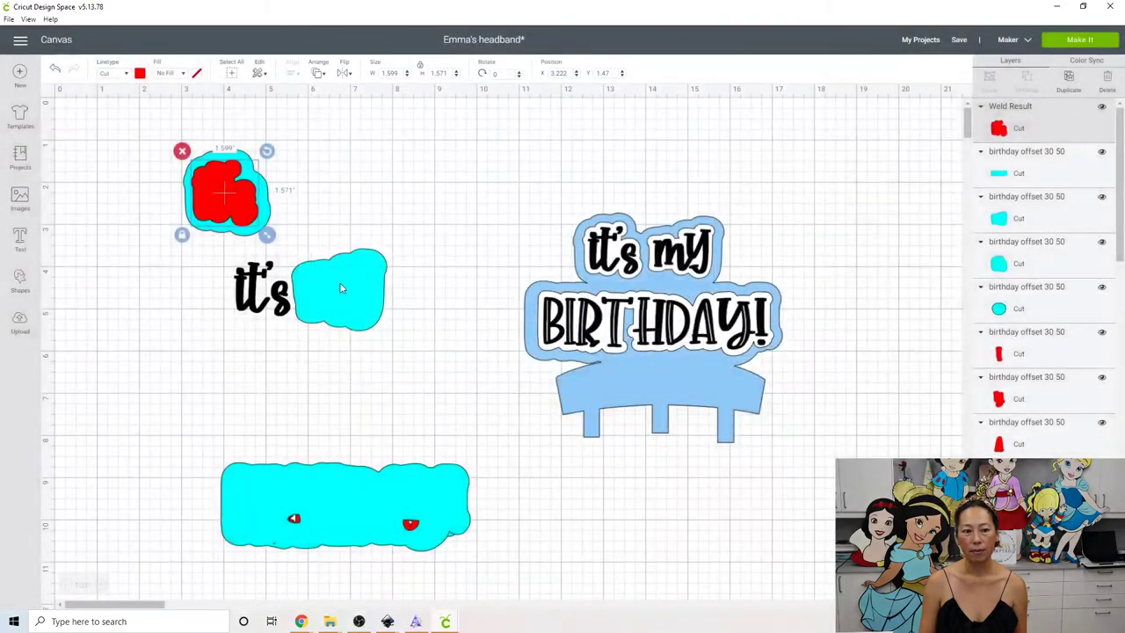
Ungroup the letters, rejoin the black it's letters as one piece, and place them on the red shape
click(257, 298)
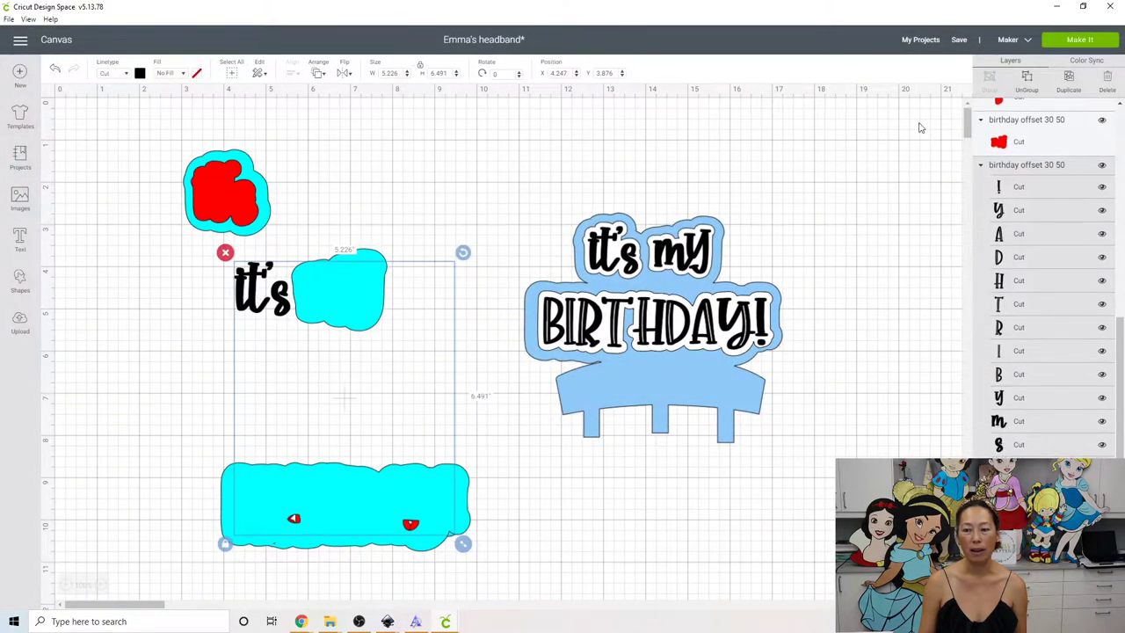
click(1027, 81)
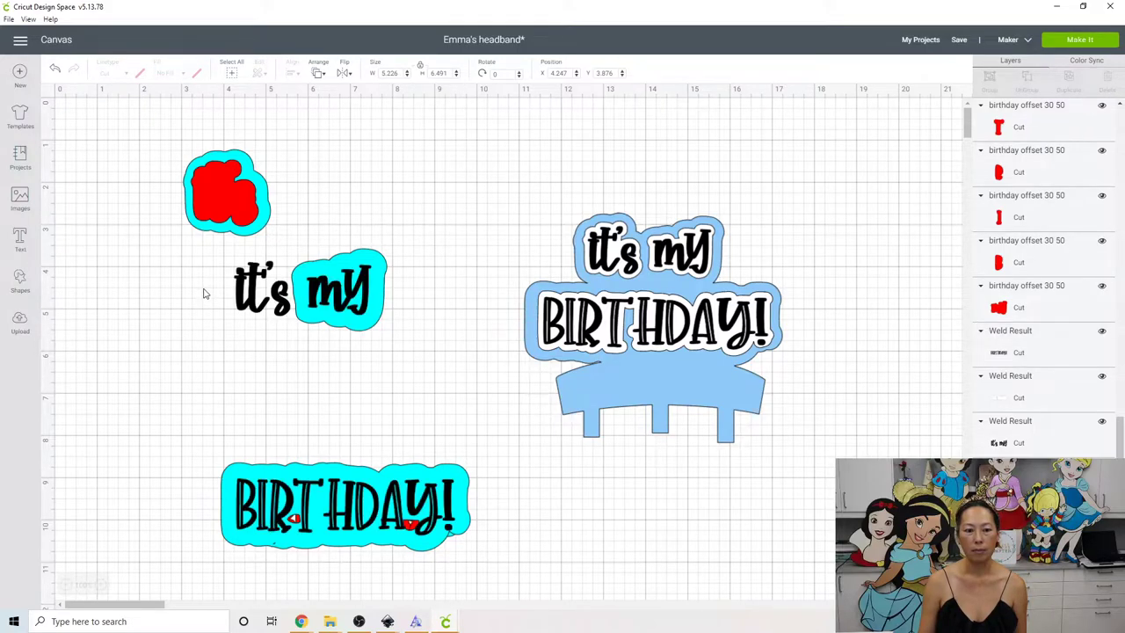
drag(204, 266, 294, 342)
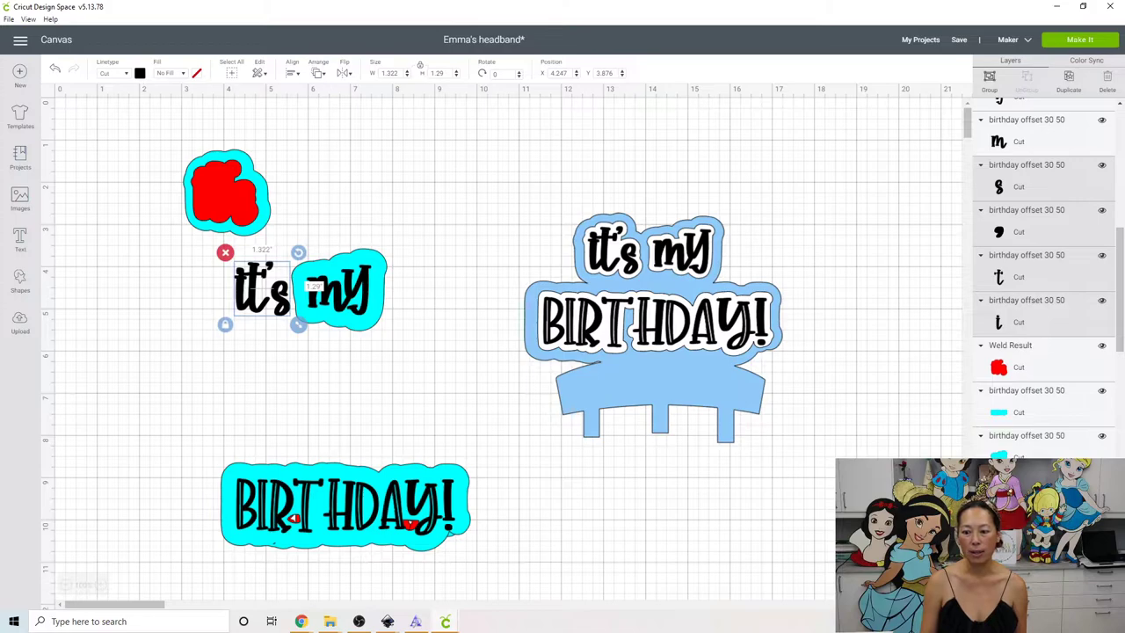
key(Delete)
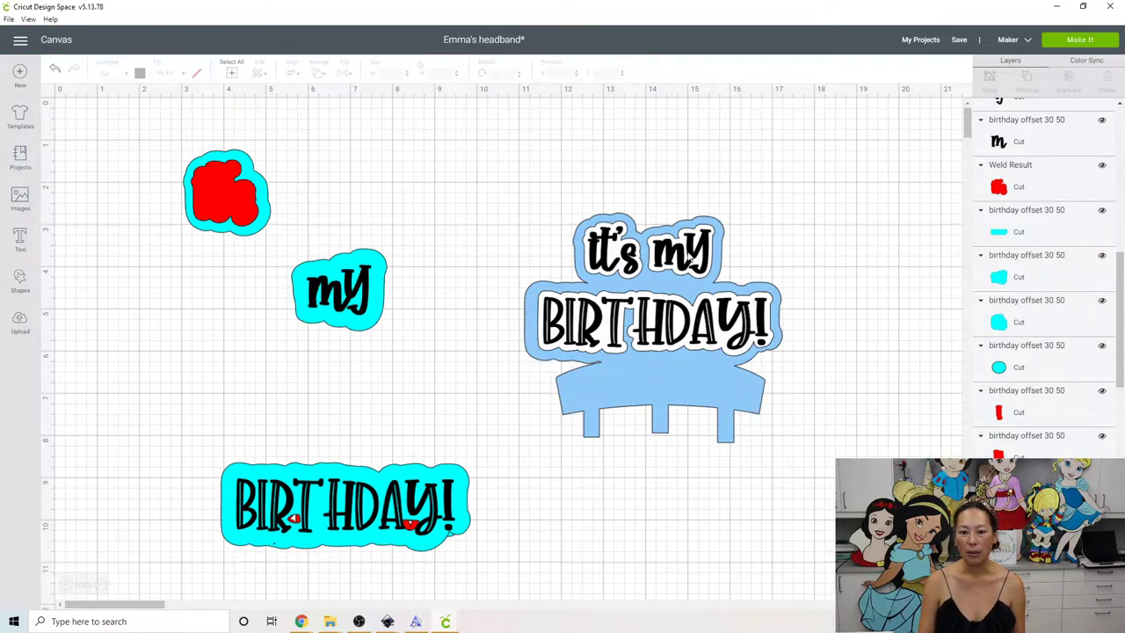
key(ctrl+z)
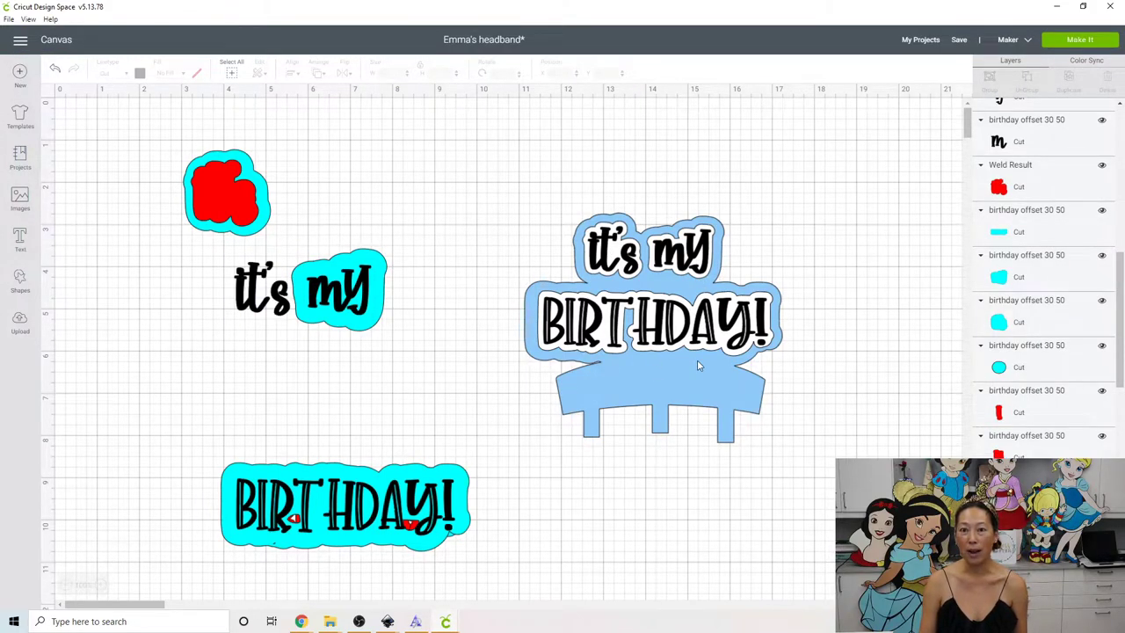
click(249, 293)
drag(250, 294, 219, 197)
click(300, 321)
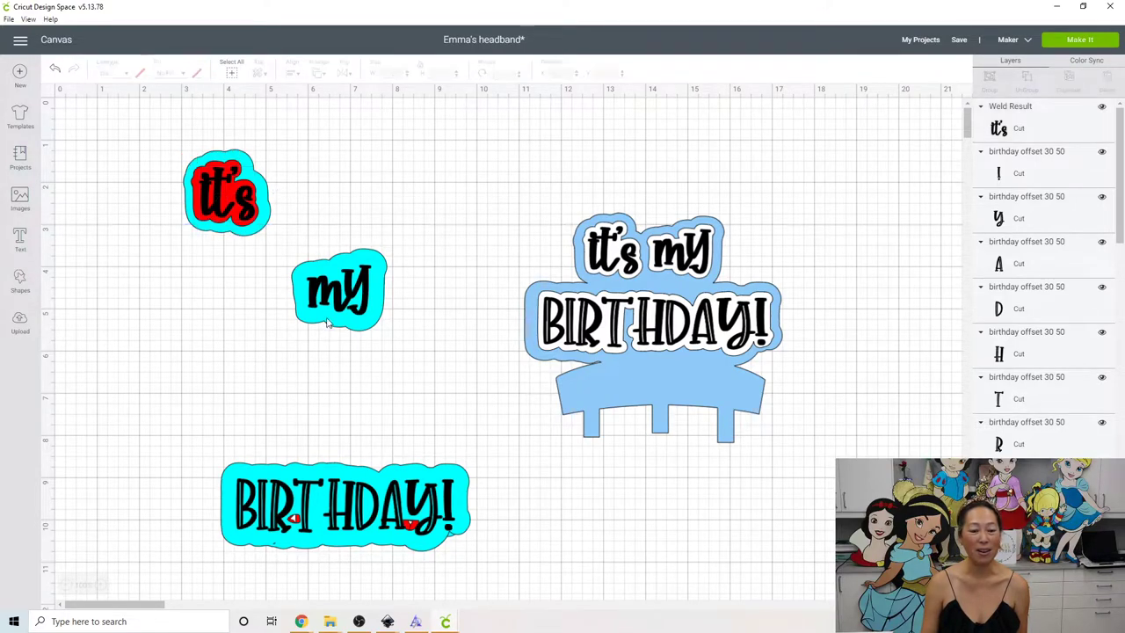
Rejoin the black m and y letters as one my piece
click(350, 304)
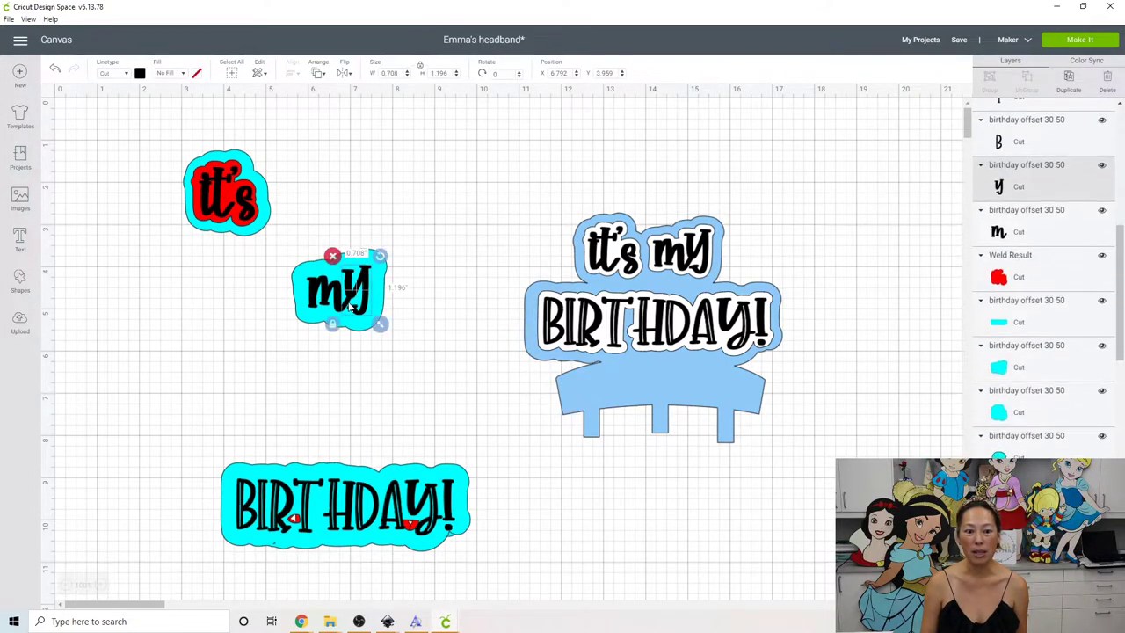
shift+click(322, 294)
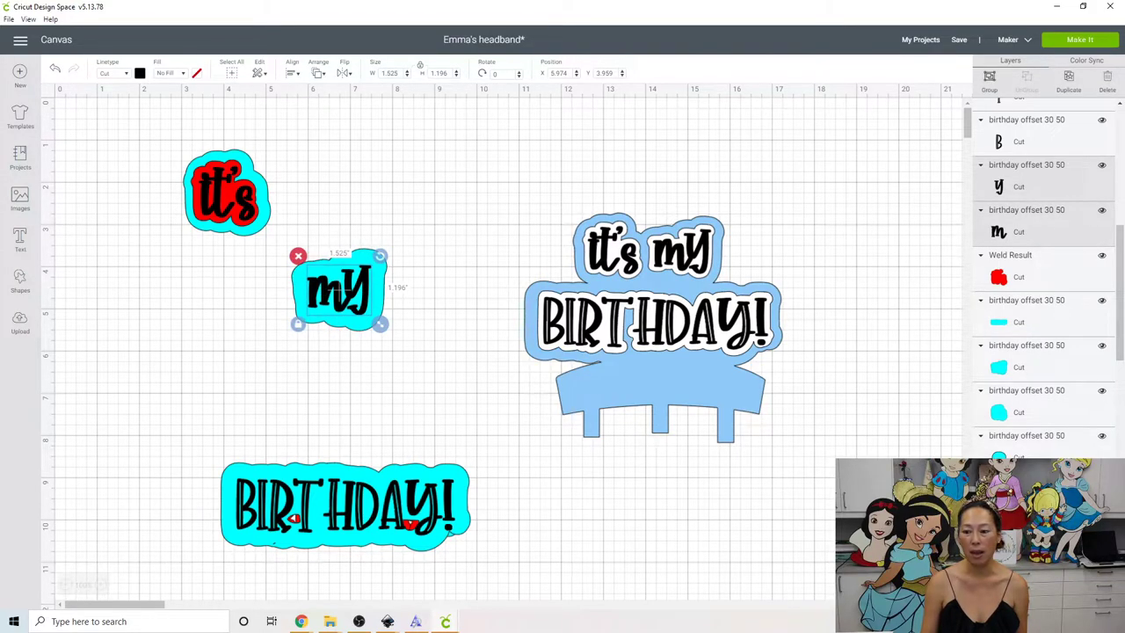
key(Delete)
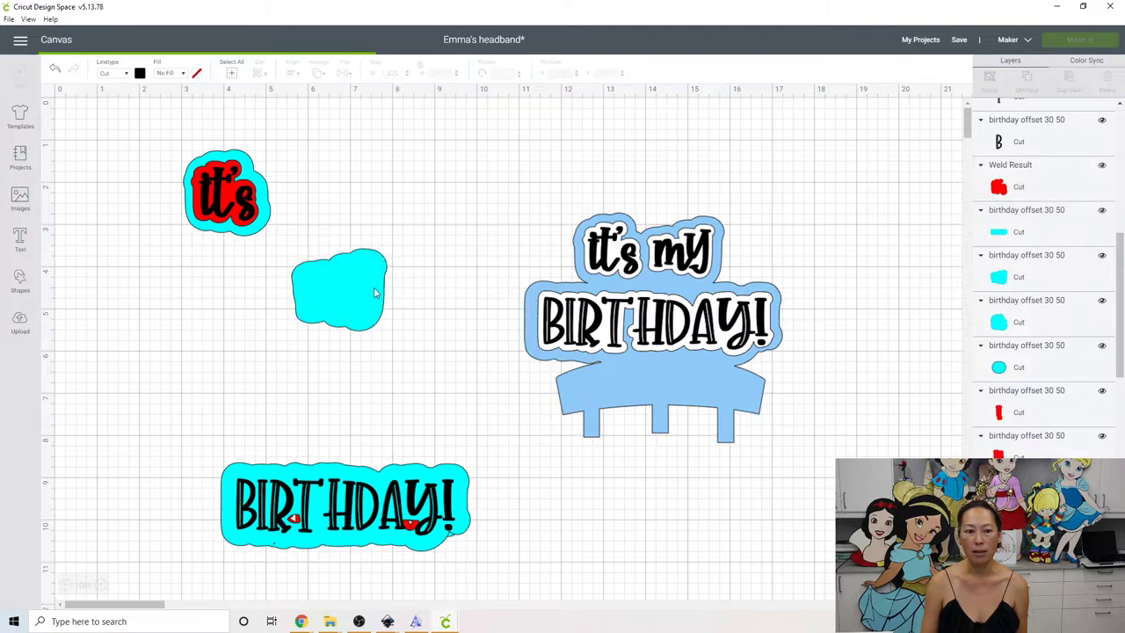
key(ctrl+z)
key(ctrl+z)
key(ctrl+z)
key(ctrl+z)
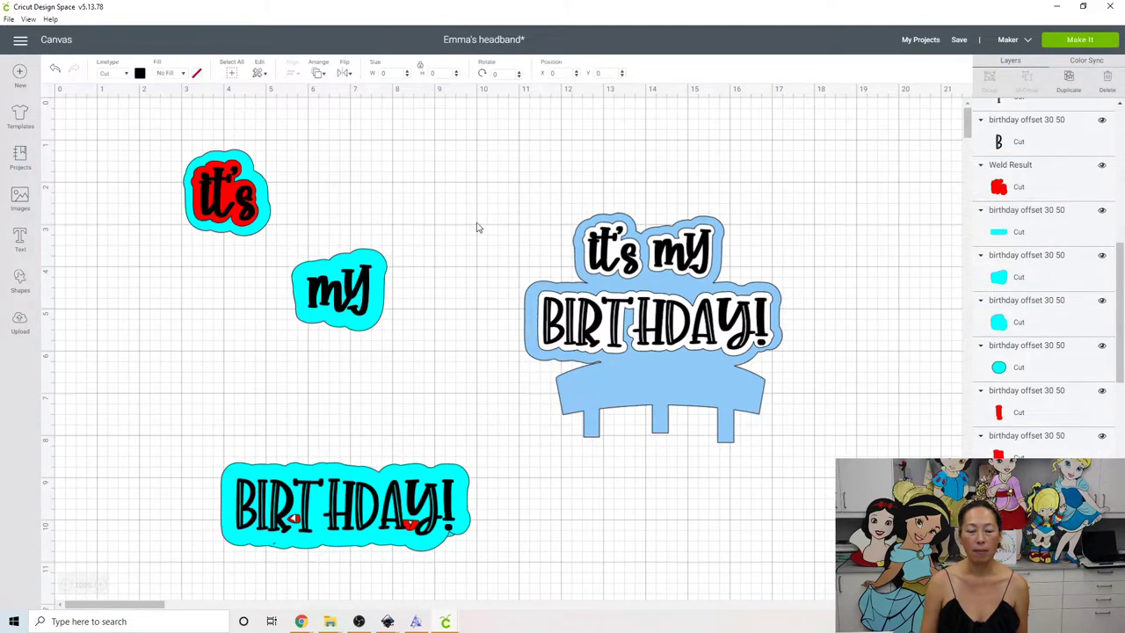
Raise the my cyan blob and bring its red shape to the front on top of it
click(364, 298)
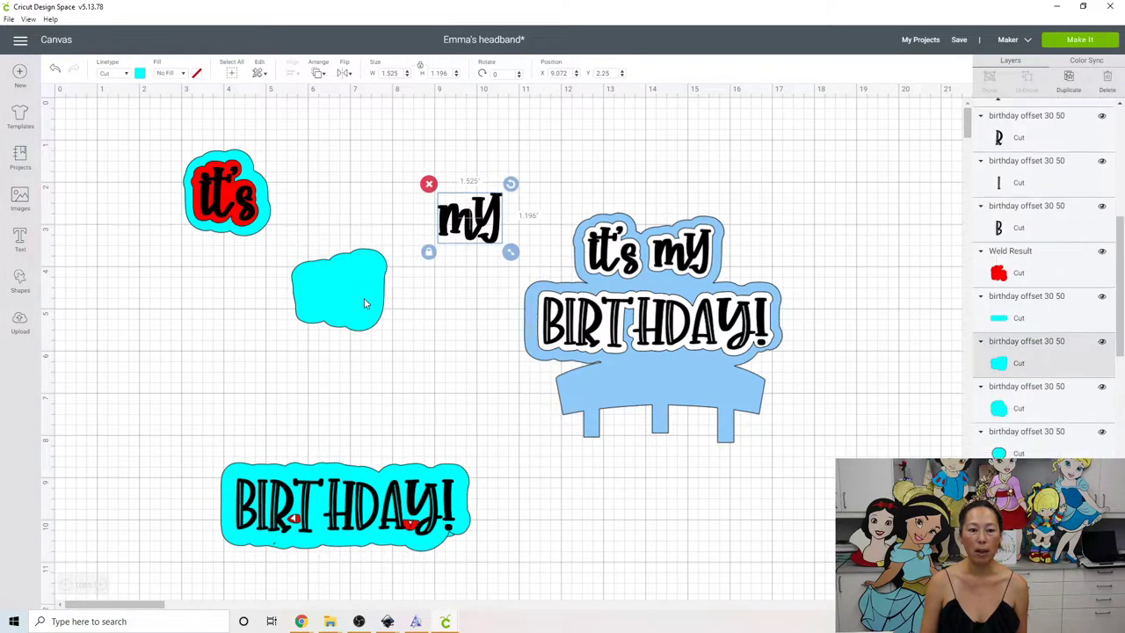
drag(364, 237, 360, 190)
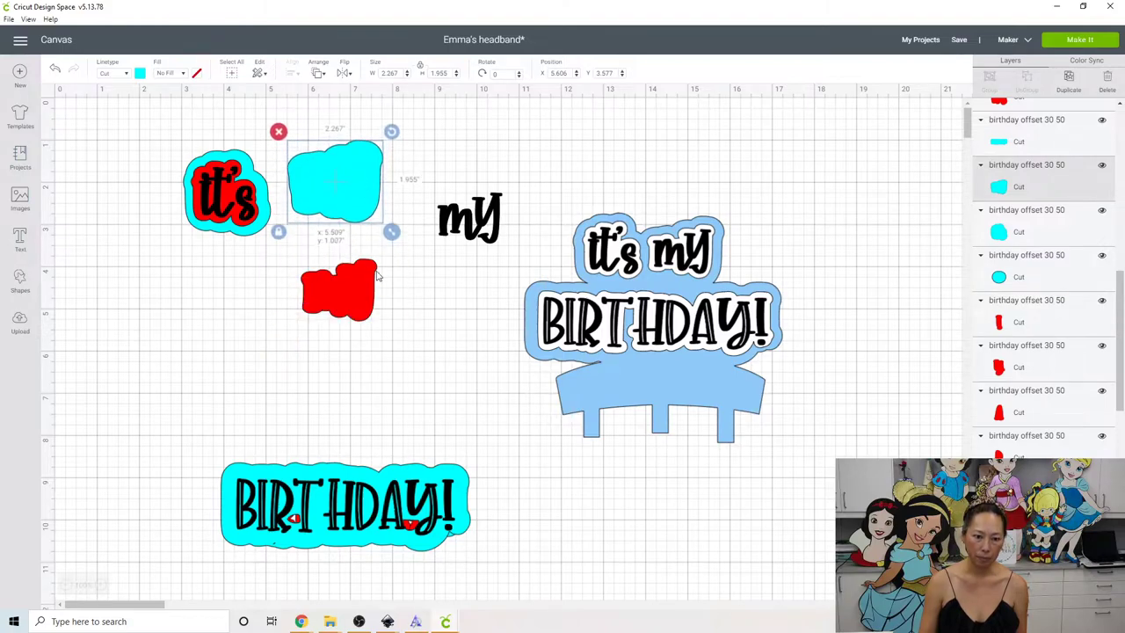
click(360, 297)
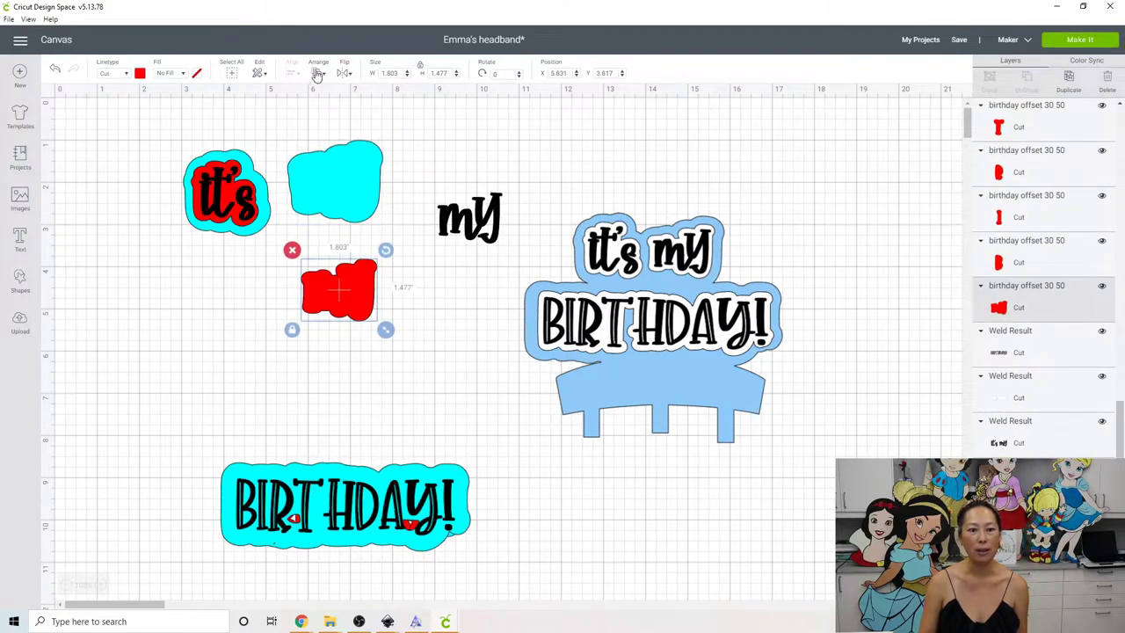
click(320, 73)
click(347, 143)
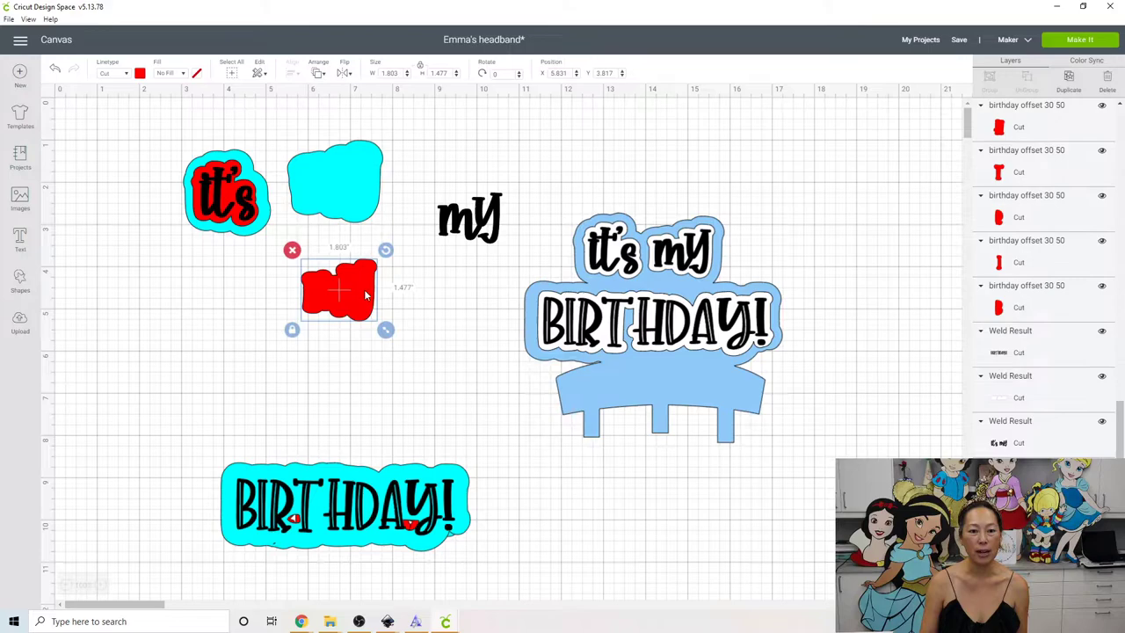
drag(365, 310, 364, 202)
click(475, 247)
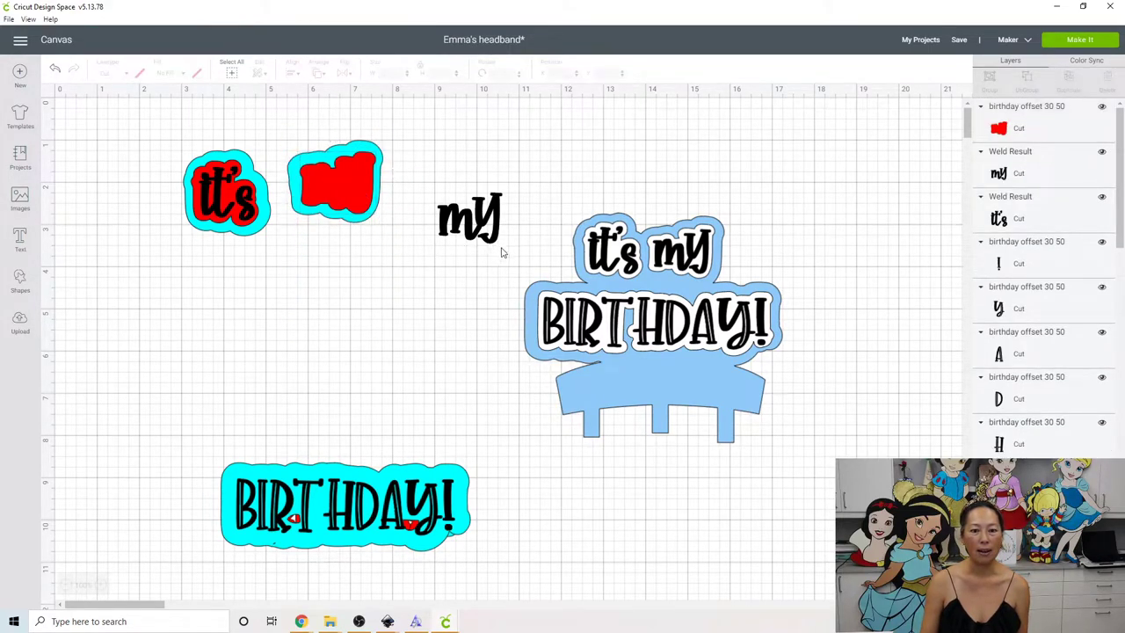
Bring the black my text to the front and place it on its red and cyan offsets
click(466, 220)
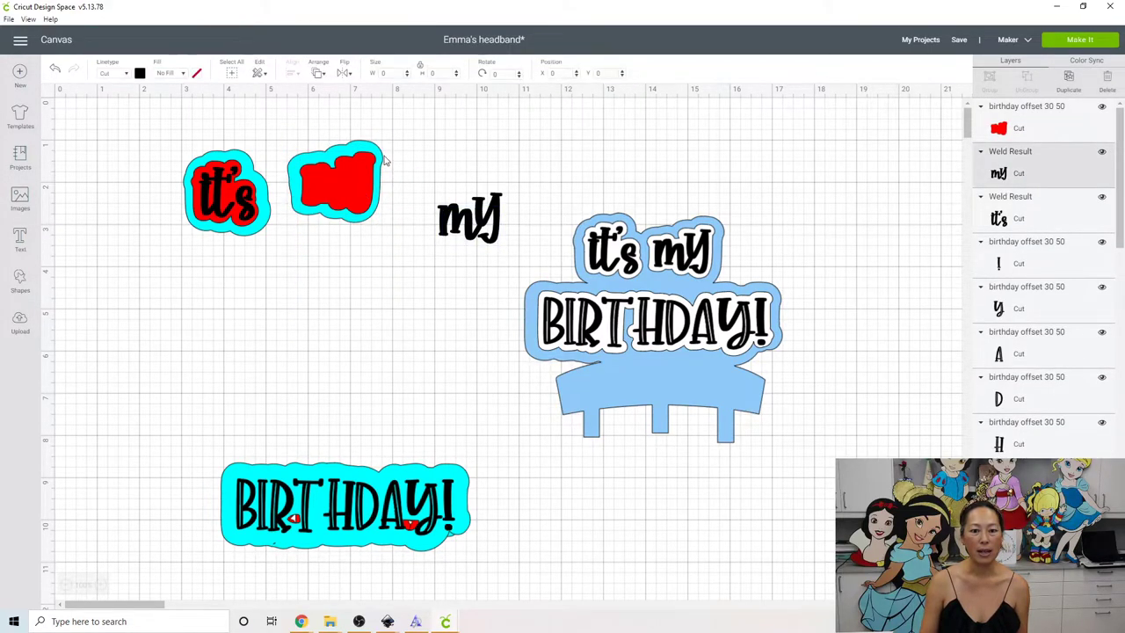
click(321, 78)
click(338, 144)
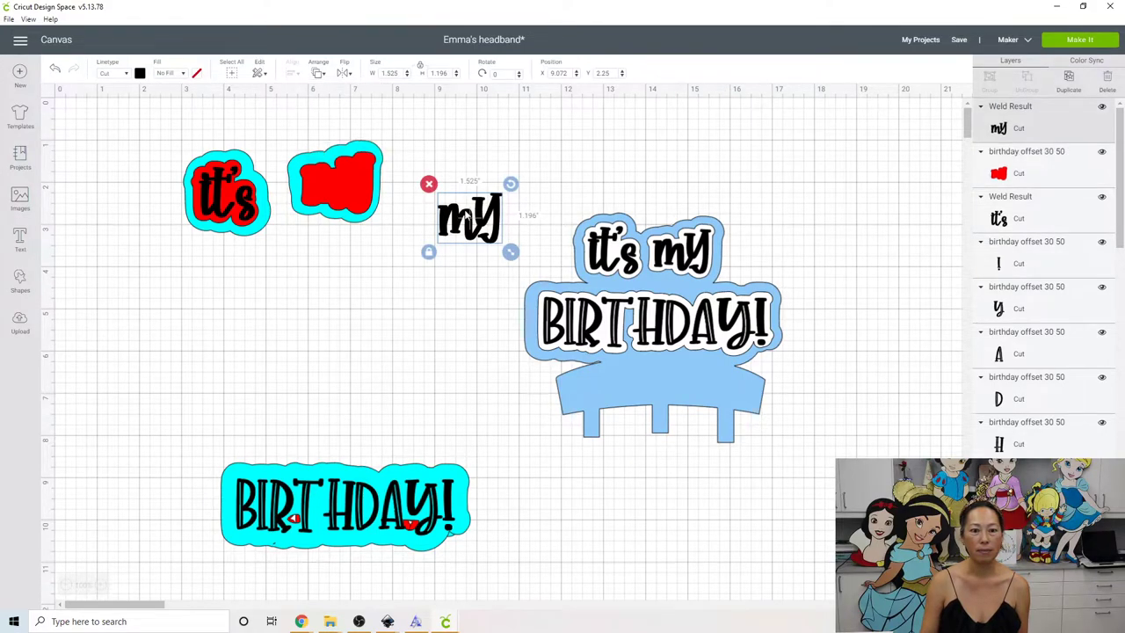
drag(474, 219, 349, 177)
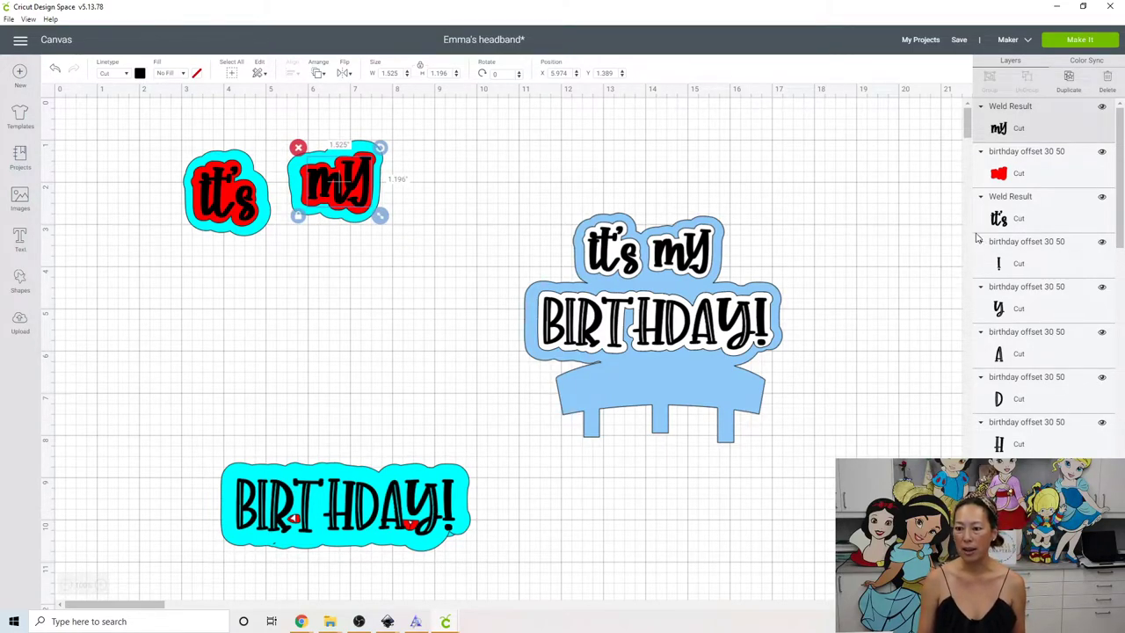
Select every BIRTHDAY! letter layer and move the black text up above its cyan offset
click(1023, 262)
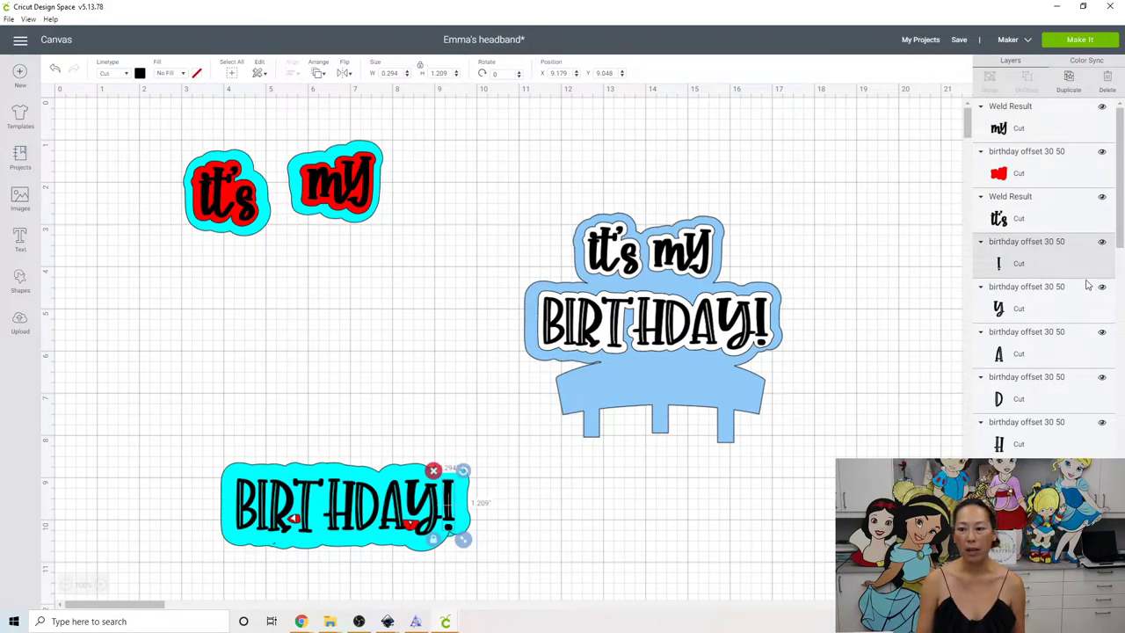
shift+click(1044, 310)
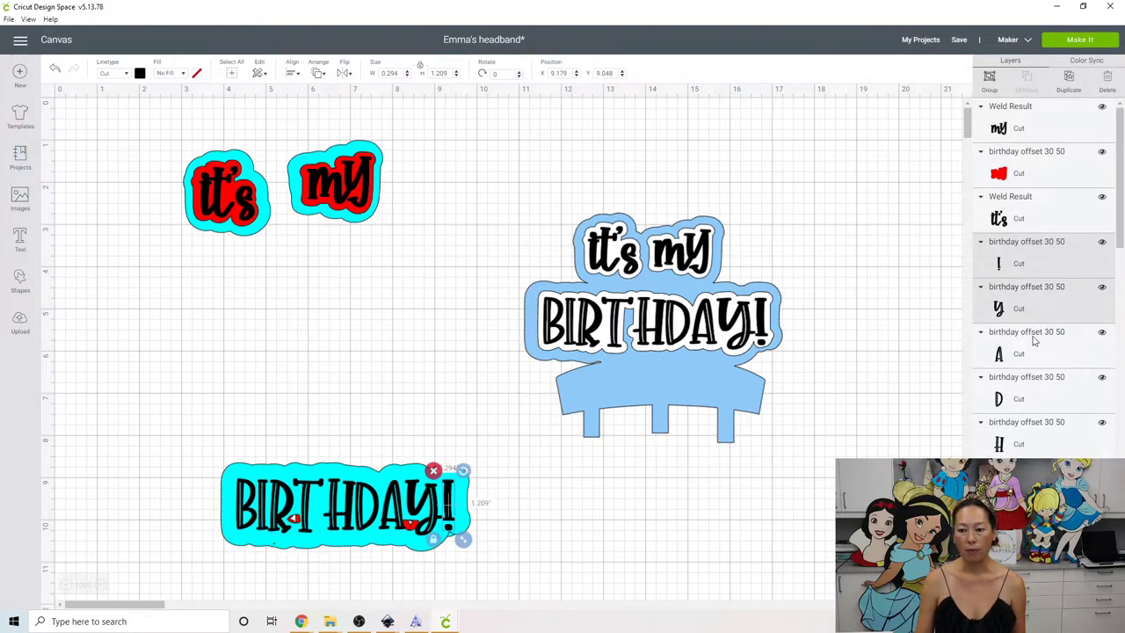
shift+click(1033, 342)
shift+click(1034, 389)
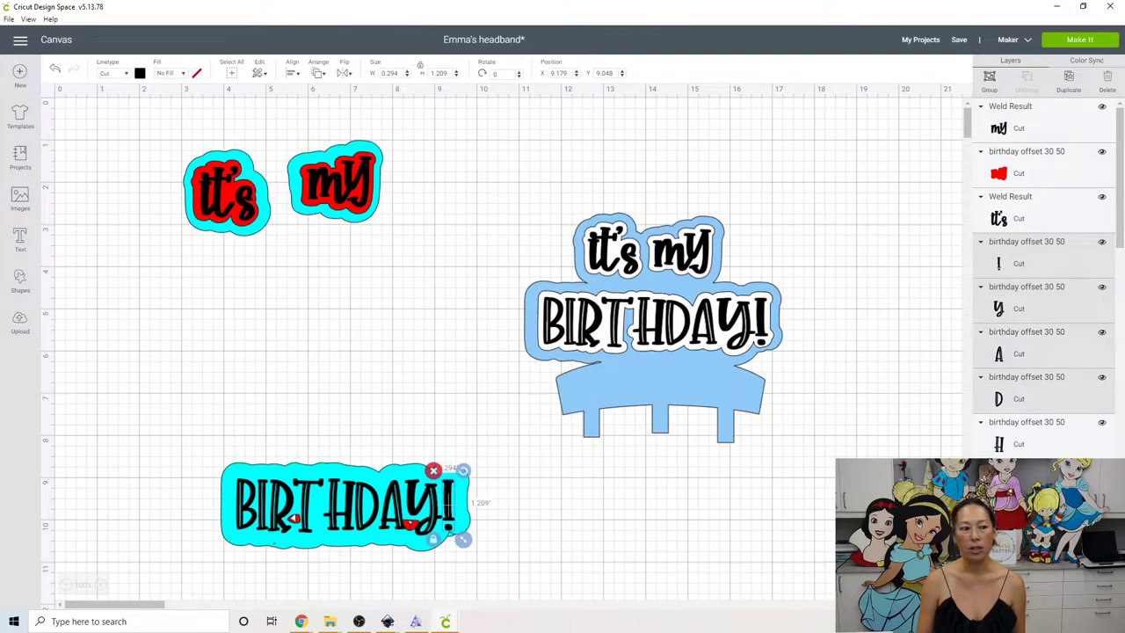
shift+click(1017, 445)
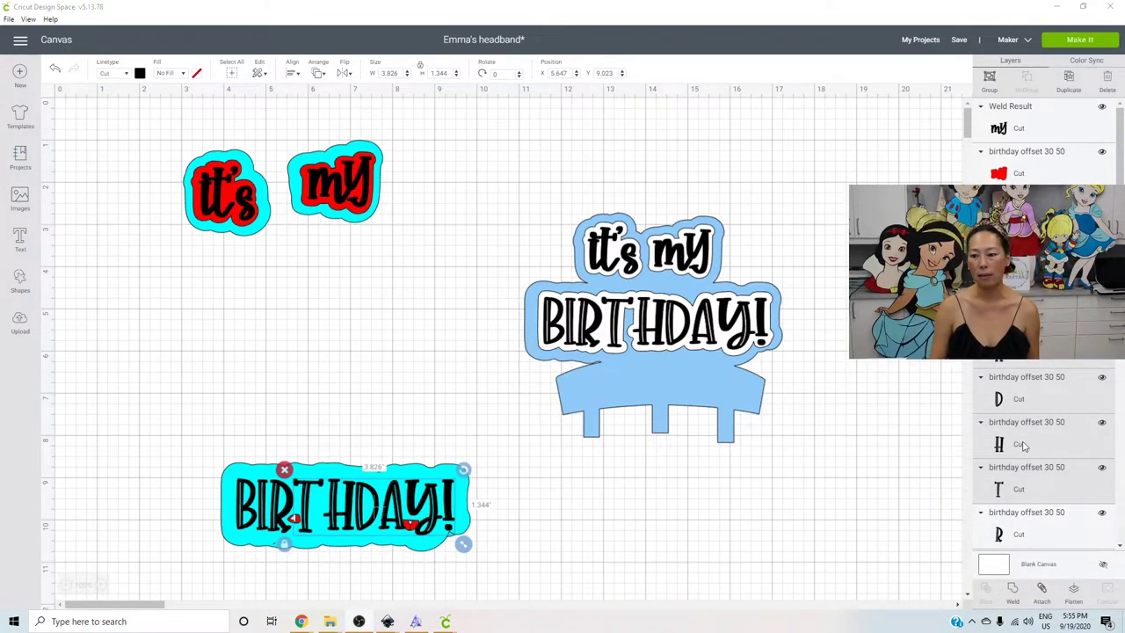
scroll(1044, 431, down, 3)
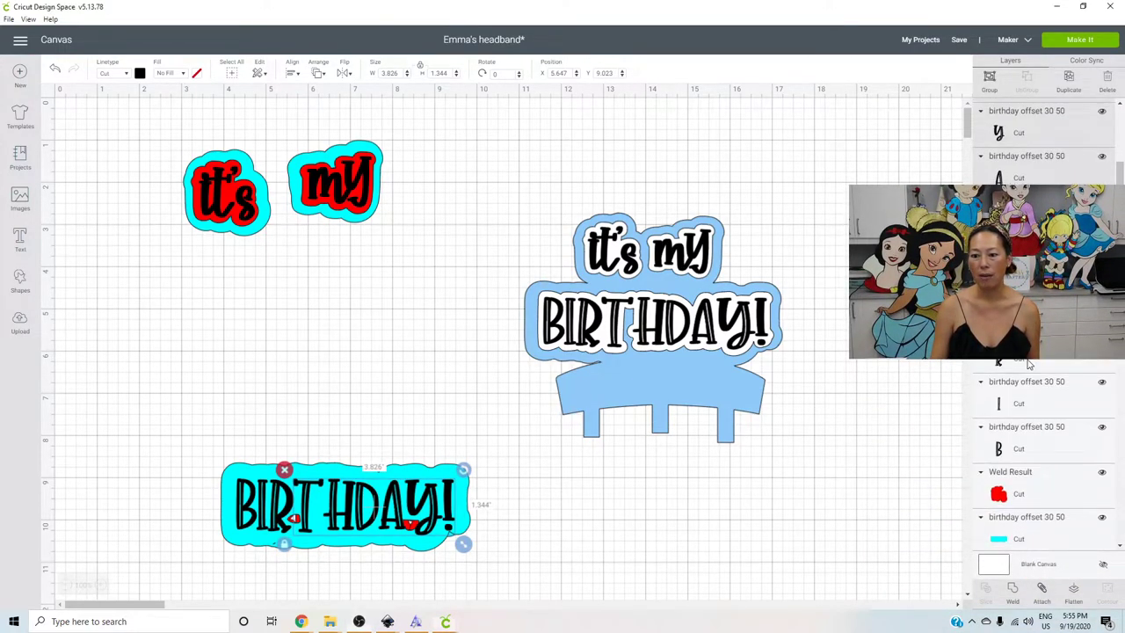
shift+click(1018, 446)
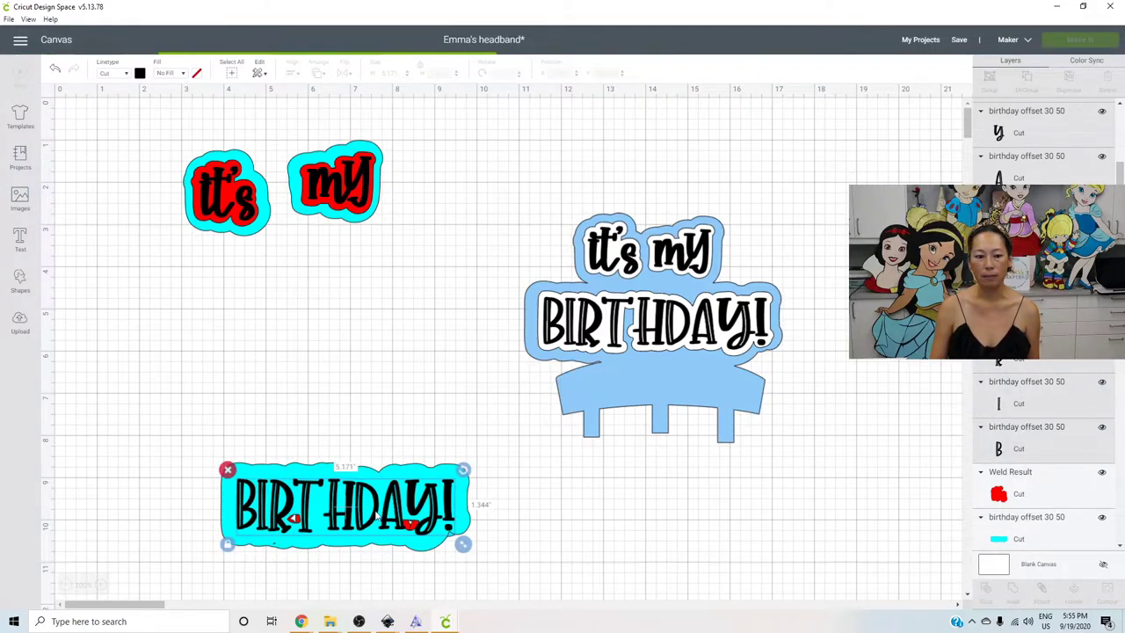
drag(387, 505, 382, 336)
click(398, 483)
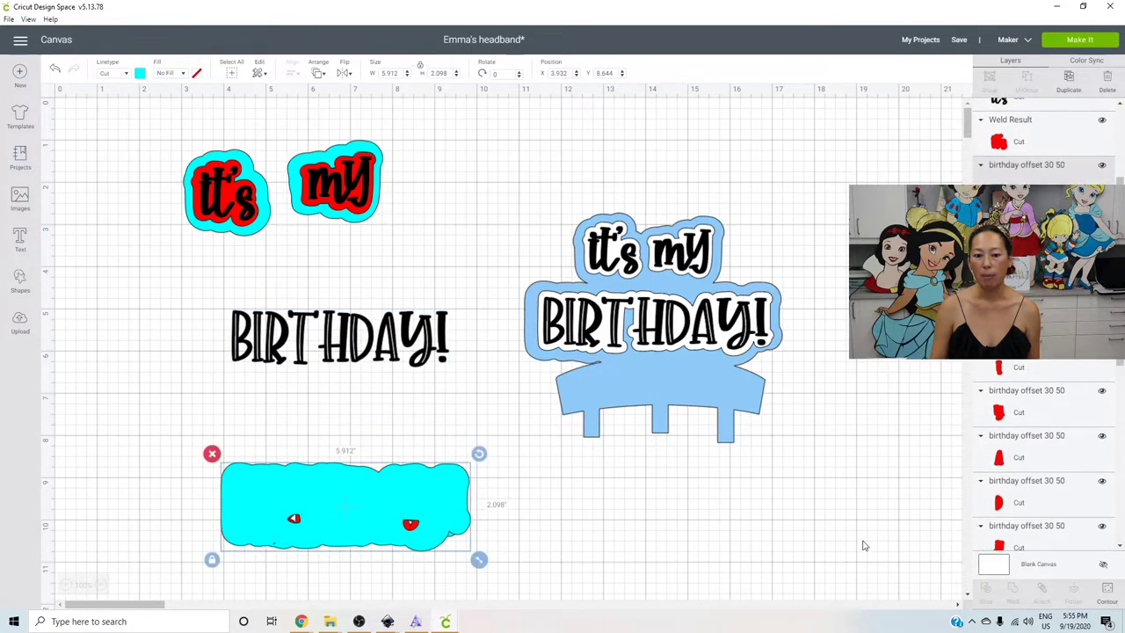
click(1104, 590)
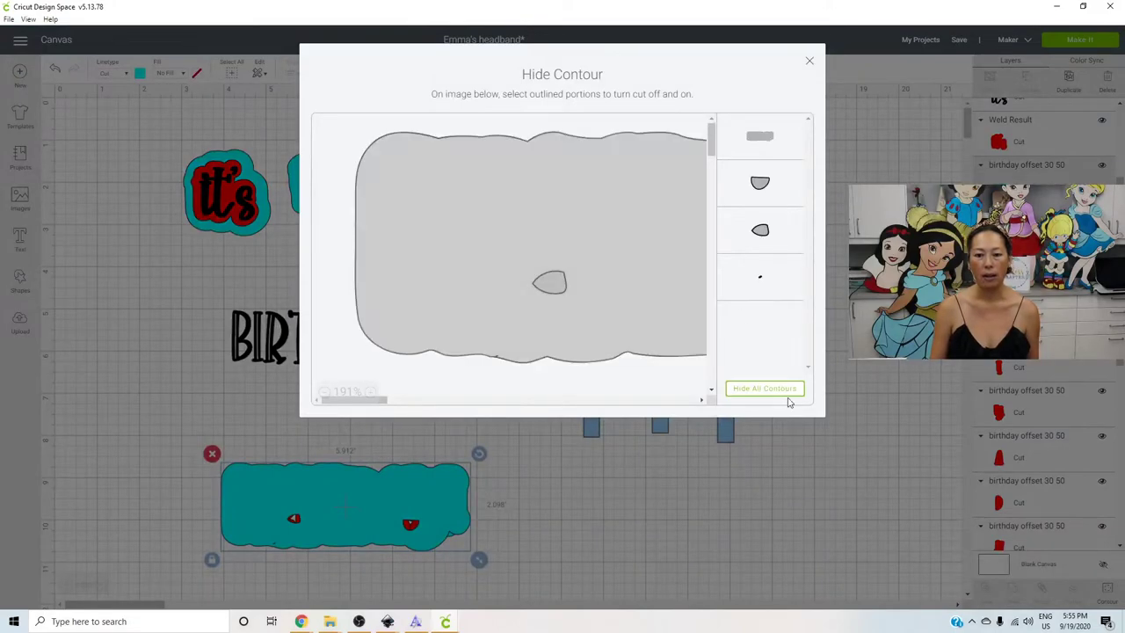
click(810, 61)
drag(426, 471, 422, 311)
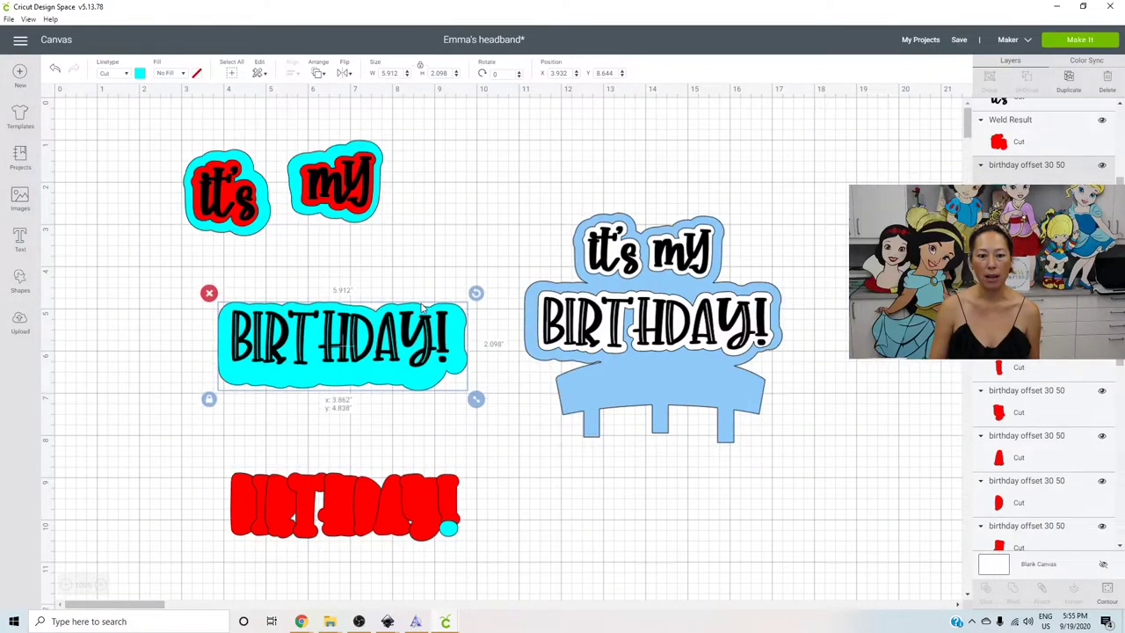
click(449, 530)
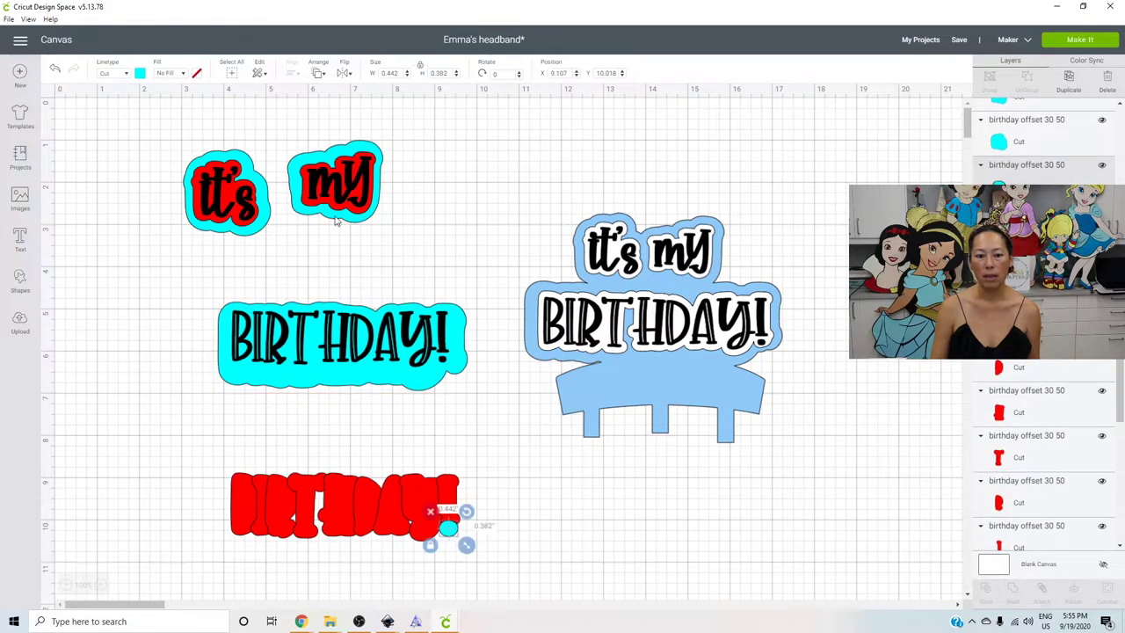
click(55, 70)
click(55, 70)
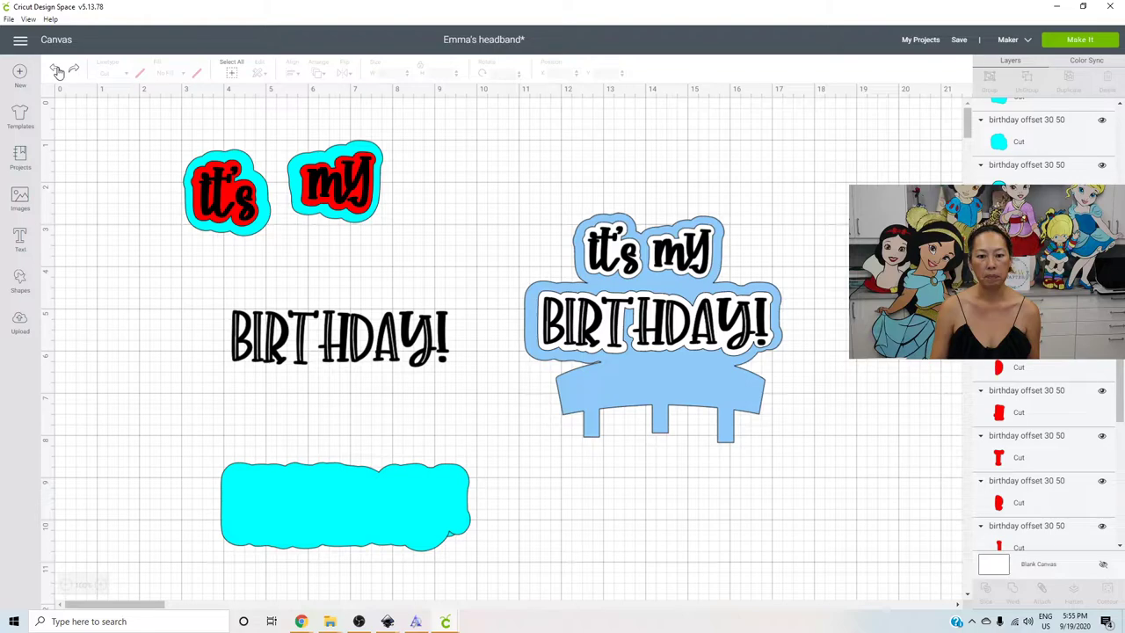
click(55, 70)
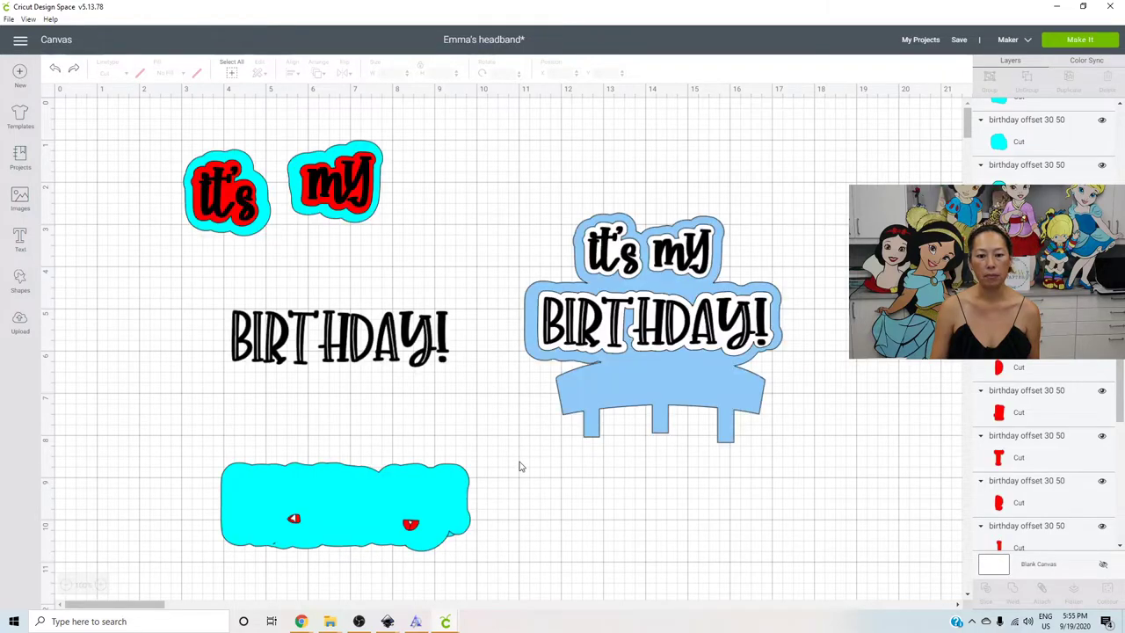
click(431, 498)
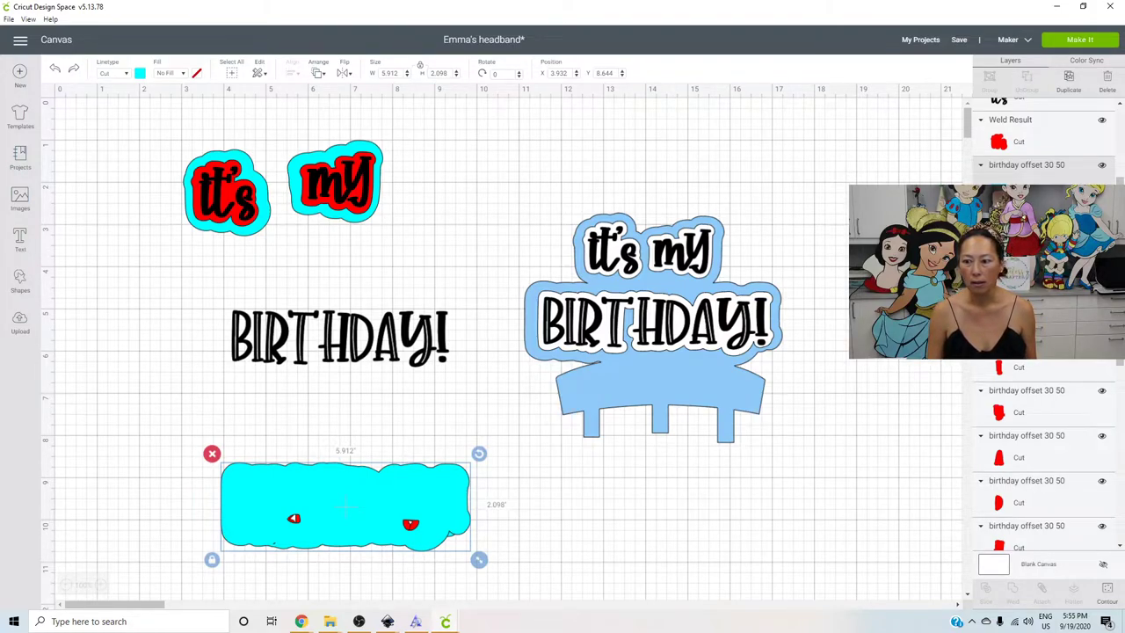
Move the cyan BIRTHDAY! offset up beneath the black text
click(334, 182)
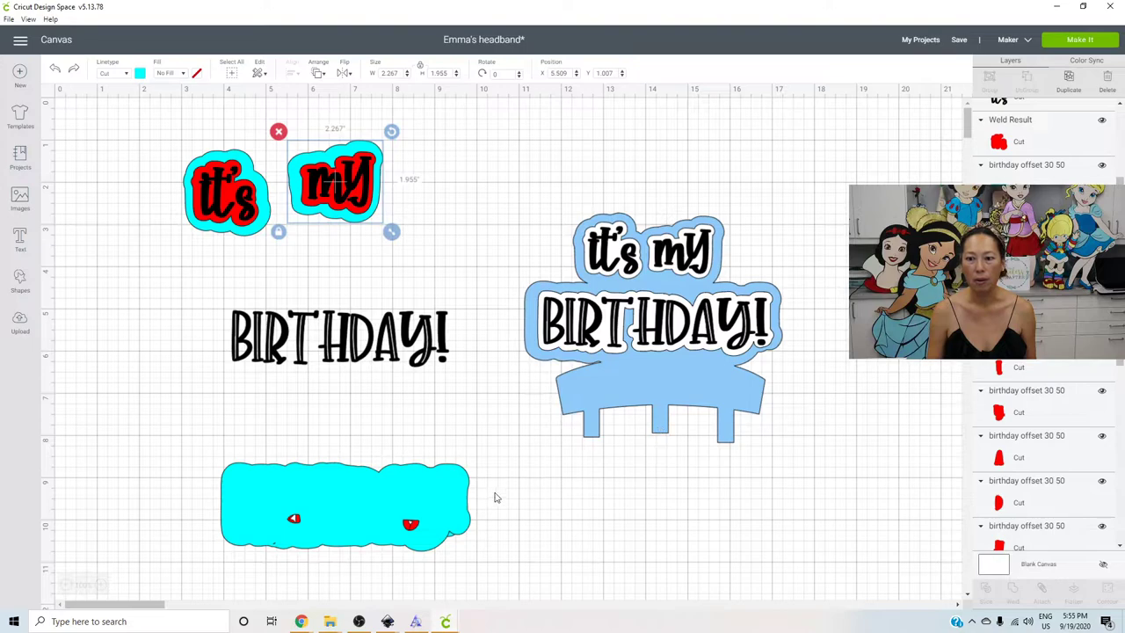
click(437, 512)
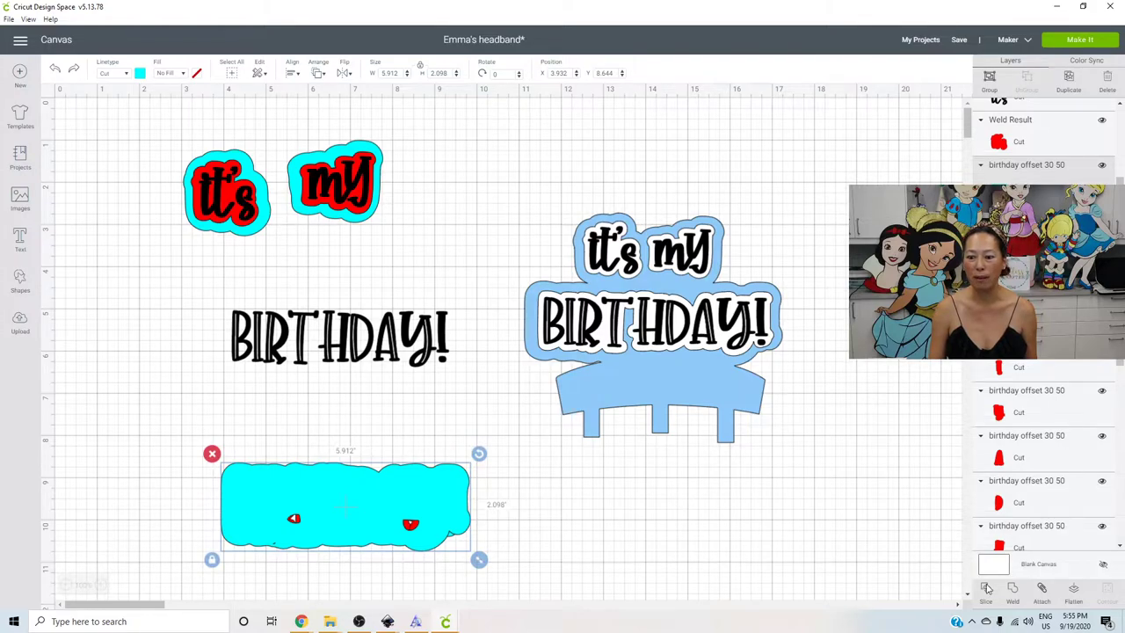
click(422, 527)
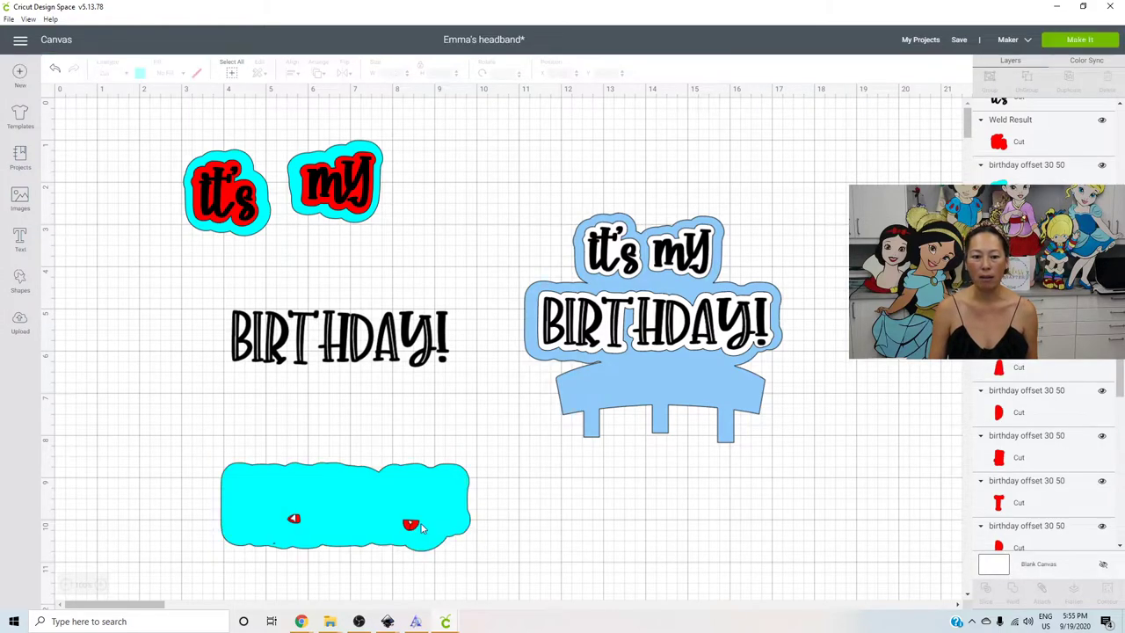
drag(430, 525, 419, 360)
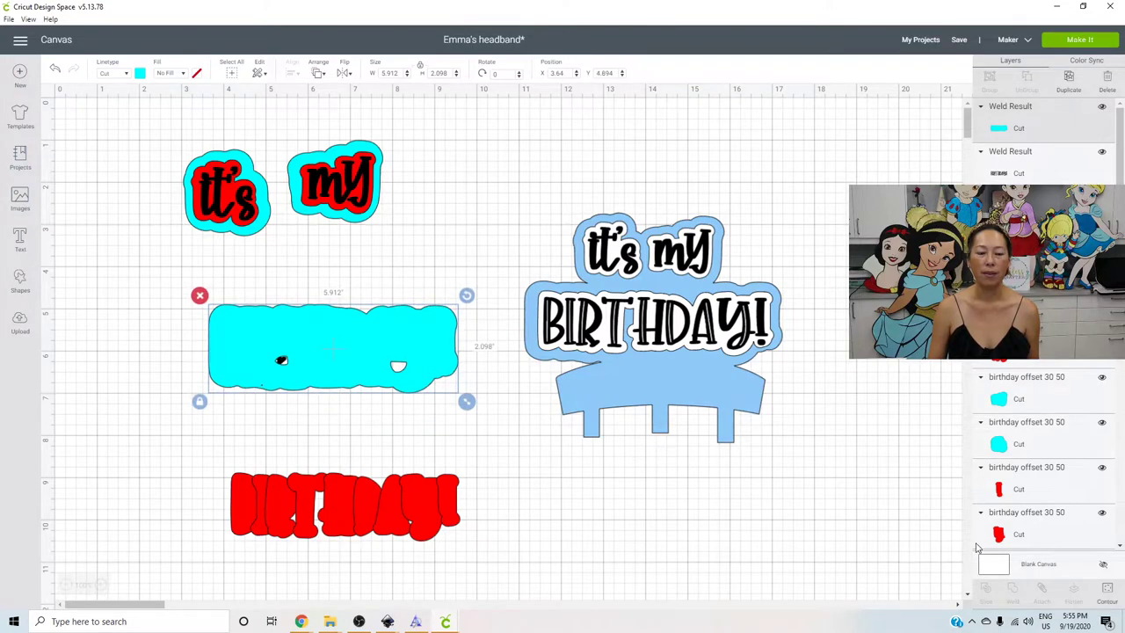
Make the cyan offset solid, send it behind the text, and nudge BIRTHDAY! onto it
click(1108, 595)
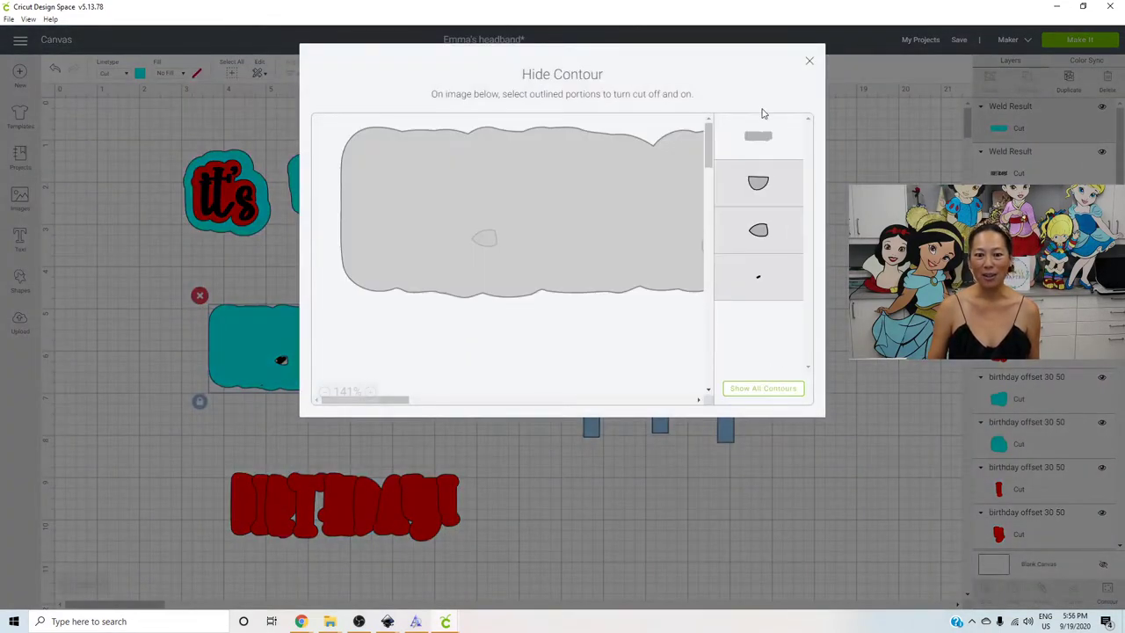
click(810, 65)
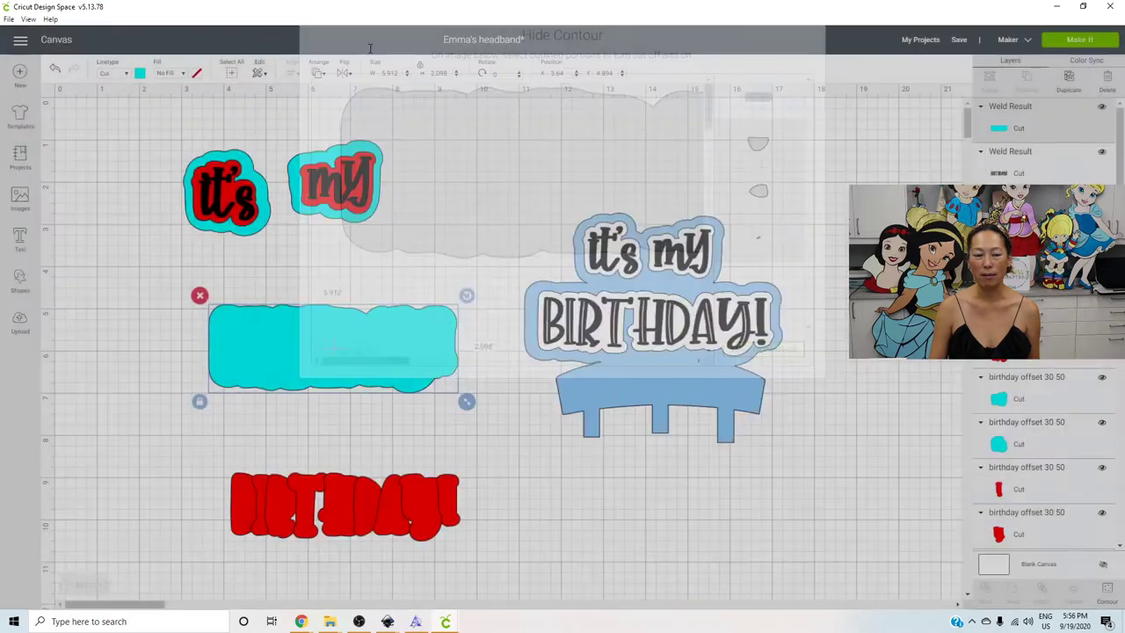
click(318, 73)
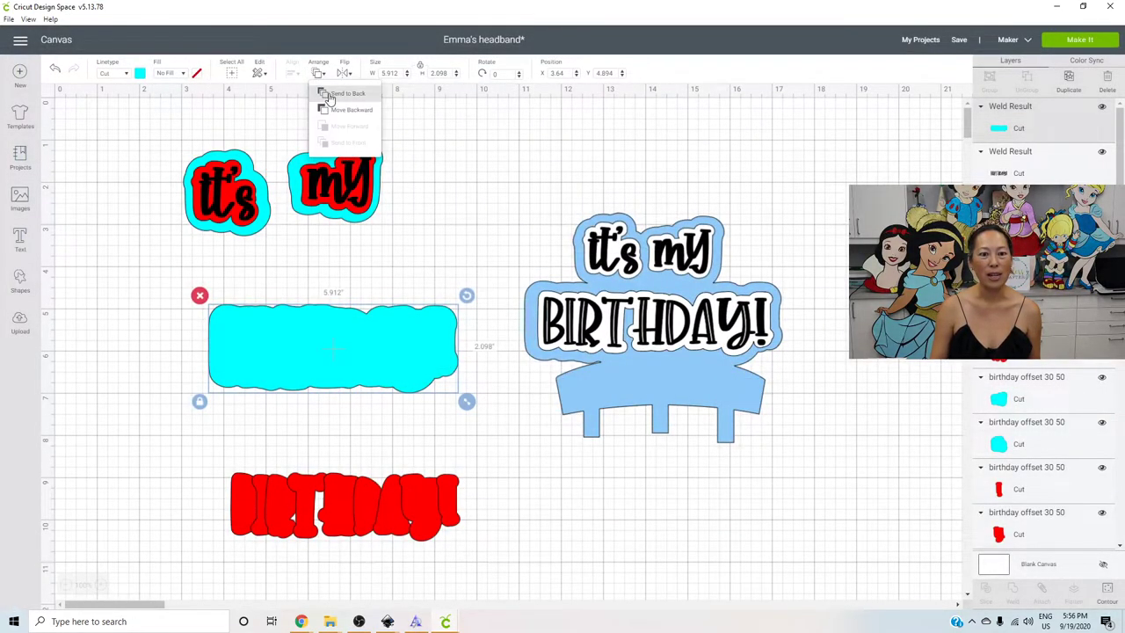
click(330, 94)
drag(413, 339, 411, 345)
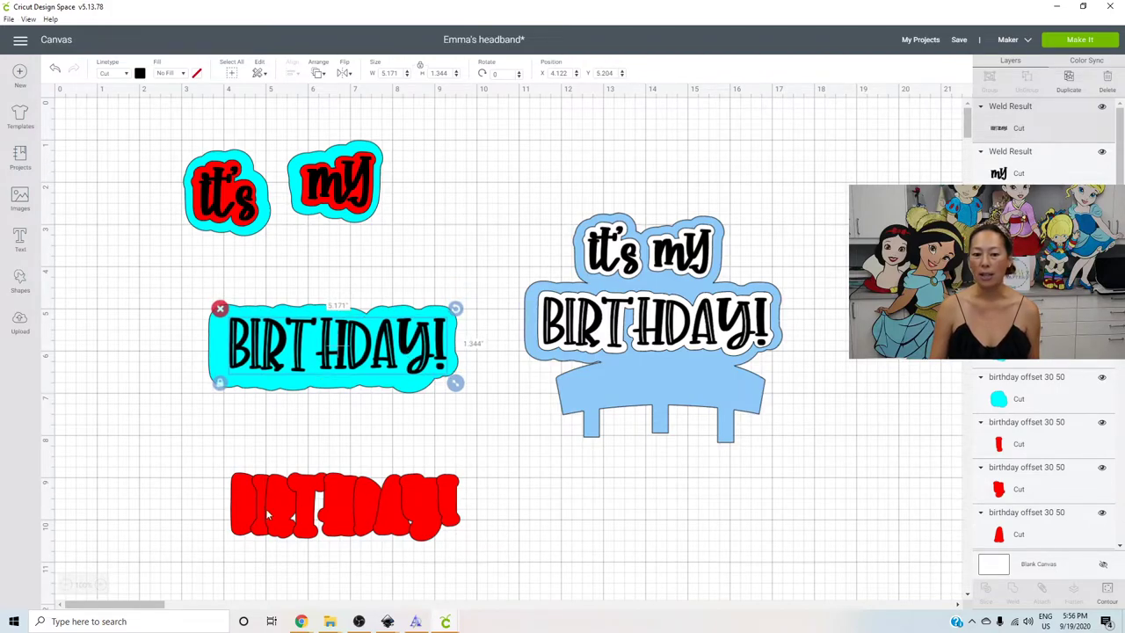
Weld the red BIRTHDAY! pieces together and move the result onto the cyan offset
drag(173, 471, 649, 597)
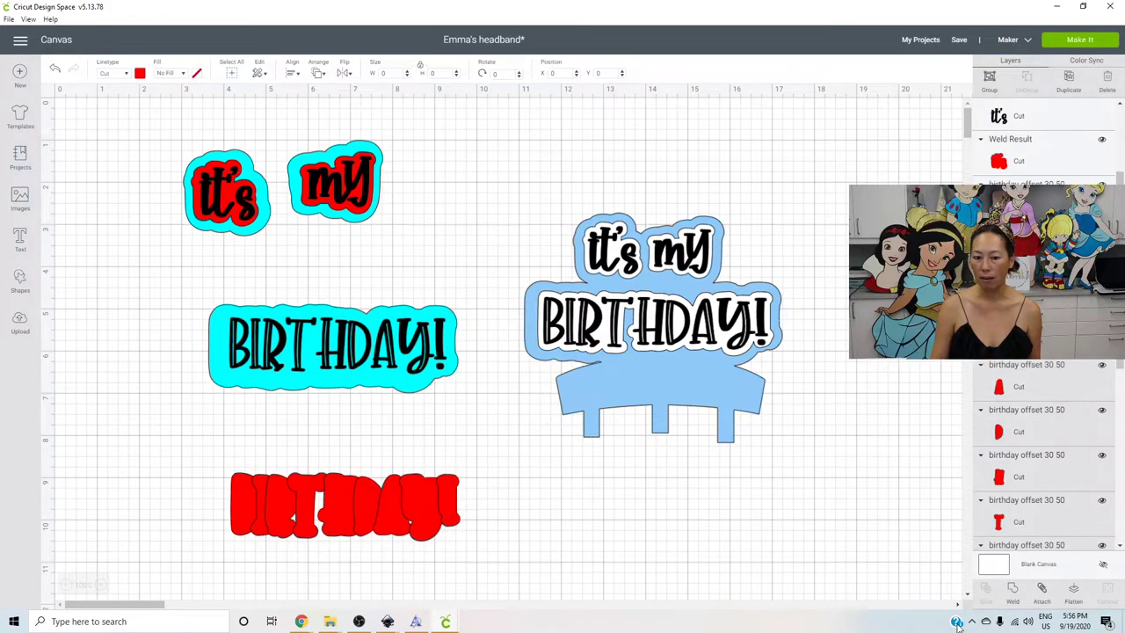
click(1013, 588)
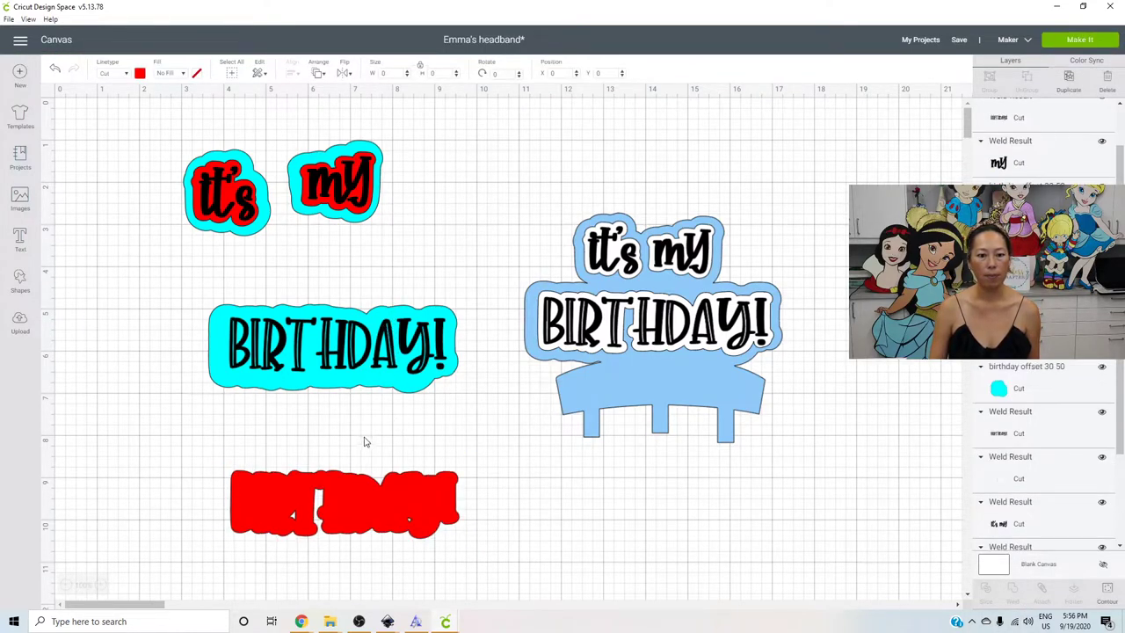
drag(362, 486, 362, 304)
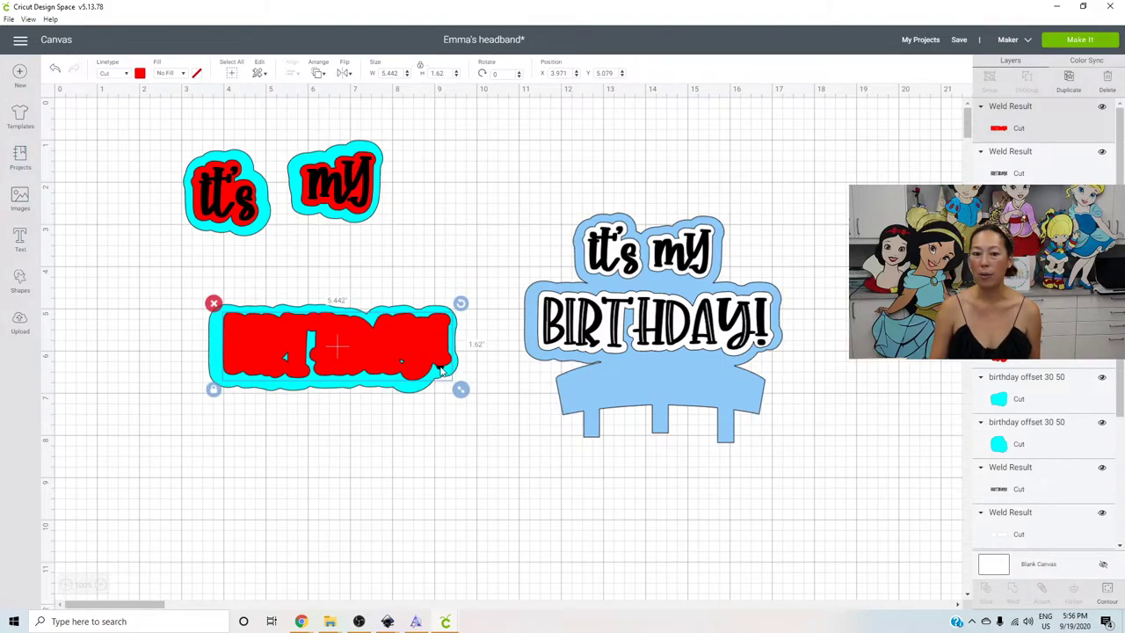
Add a circle about 0.938 in across, positioned below the BIRTHDAY! design
click(17, 279)
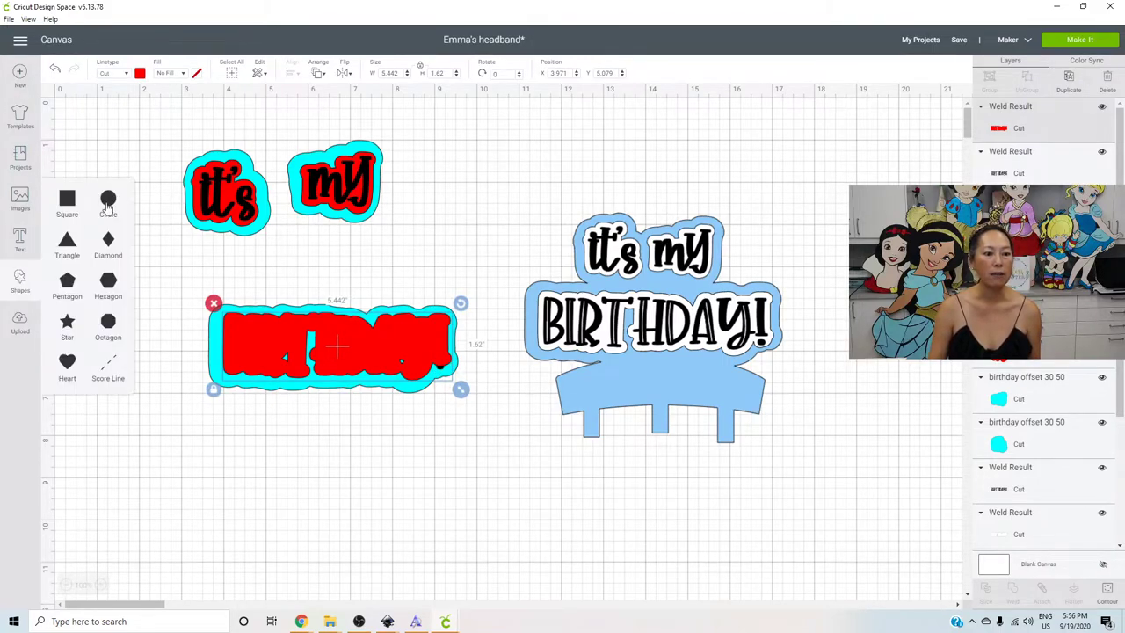
click(108, 204)
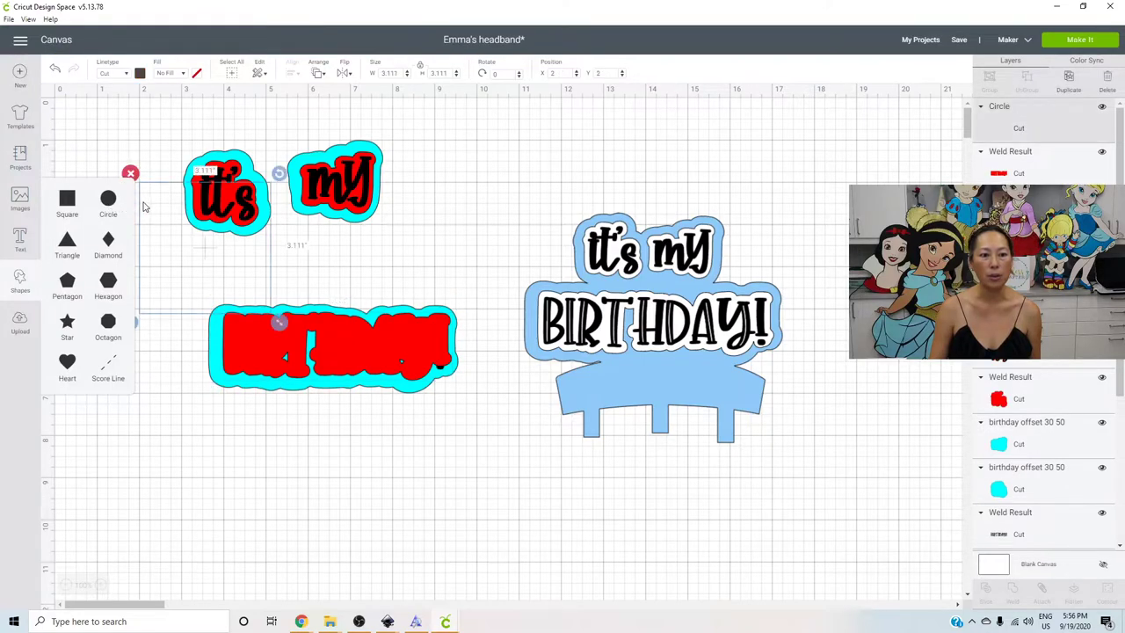
drag(220, 259, 452, 468)
drag(511, 534, 445, 379)
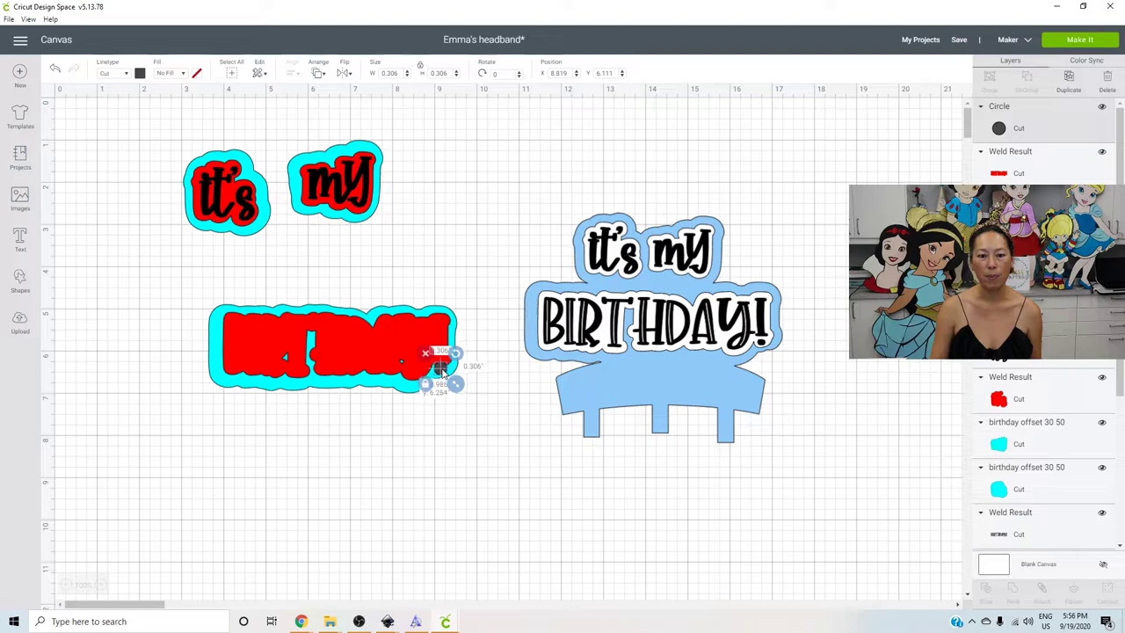
Slice the red BIRTHDAY! weld with the circle and move the red piece behind the black text
shift+click(365, 332)
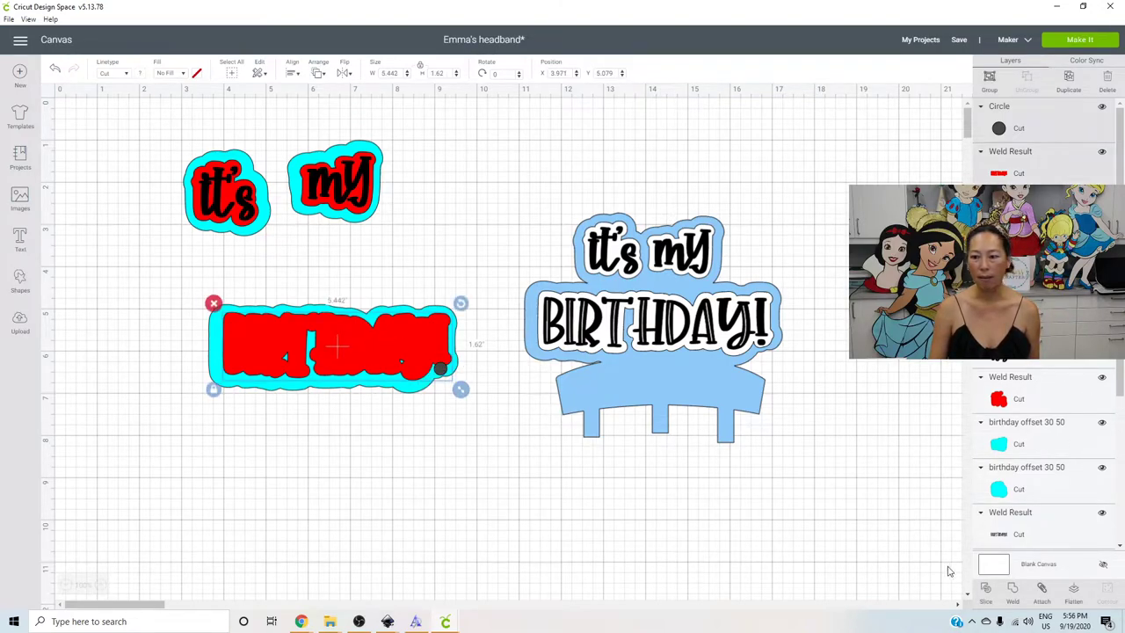
click(985, 587)
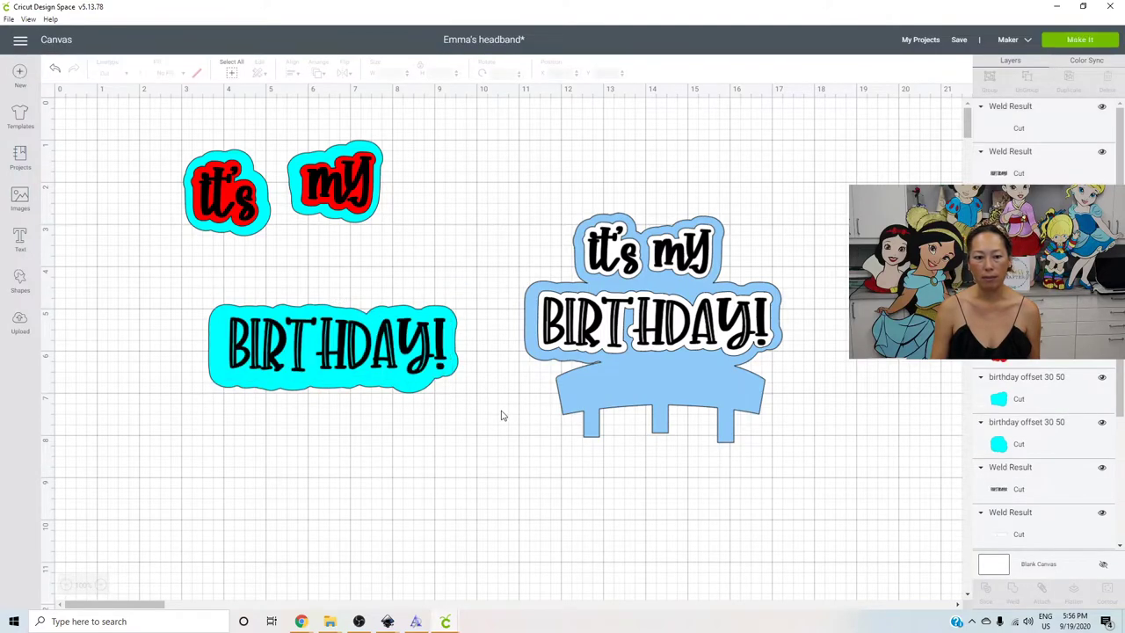
click(405, 327)
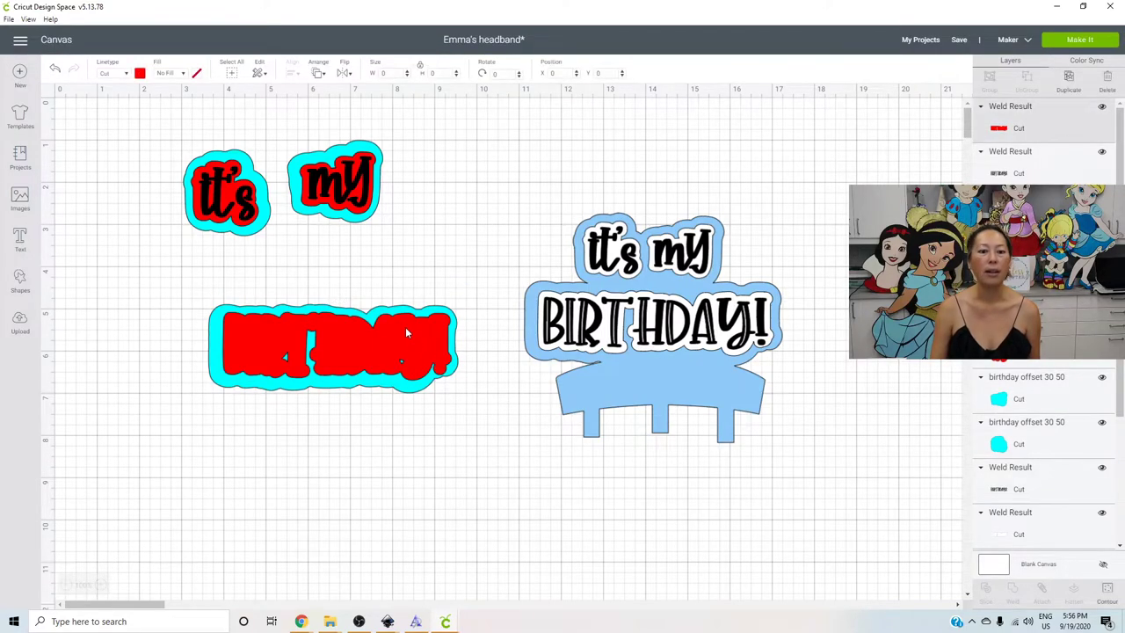
click(316, 75)
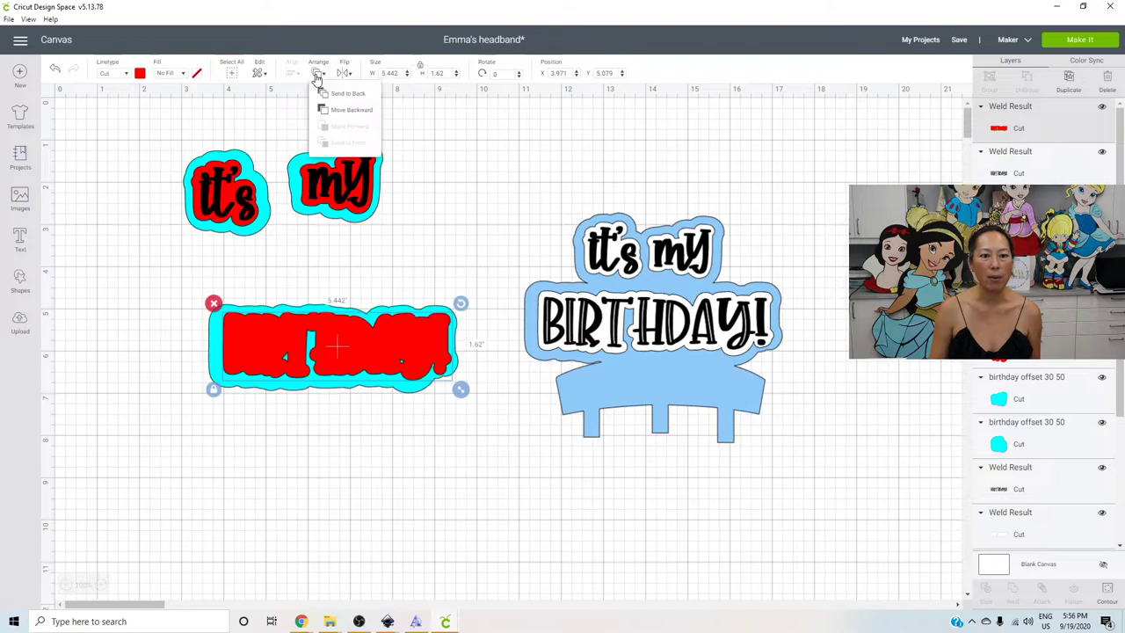
click(321, 108)
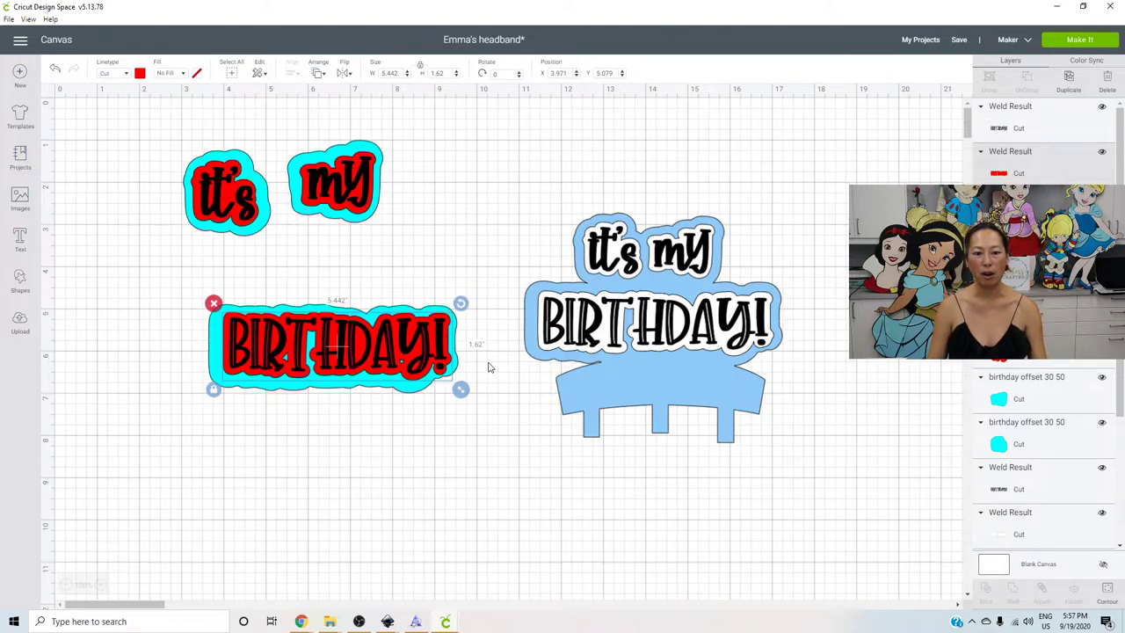
Group the it's layers and the my layers separately, then place my beside it's
drag(175, 159, 296, 278)
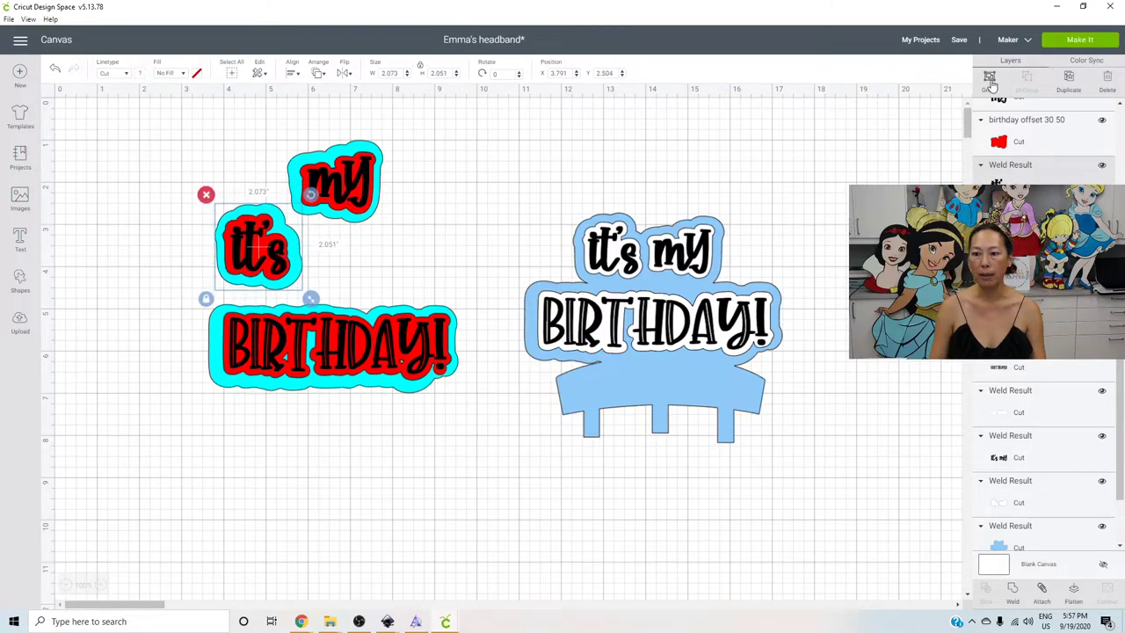
click(990, 79)
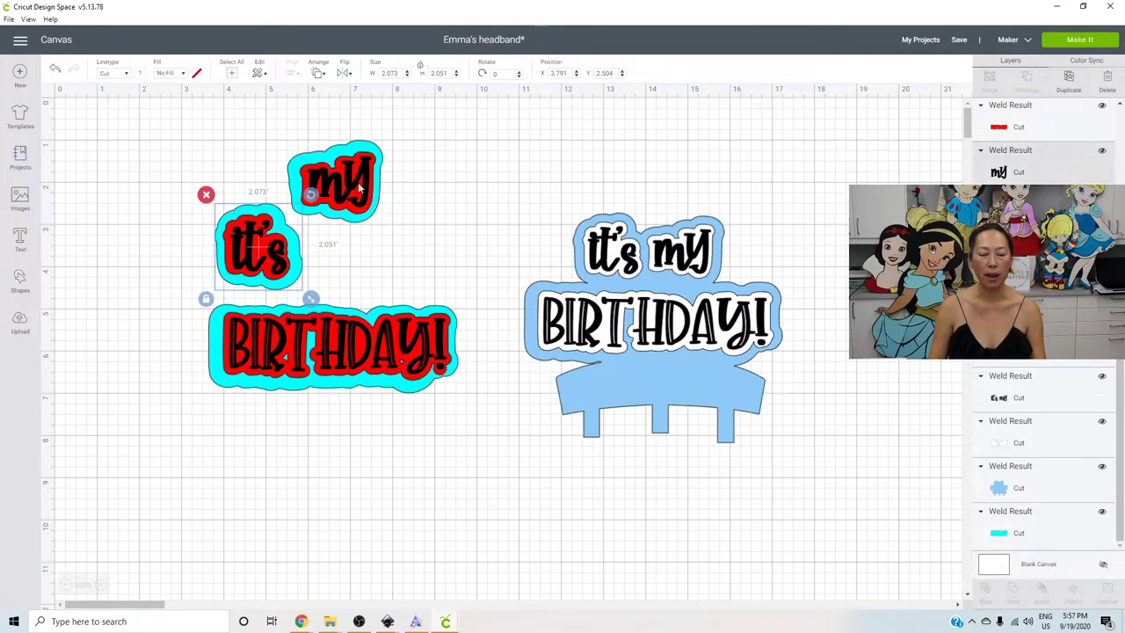
mouse_move(358, 182)
mouse_down()
mouse_move(407, 238)
mouse_move(380, 191)
mouse_move(351, 182)
mouse_up()
click(427, 190)
drag(434, 182, 338, 175)
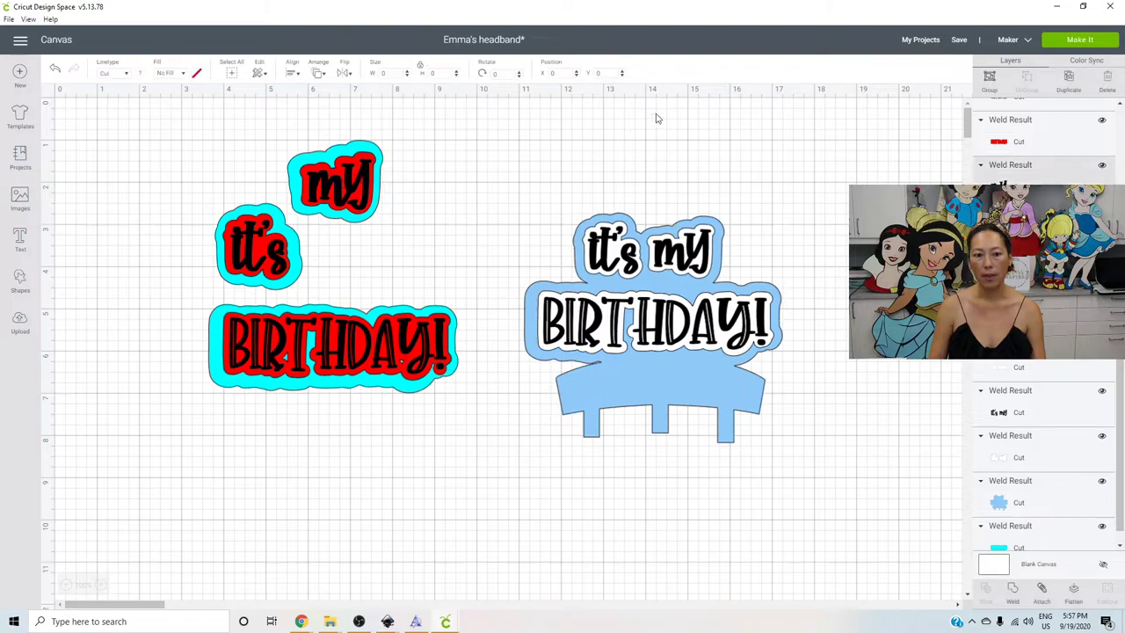
click(988, 79)
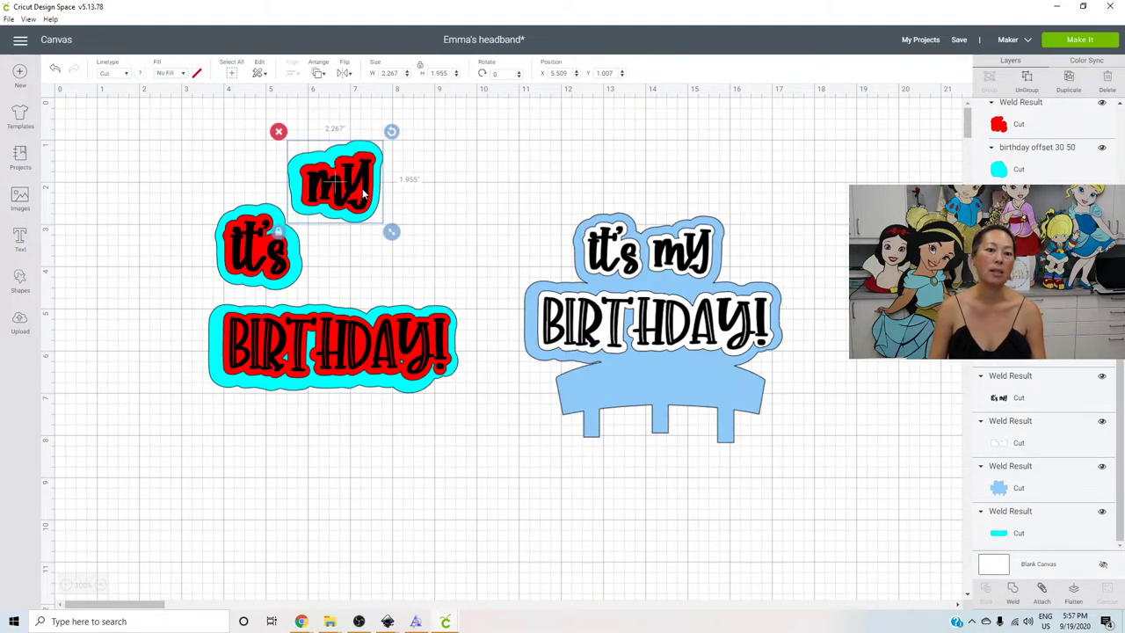
drag(363, 193, 368, 259)
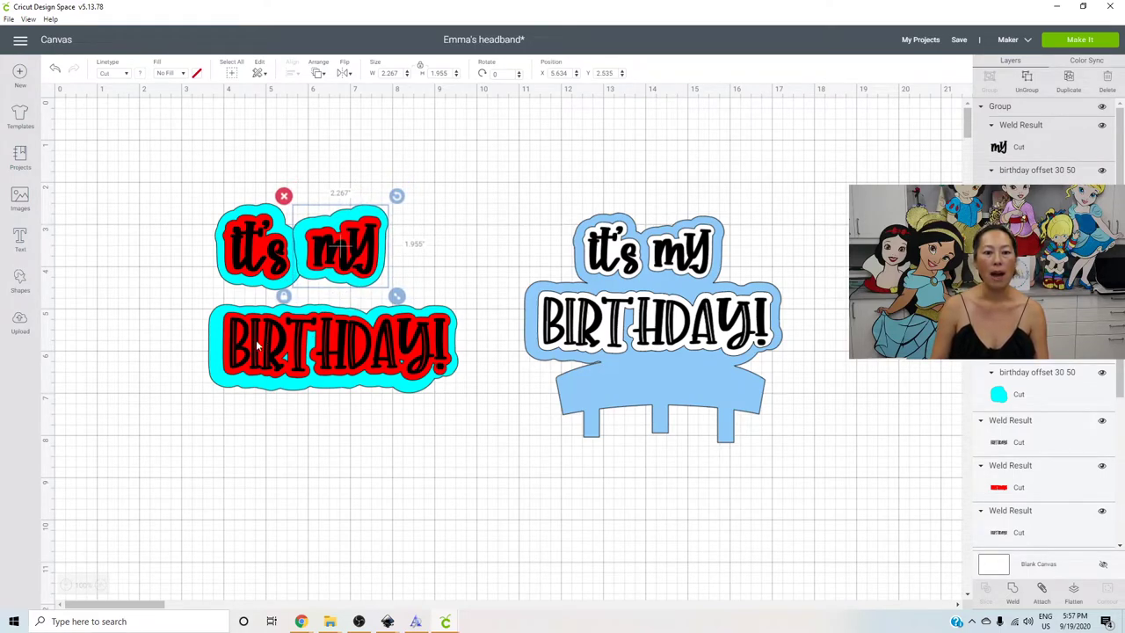
drag(169, 328, 482, 426)
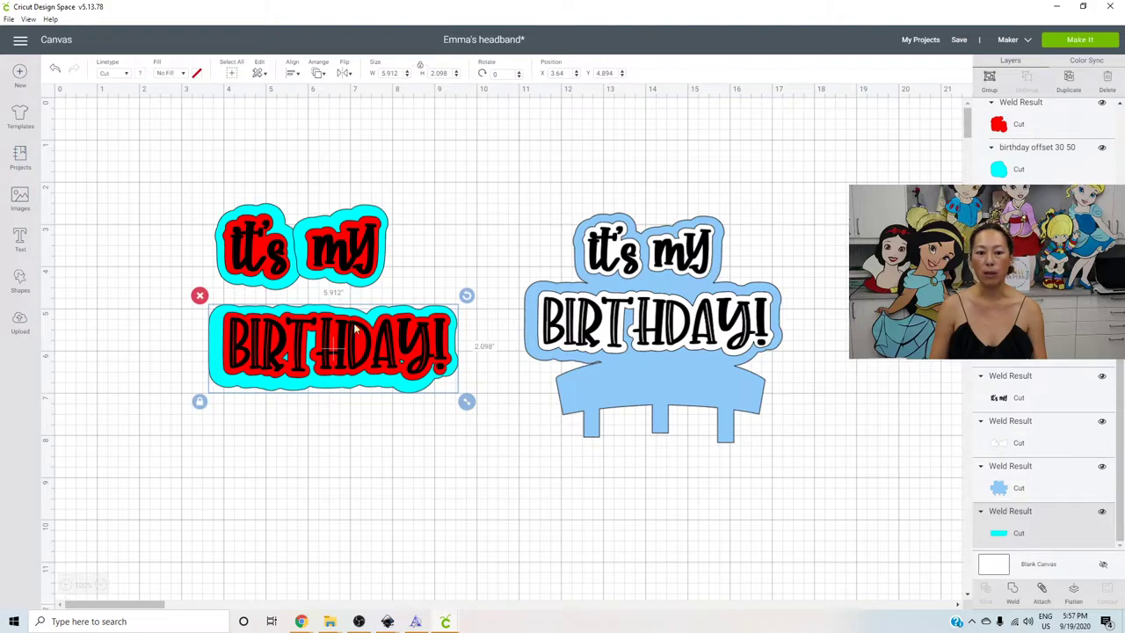
Move BIRTHDAY! up beneath it's my and nudge the it's my group into place
drag(343, 338, 315, 318)
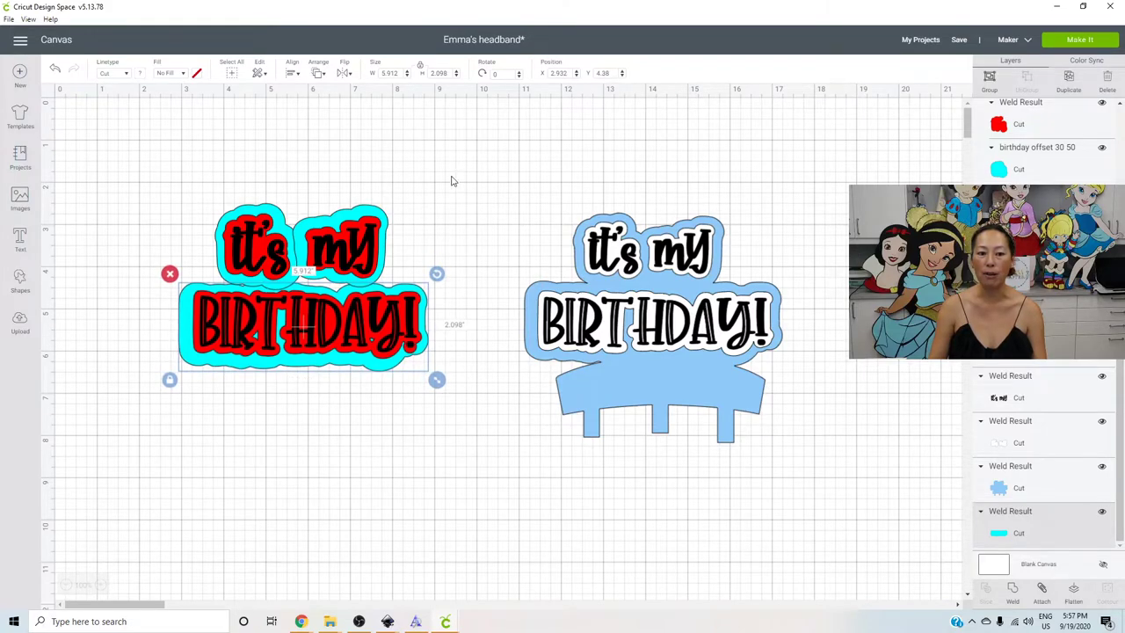
click(362, 203)
drag(351, 222, 348, 250)
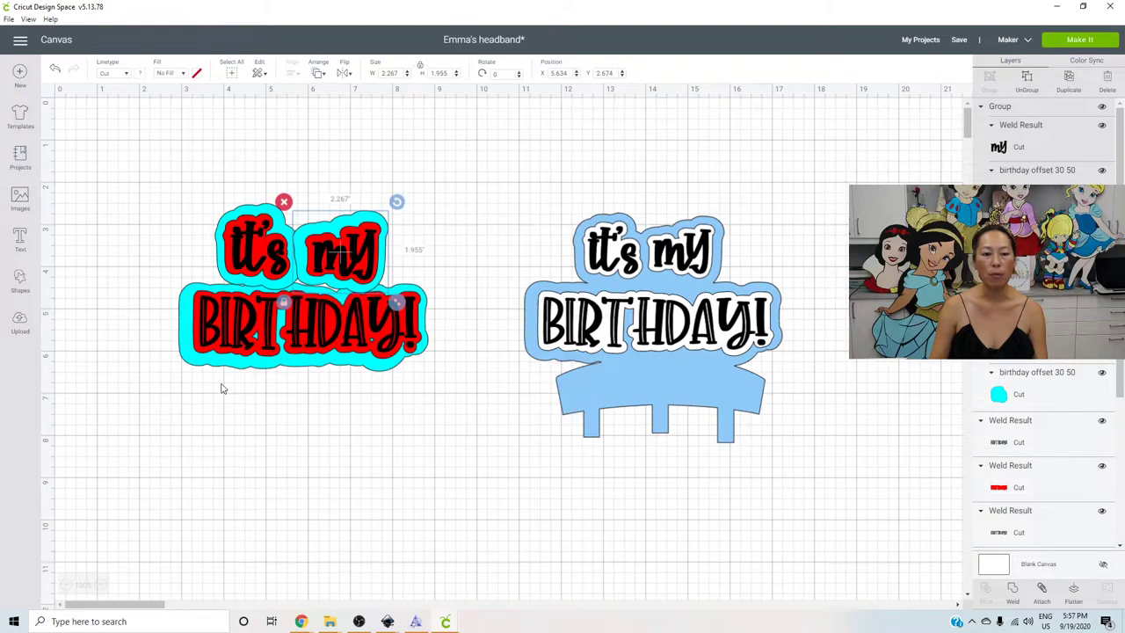
drag(138, 201, 448, 393)
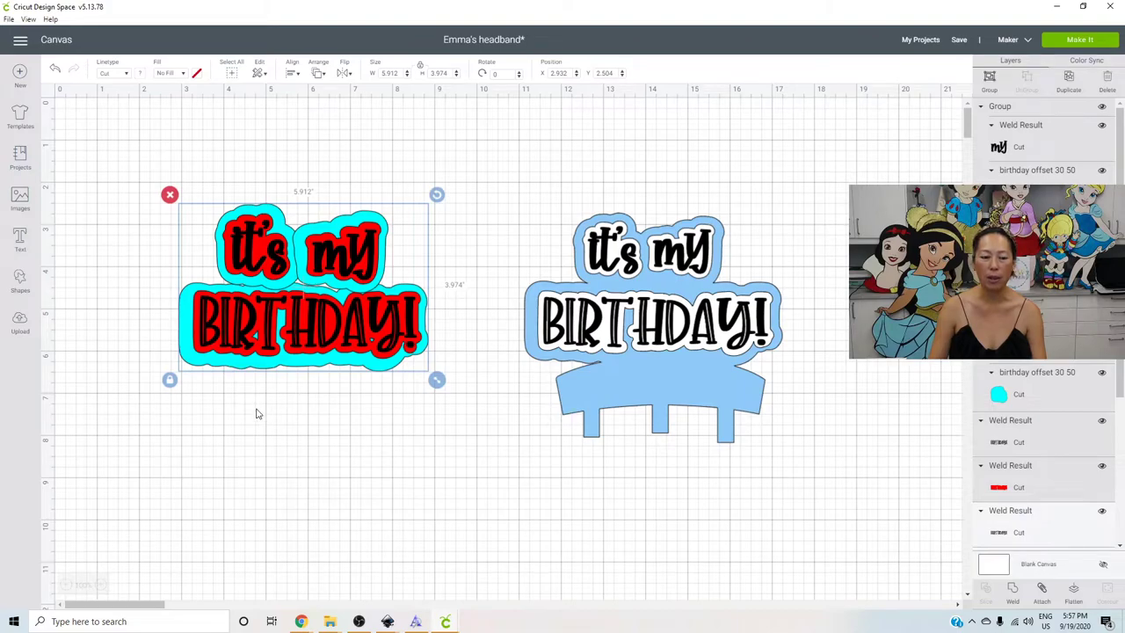
Unlock proportions and stretch BIRTHDAY! taller, about 6.08 in wide overall
drag(138, 328, 425, 383)
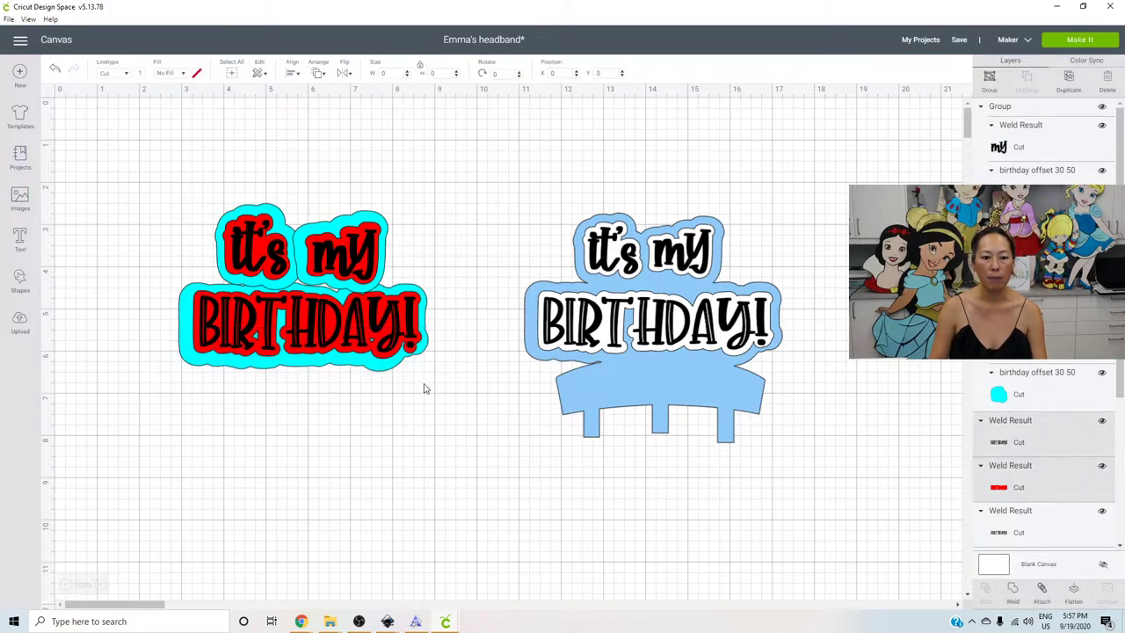
click(171, 380)
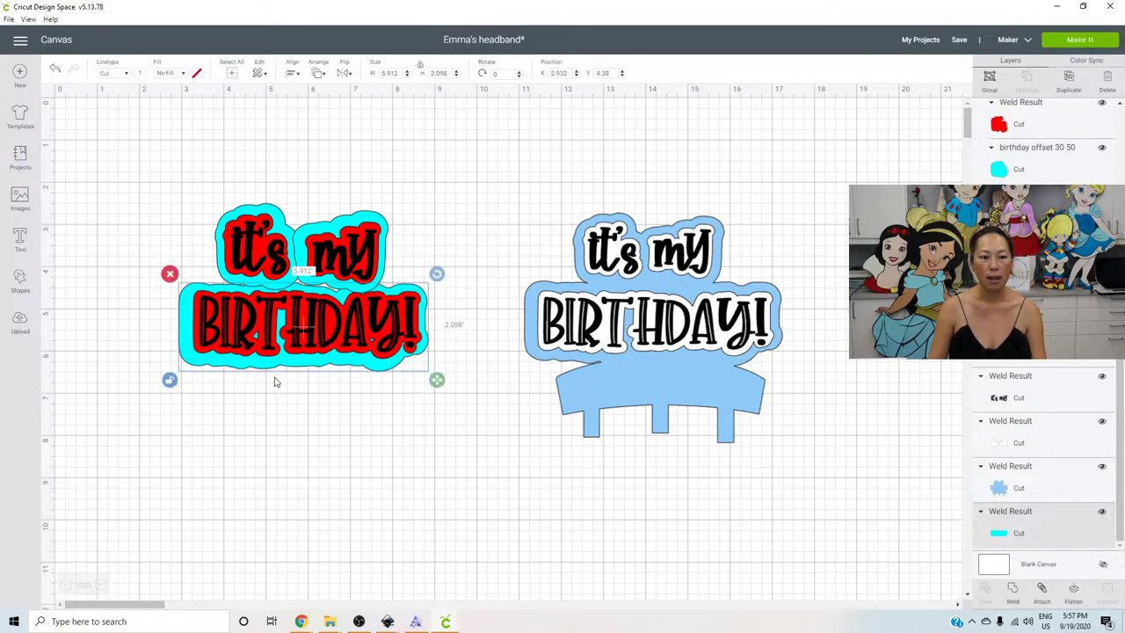
drag(436, 380, 138, 193)
click(454, 442)
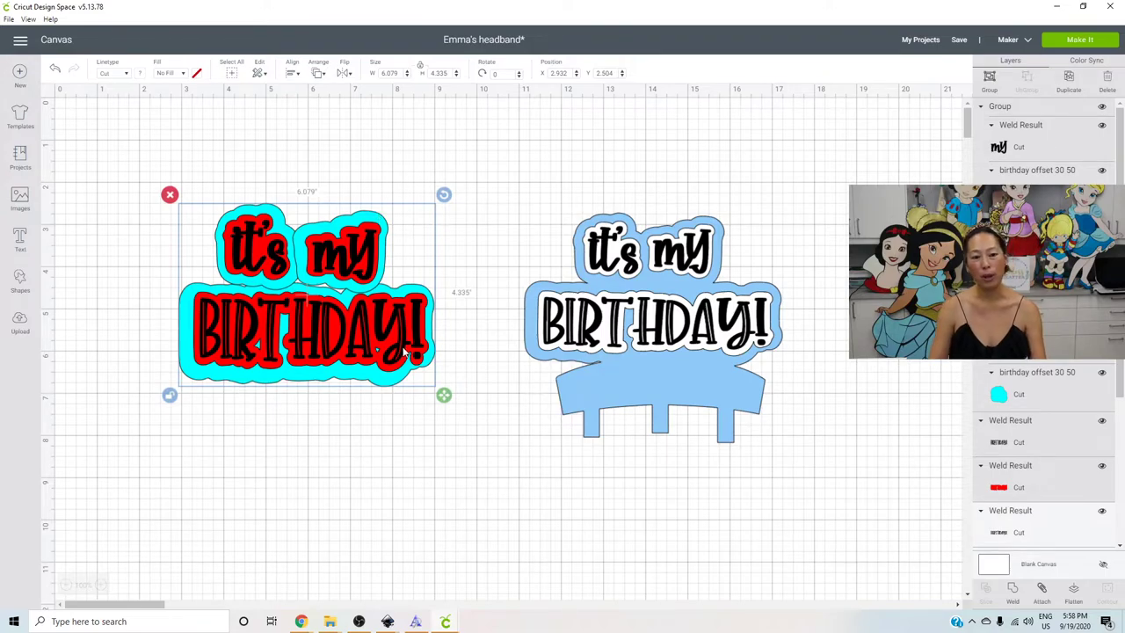
Select the cyan offset layers of it's, my and BIRTHDAY! and weld them into one backing shape
click(385, 457)
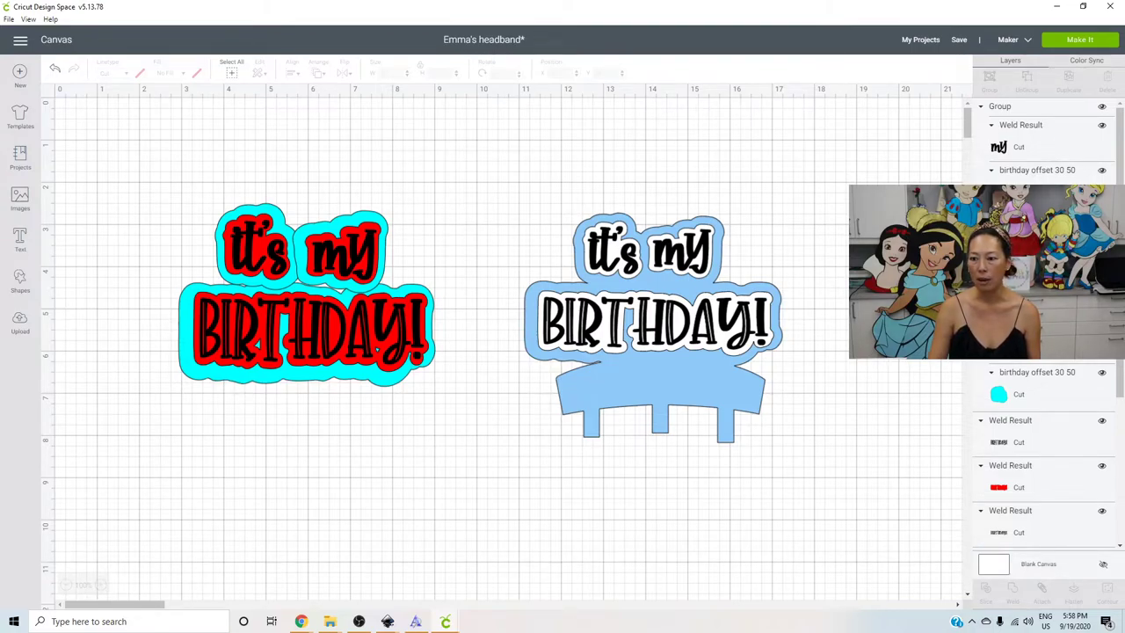
click(339, 254)
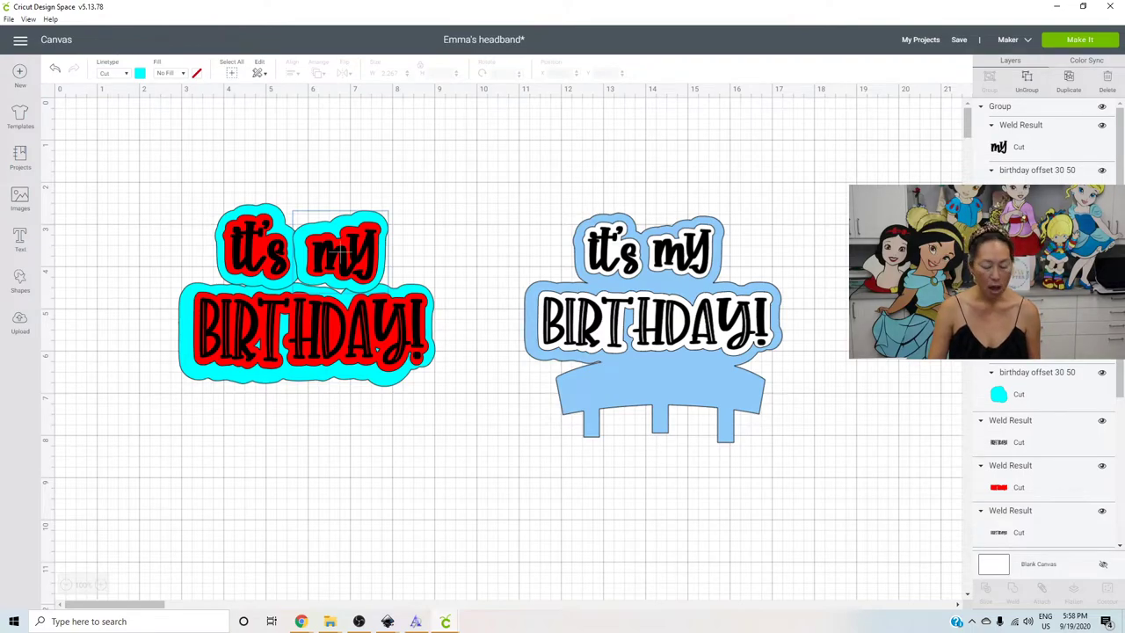
shift+click(1036, 397)
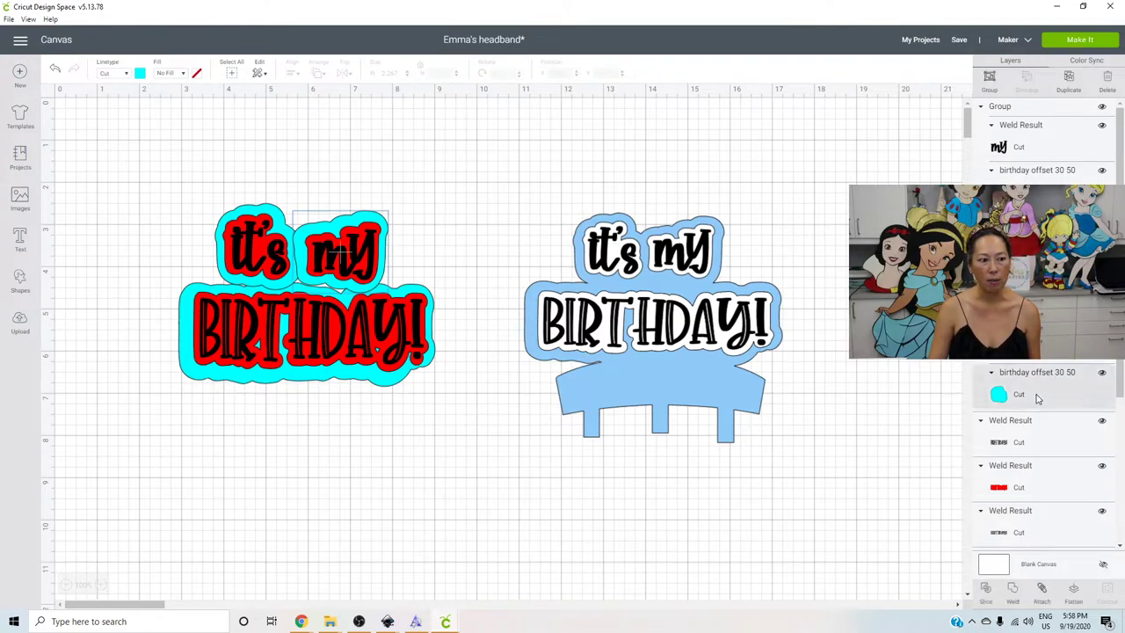
scroll(1045, 393, down, 3)
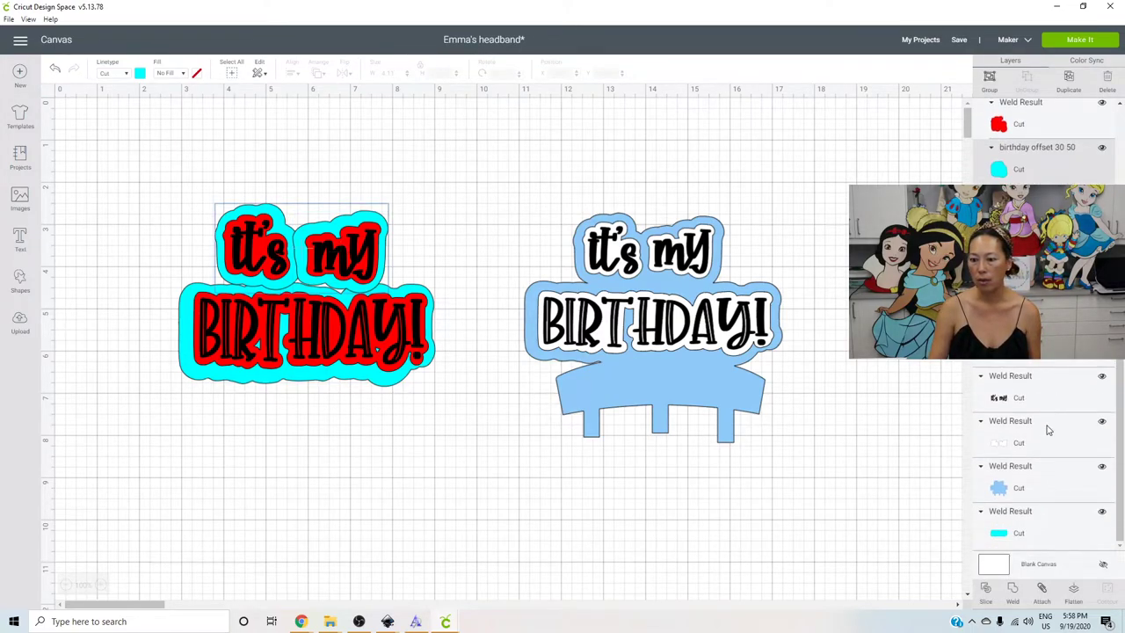
click(1019, 531)
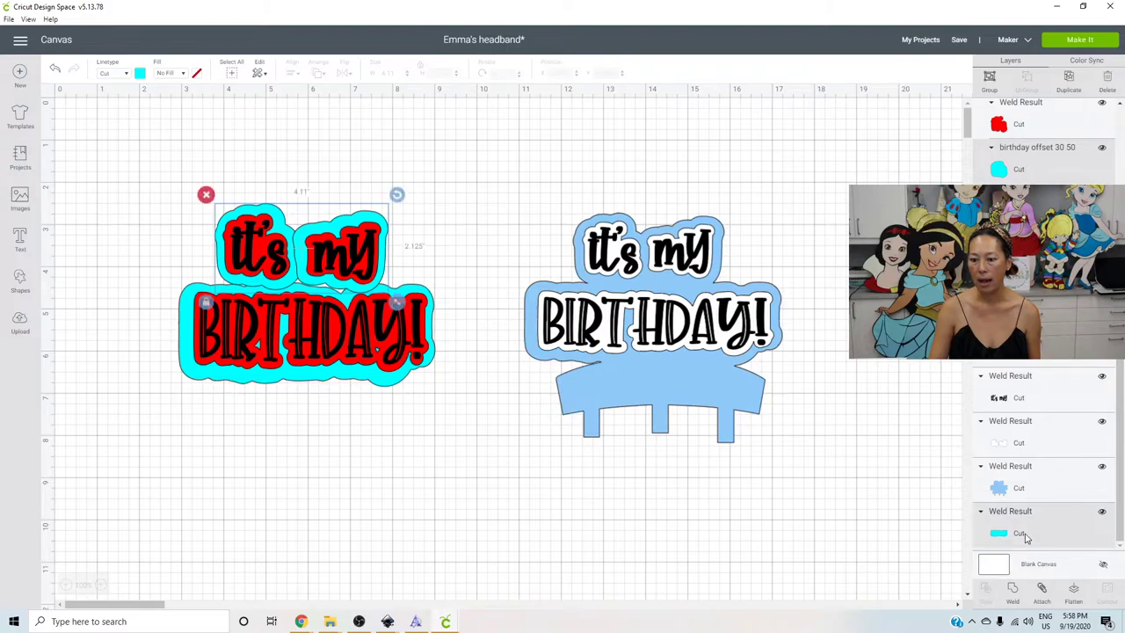
click(1013, 592)
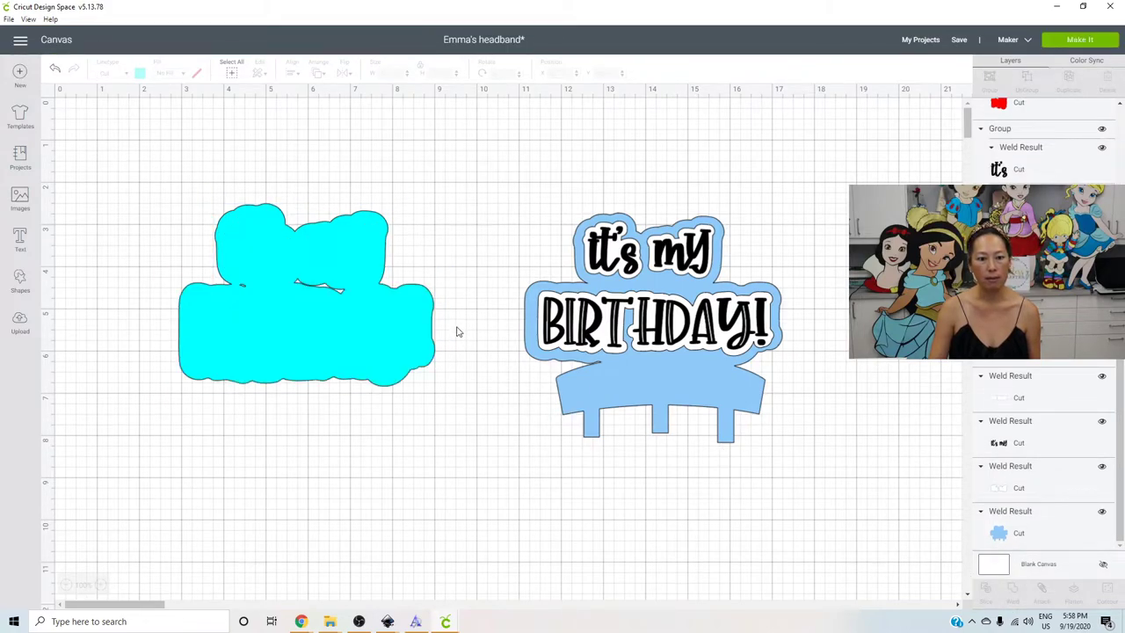
Hide all inner contours of the welded cyan shape and send it to the back
click(313, 290)
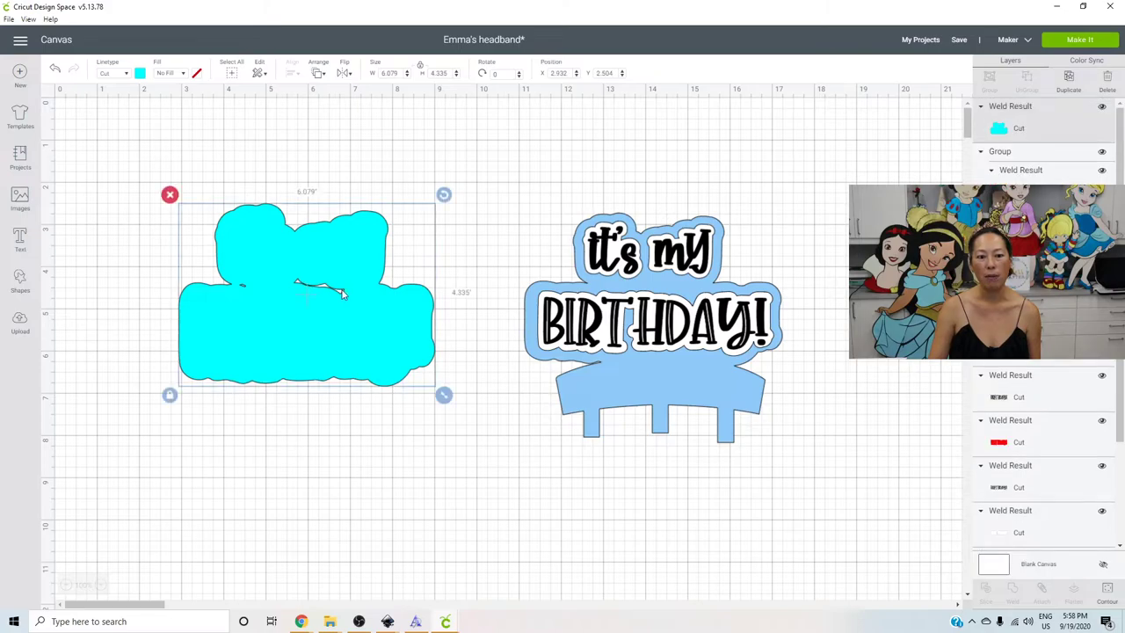
click(1104, 591)
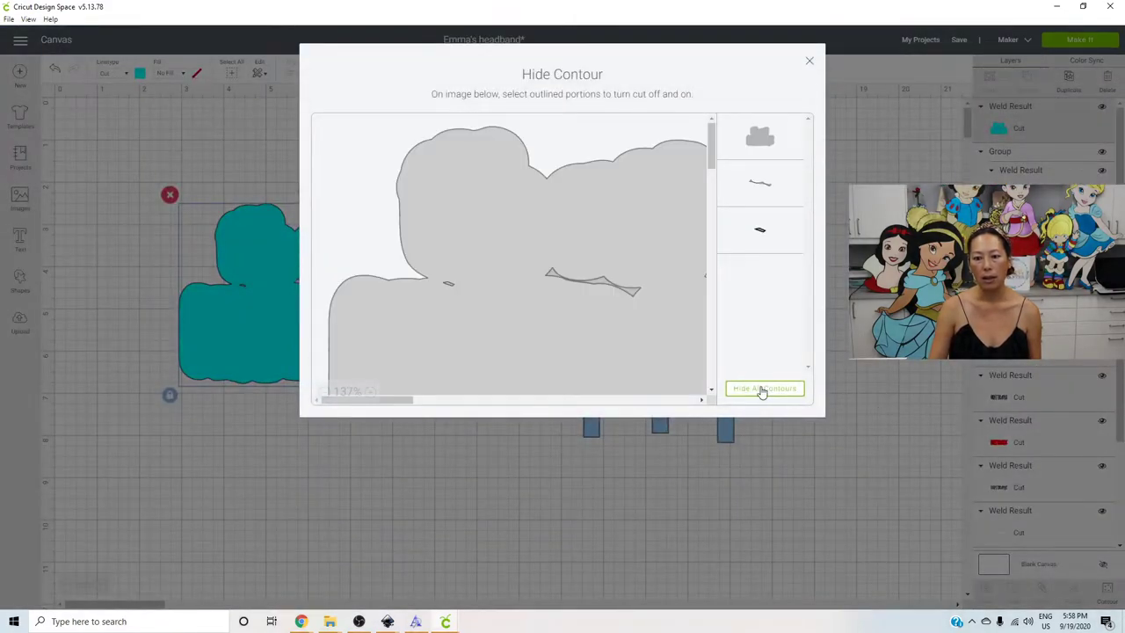
click(762, 390)
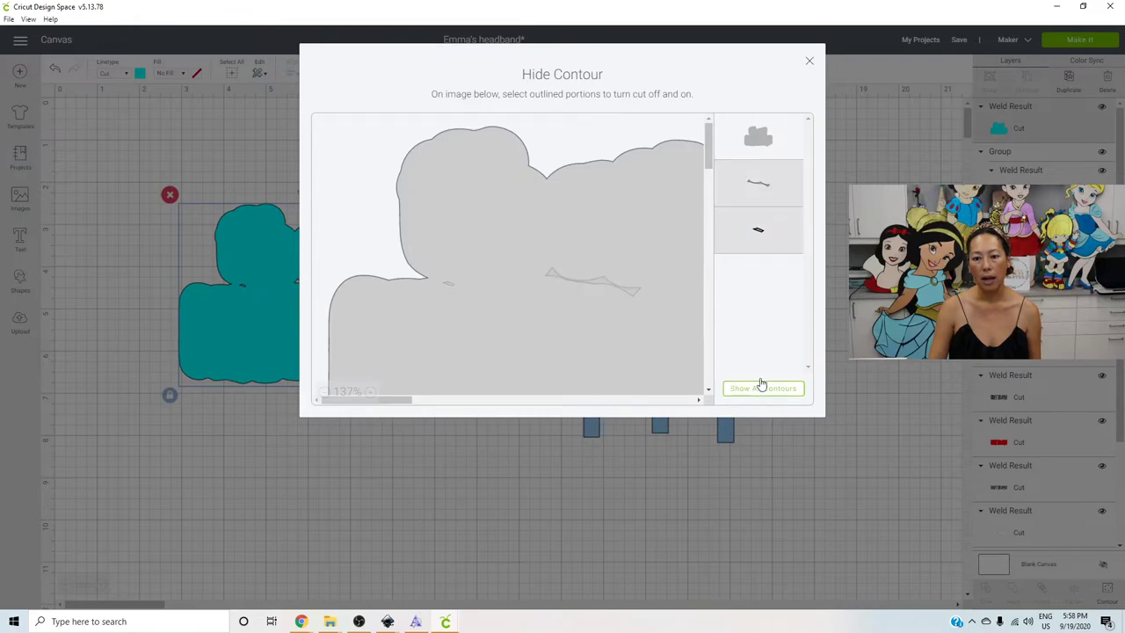
click(810, 63)
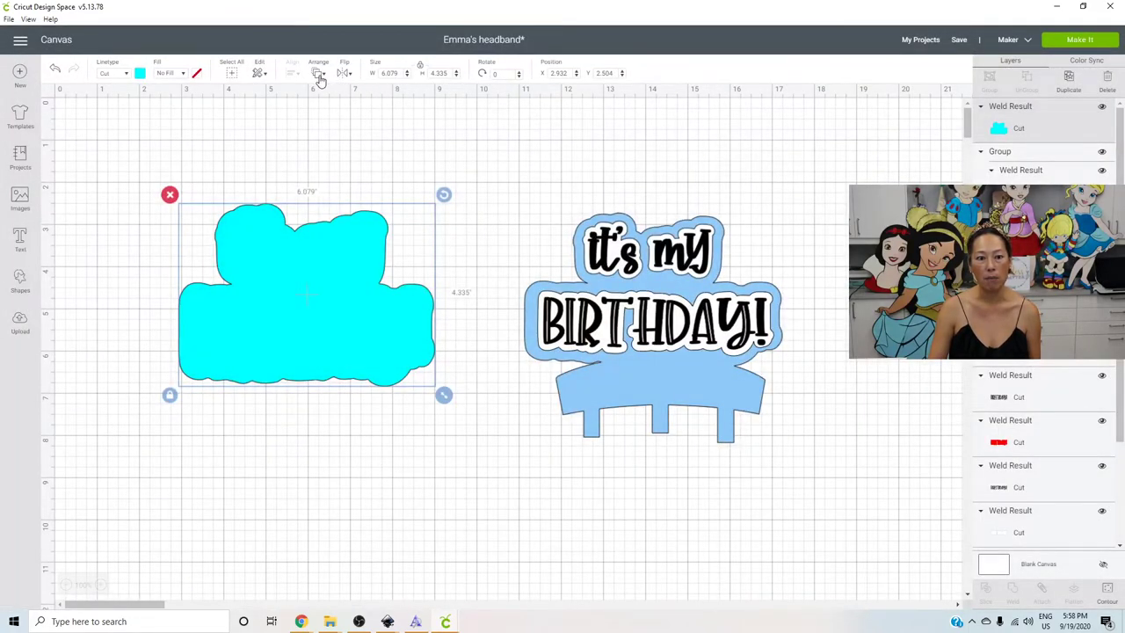
click(319, 76)
click(338, 101)
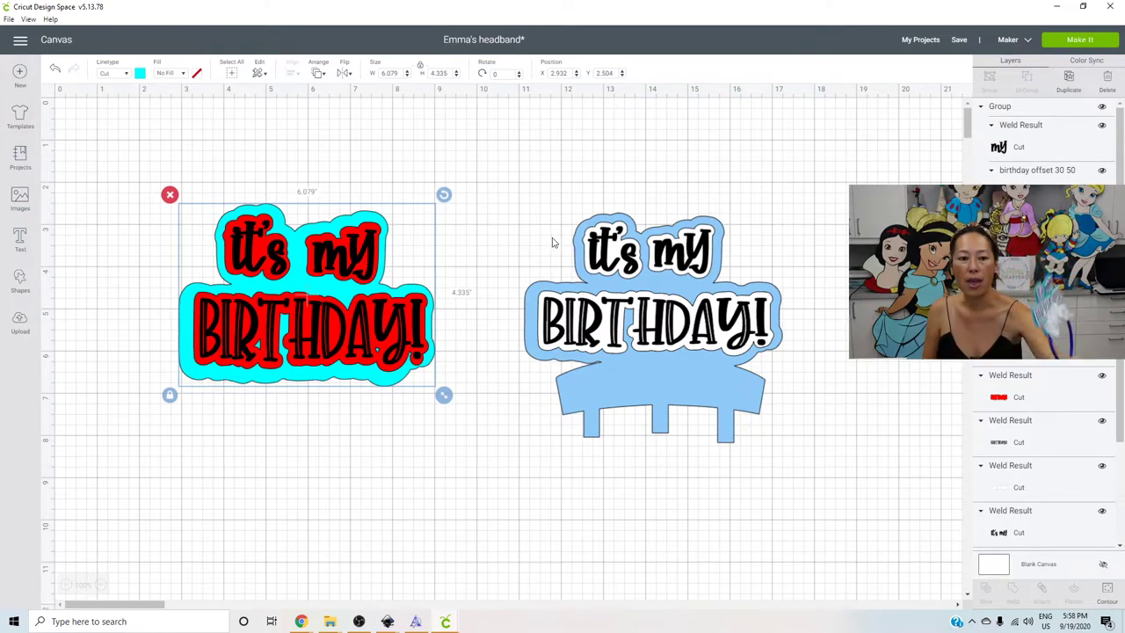
Change the red BIRTHDAY outline layer's colour to white
click(342, 252)
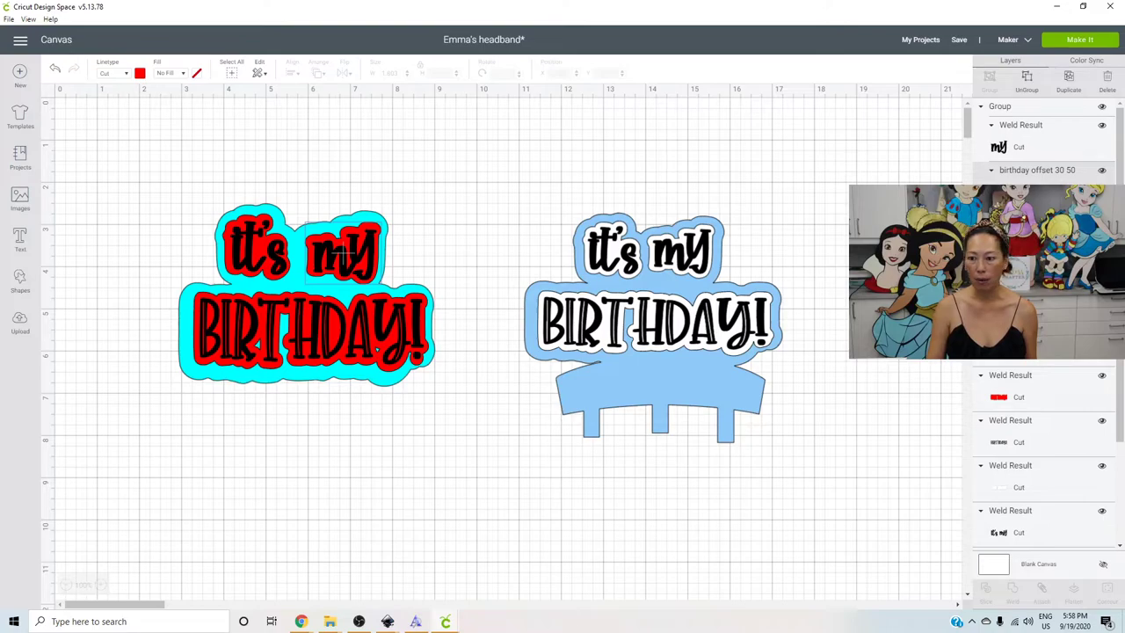
shift+click(1019, 369)
click(1020, 387)
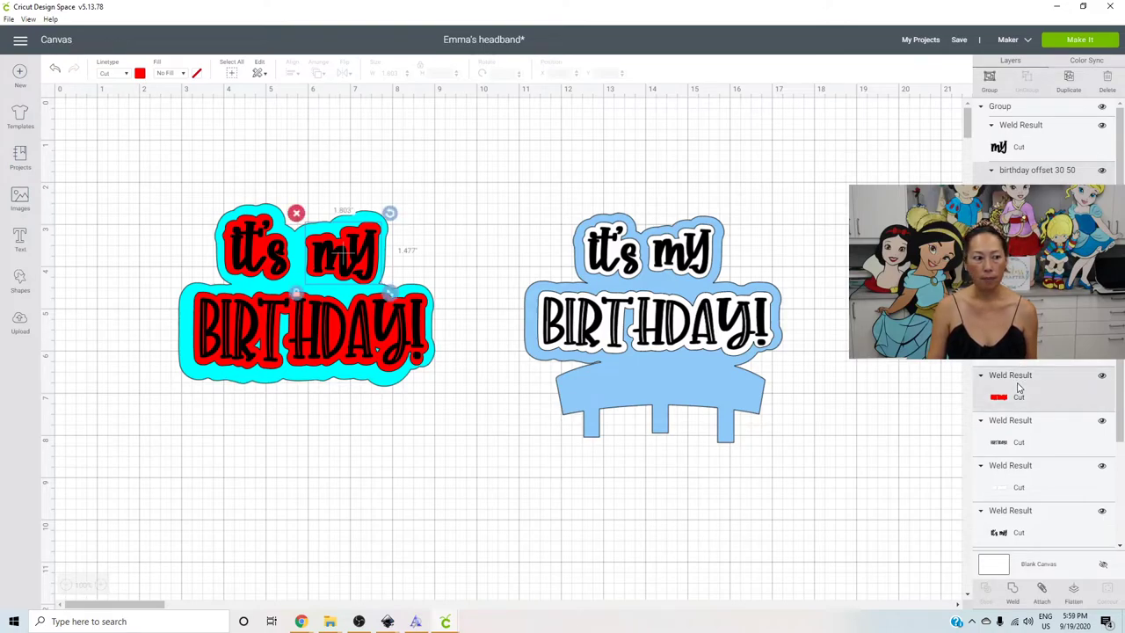
click(141, 74)
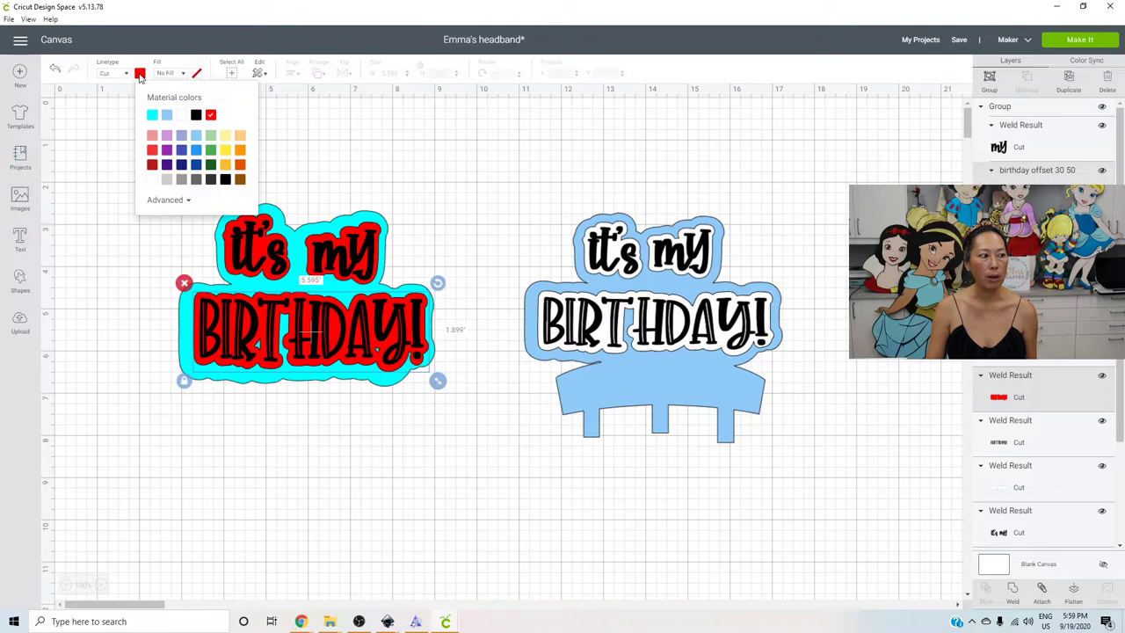
click(181, 116)
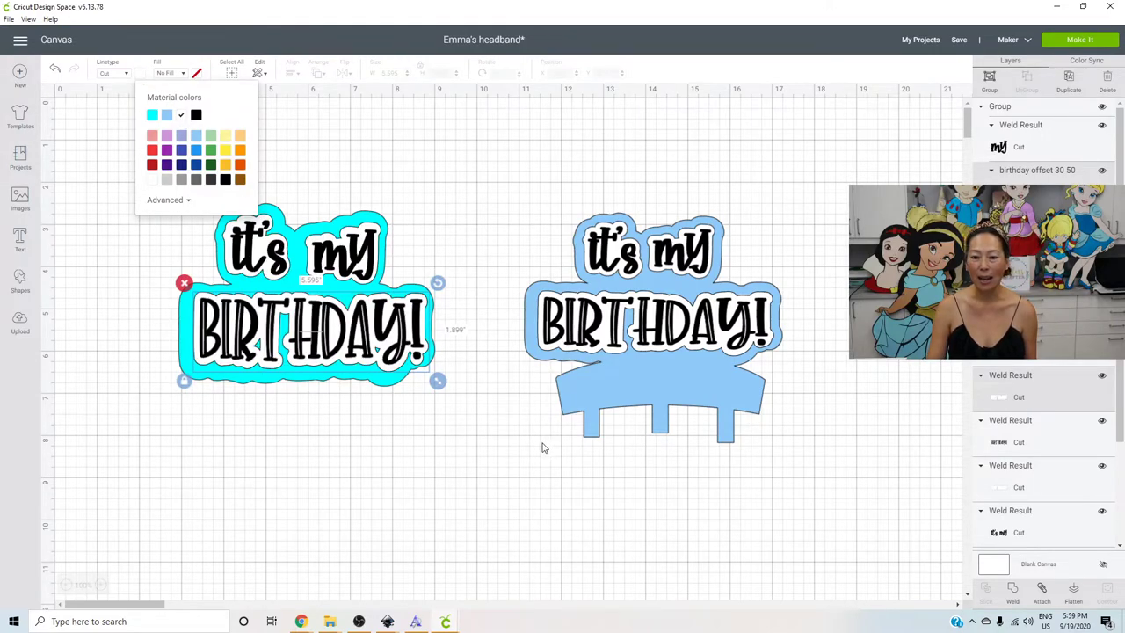
click(466, 441)
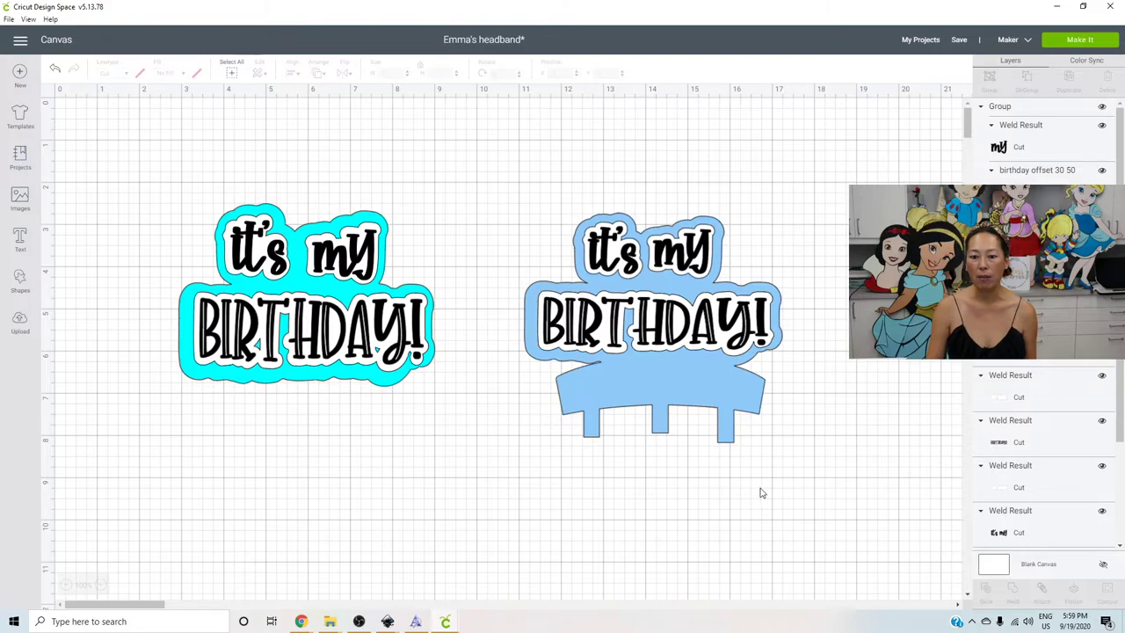
drag(790, 483, 687, 466)
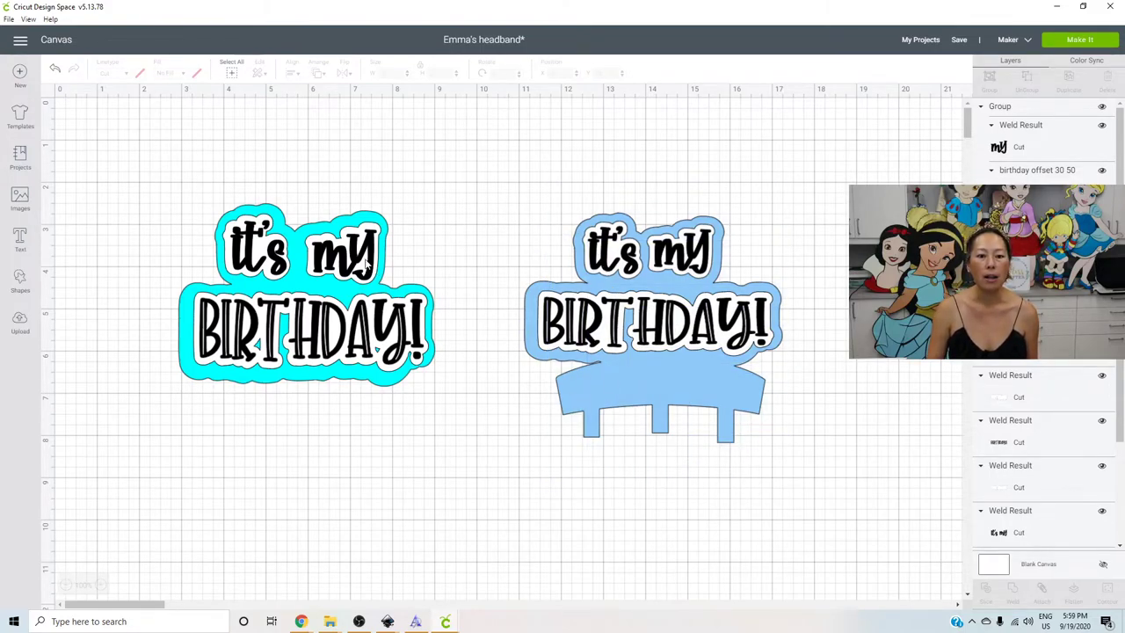
Recolour the black 'it's my BIRTHDAY!' lettering to blue
click(1035, 148)
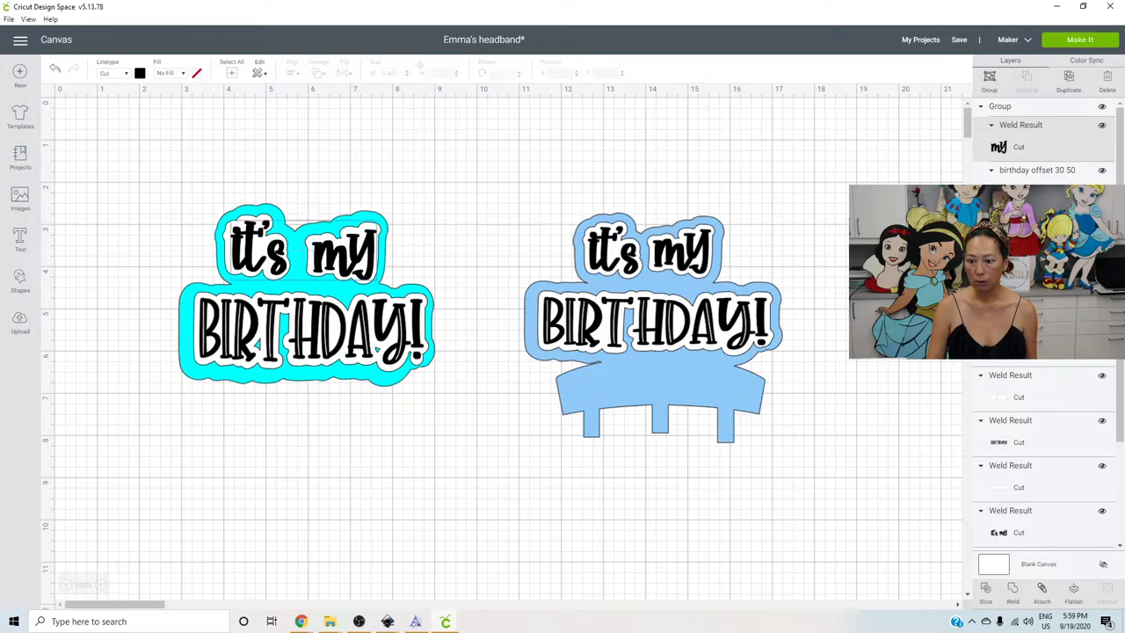
click(264, 251)
click(308, 329)
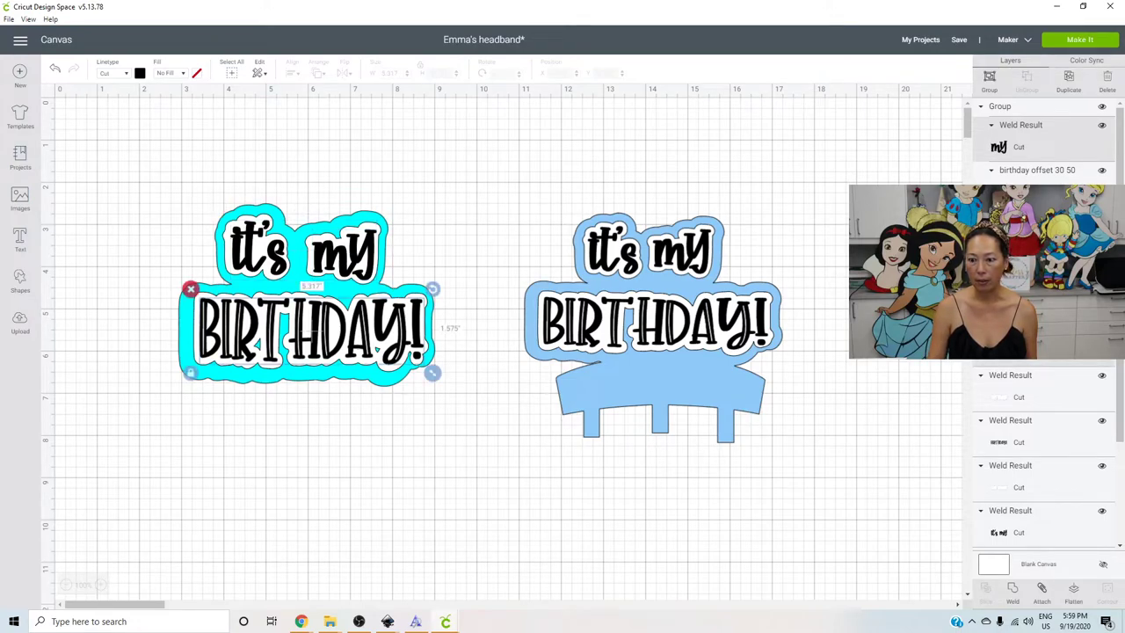
click(140, 74)
click(180, 151)
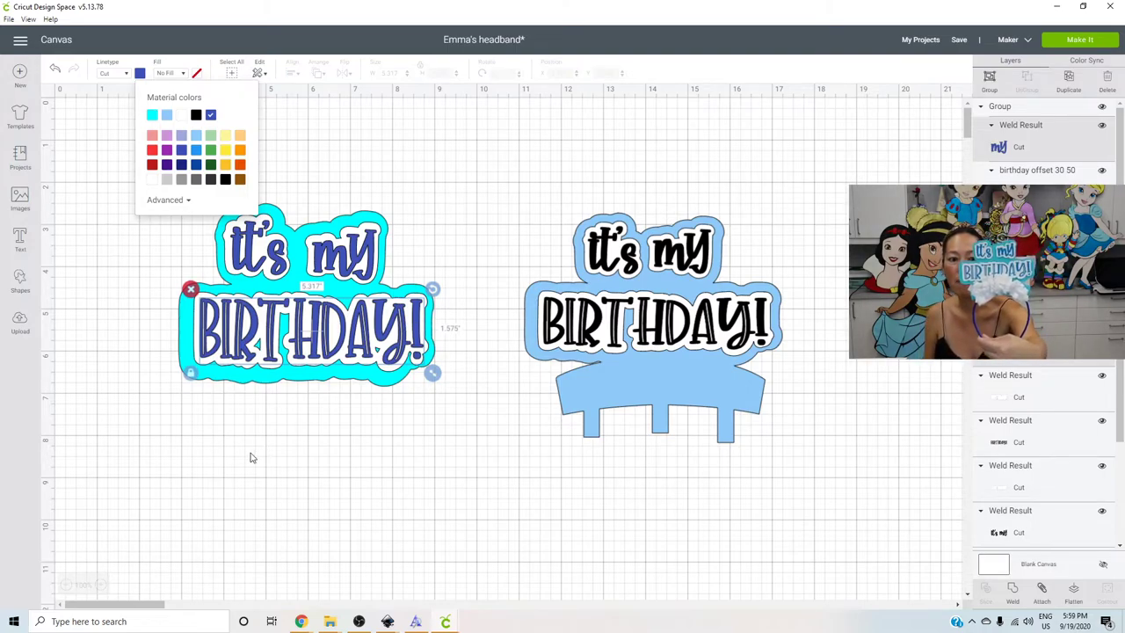
click(515, 431)
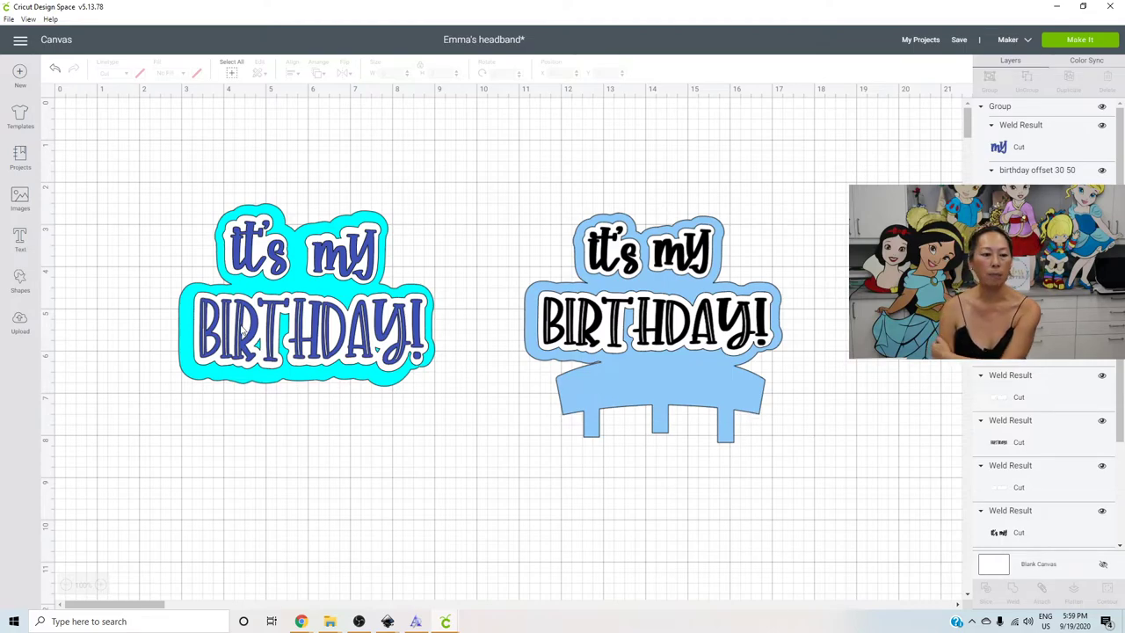
Search the image library for 'banner'
click(27, 202)
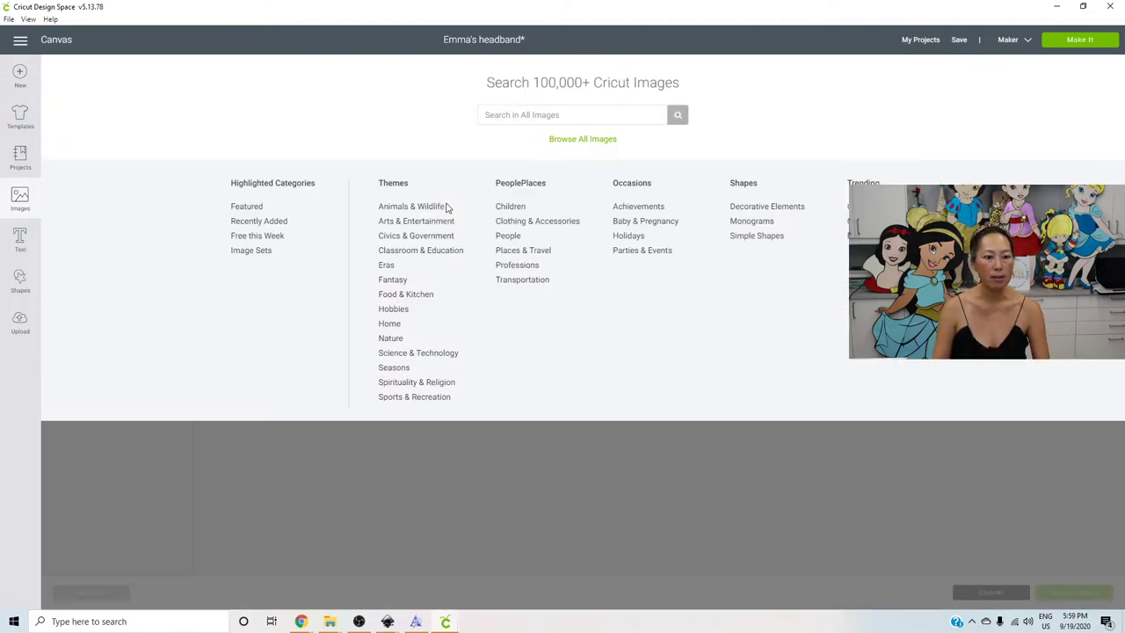
click(558, 116)
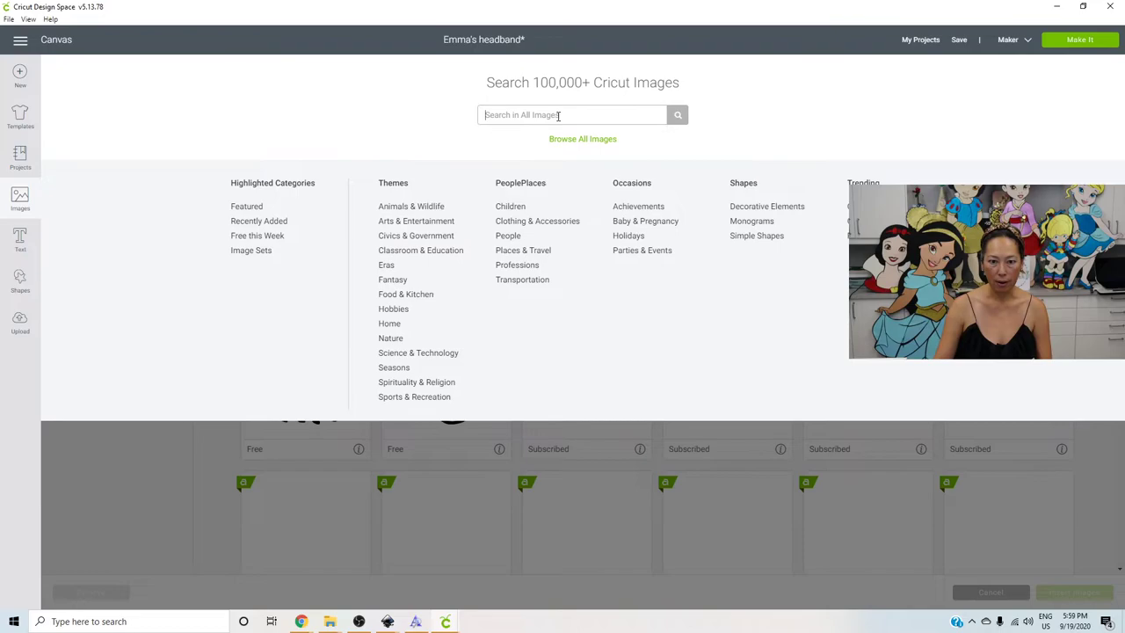
text(banner)
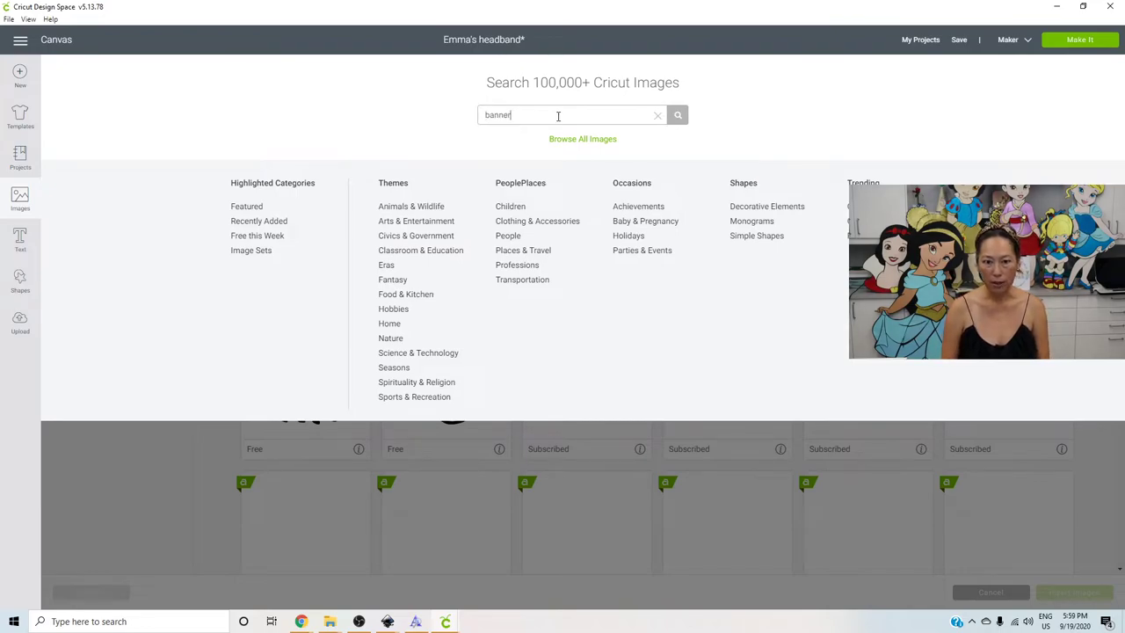
key(Return)
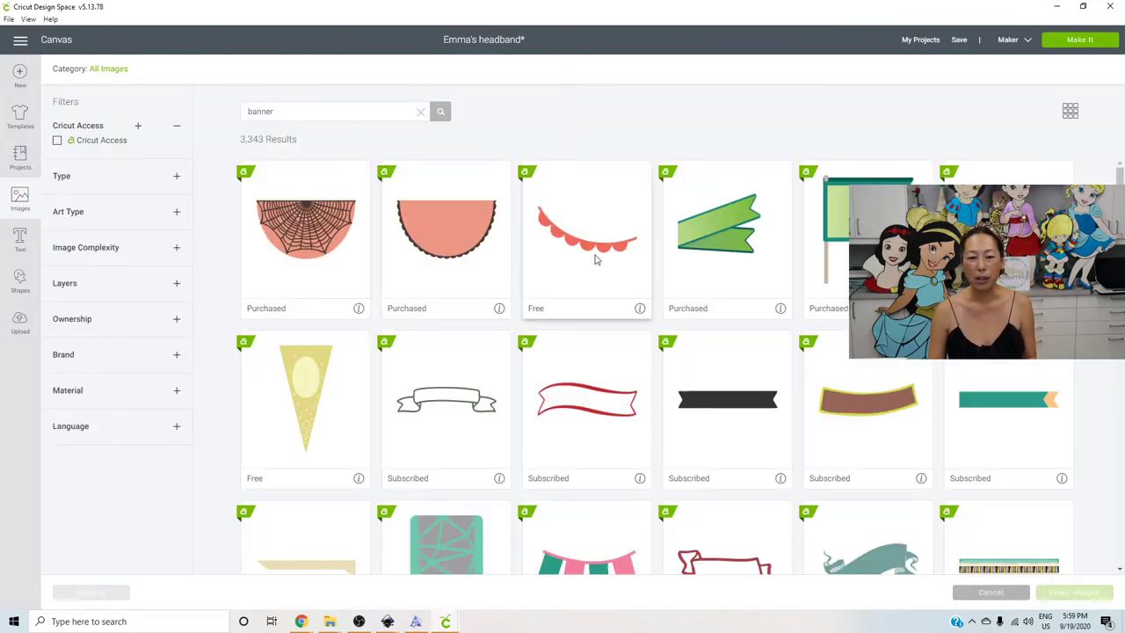
Scroll the banner results and select the free cream ribbon banner
scroll(735, 373, down, 2)
scroll(735, 373, down, 3)
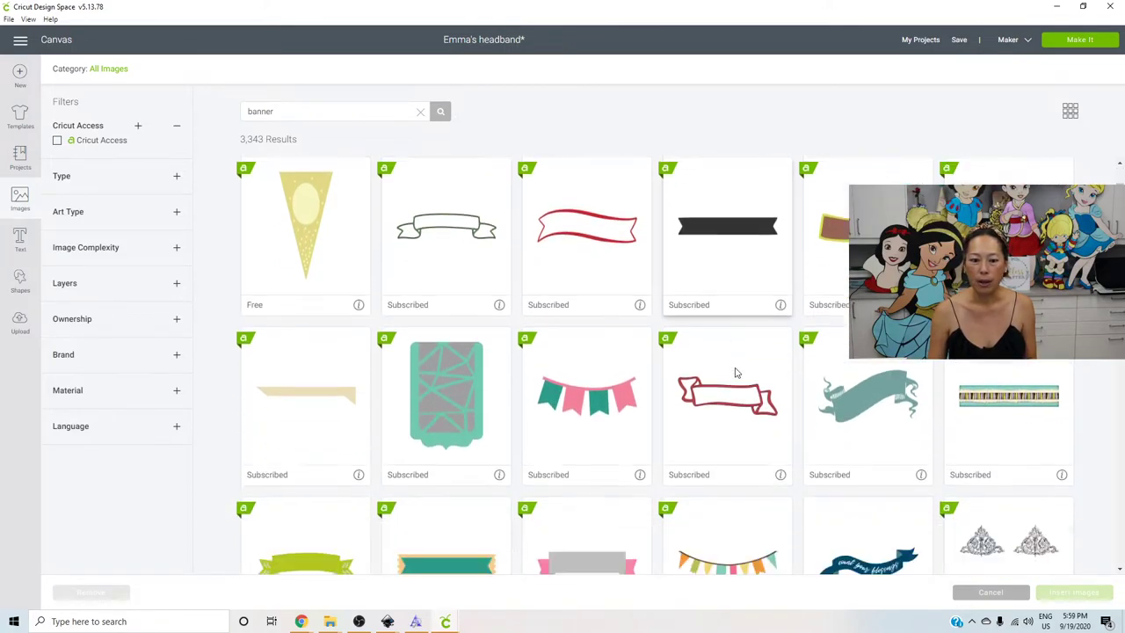
scroll(736, 371, down, 1)
scroll(736, 371, down, 3)
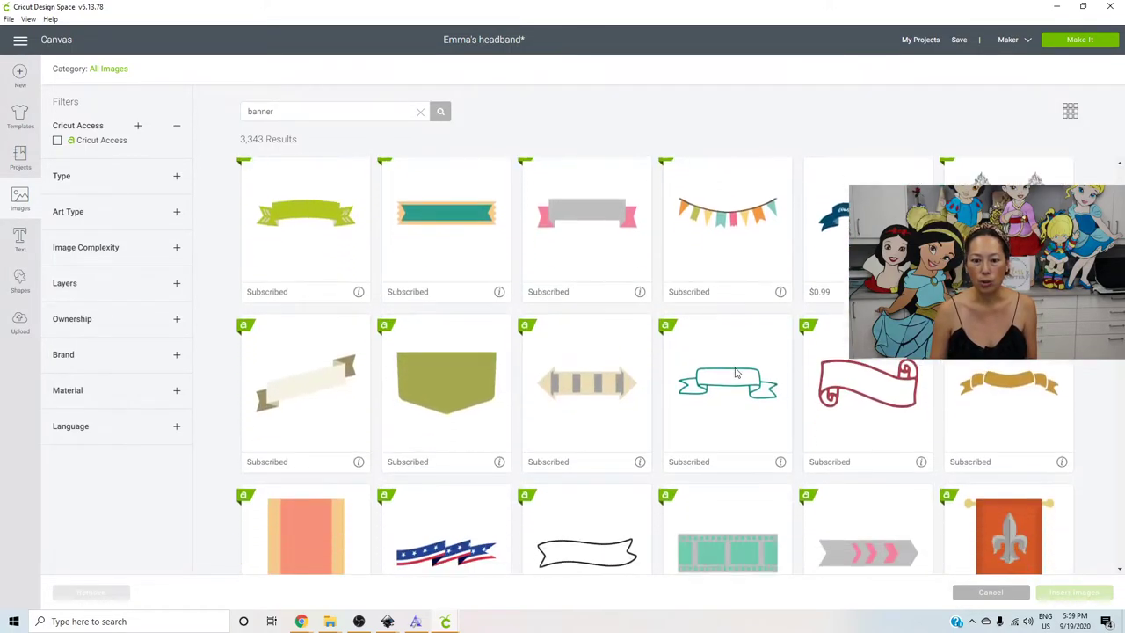
scroll(736, 372, down, 4)
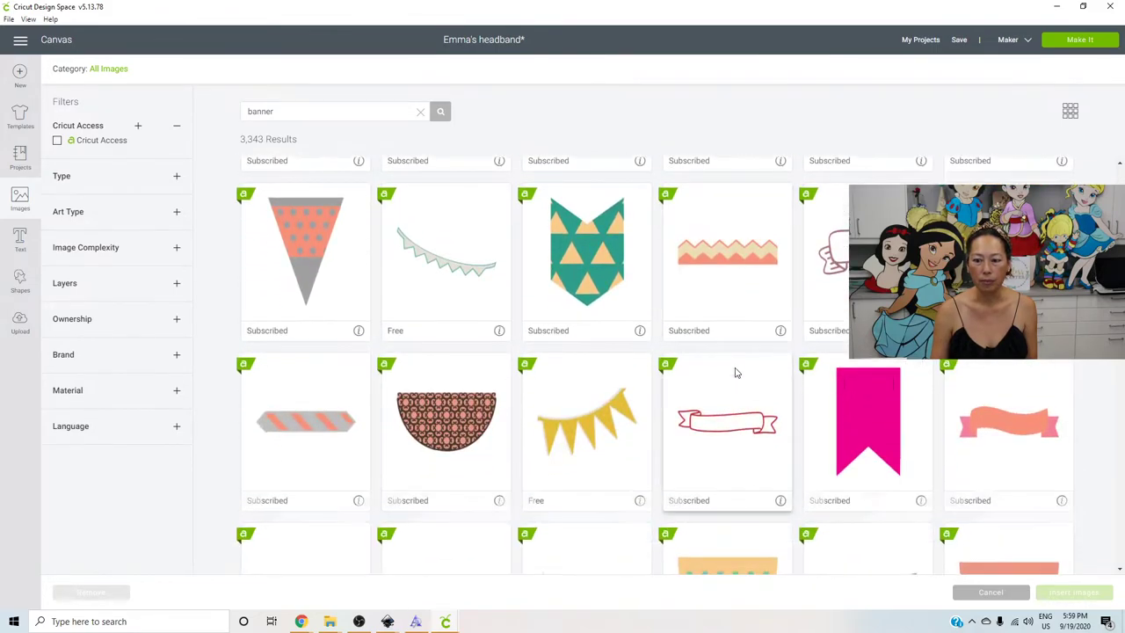
scroll(736, 371, down, 3)
scroll(735, 372, down, 1)
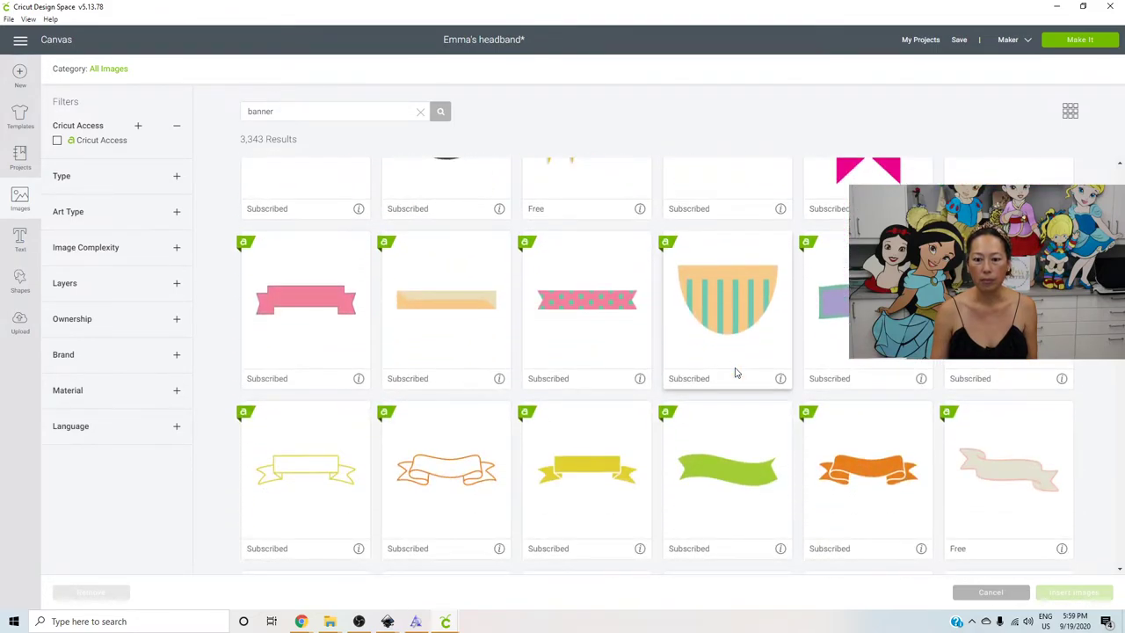
scroll(735, 371, down, 3)
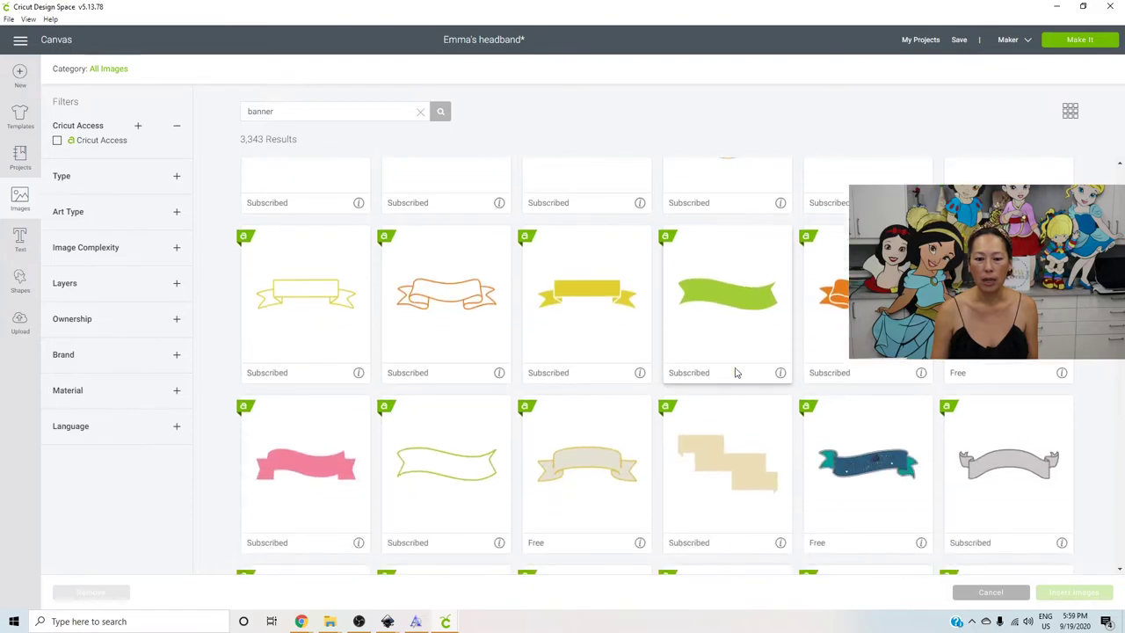
click(572, 465)
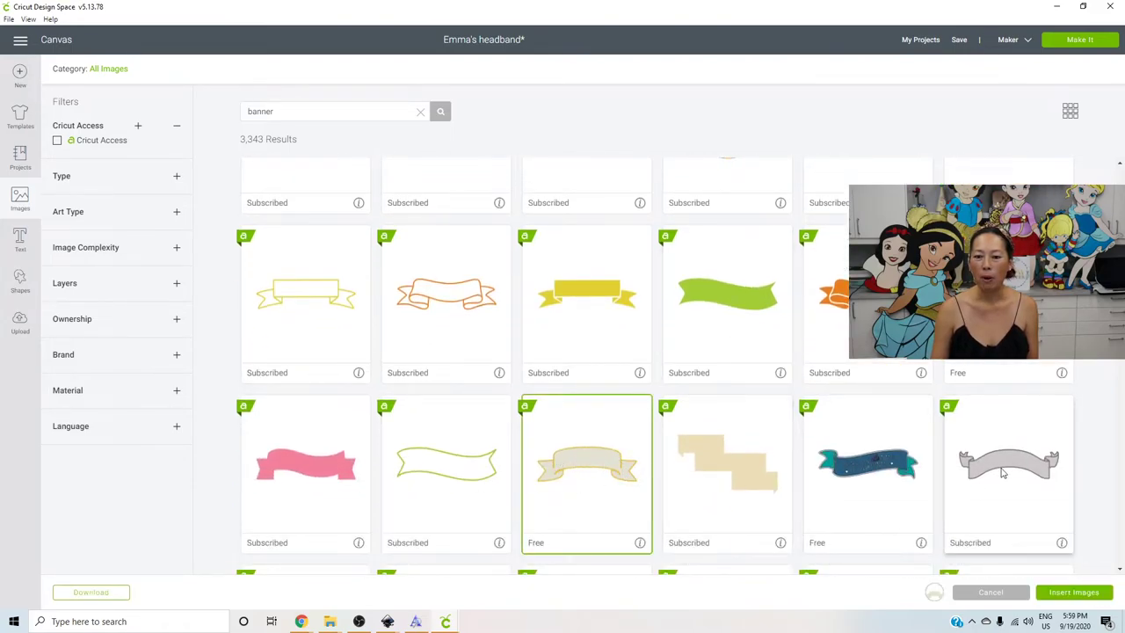
click(606, 474)
click(579, 481)
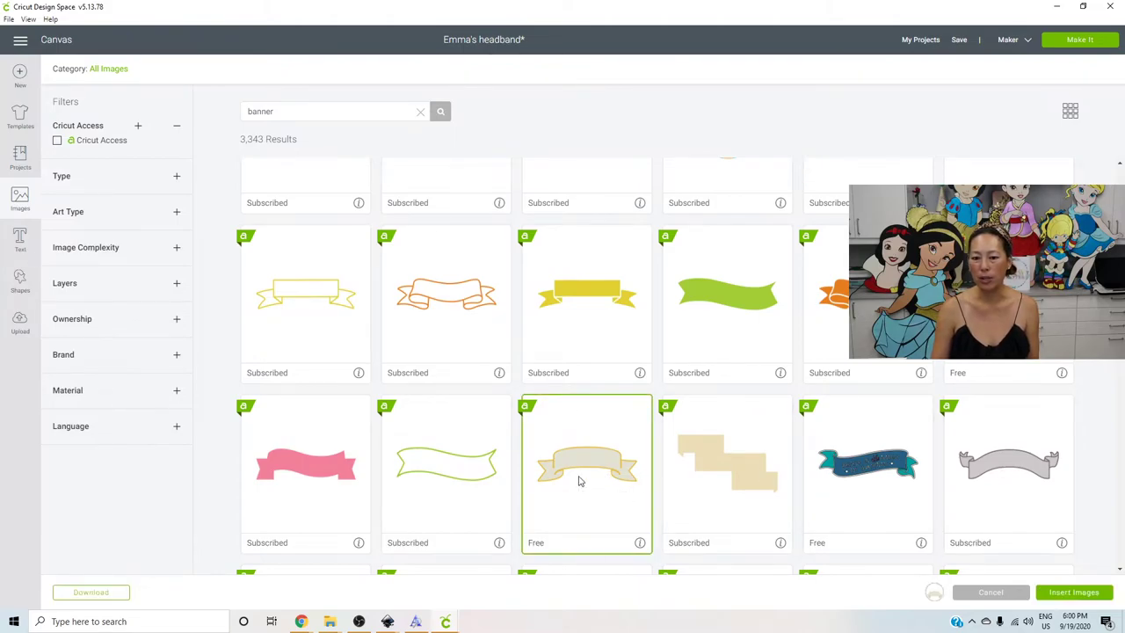
Insert the ribbon banner below the left topper and weld it into one solid gold shape
click(1091, 597)
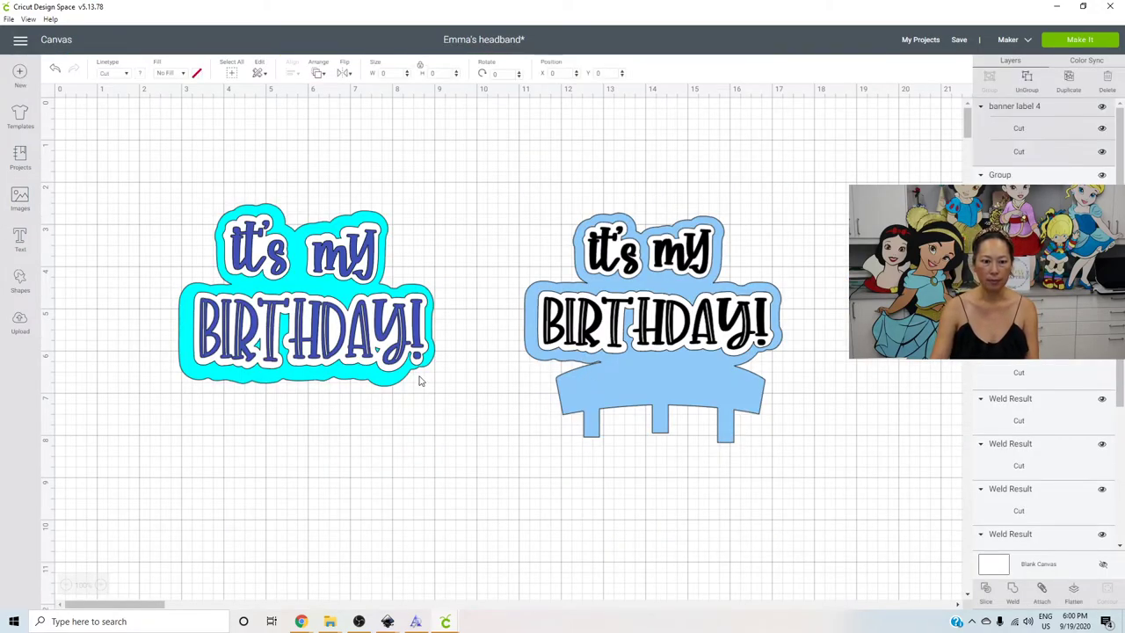
drag(392, 255, 443, 468)
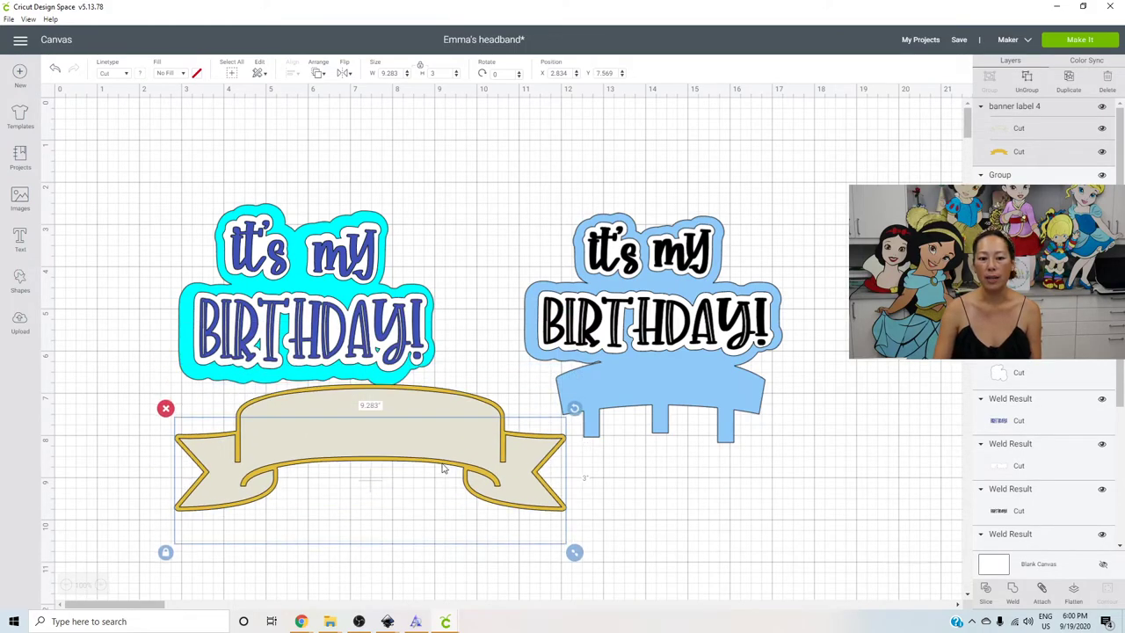
click(1014, 592)
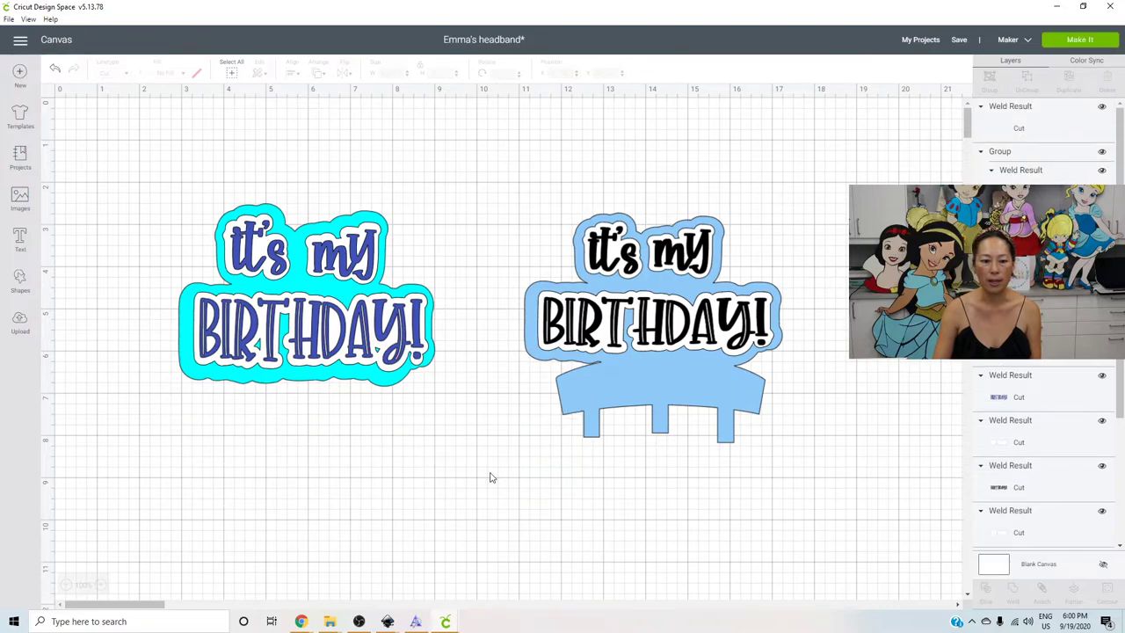
drag(384, 477, 352, 477)
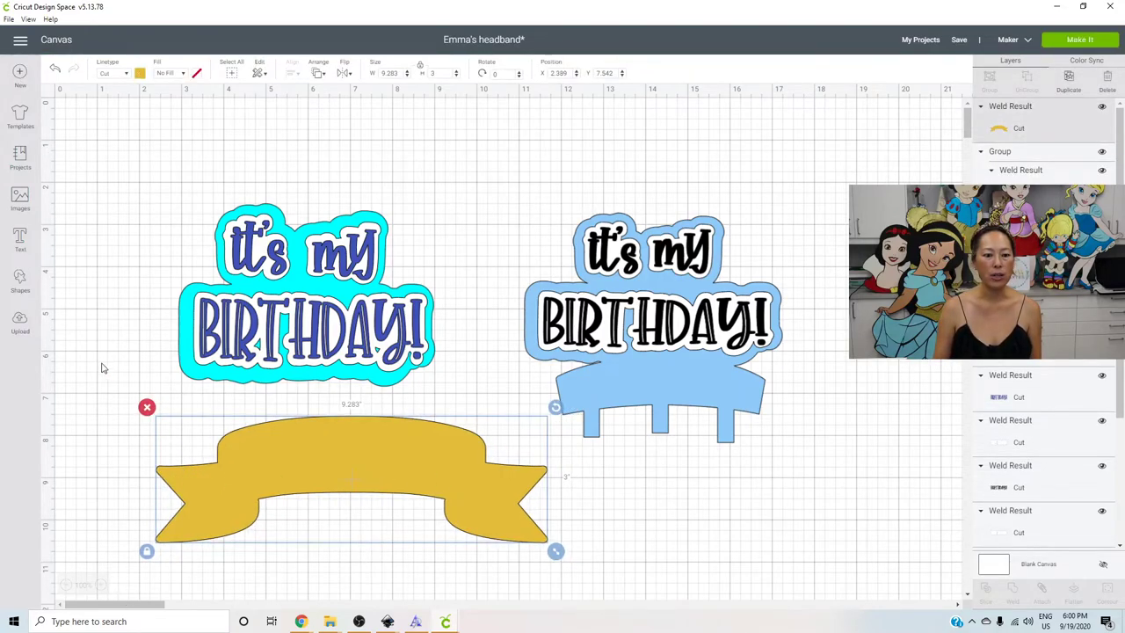
Add a square and drag it over the yellow banner's left end
click(21, 279)
click(162, 392)
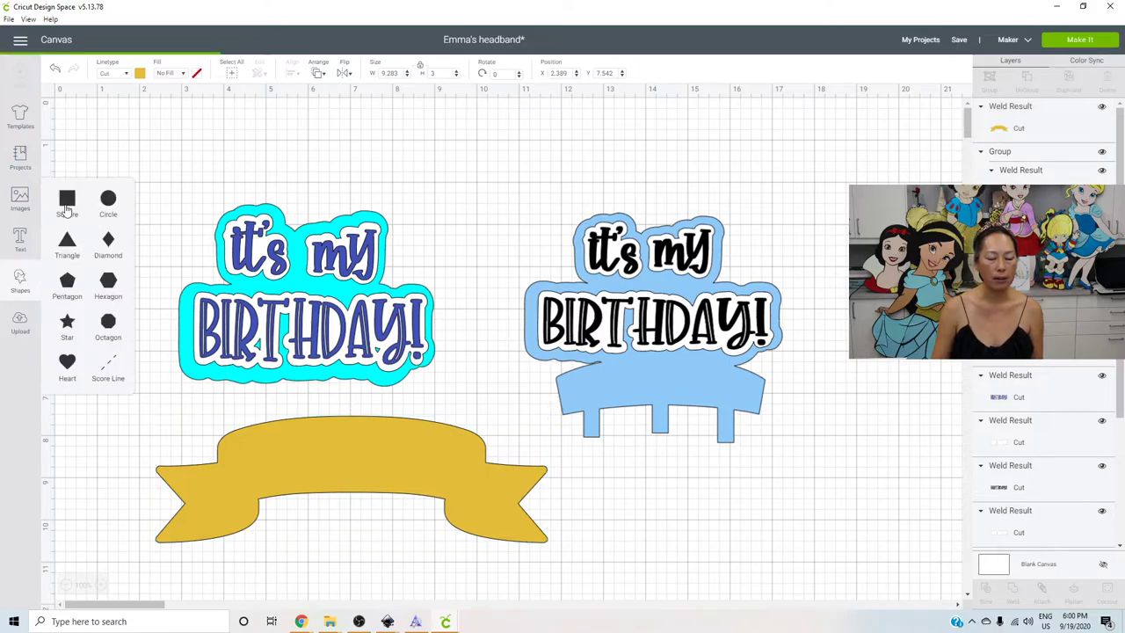
click(211, 483)
click(66, 201)
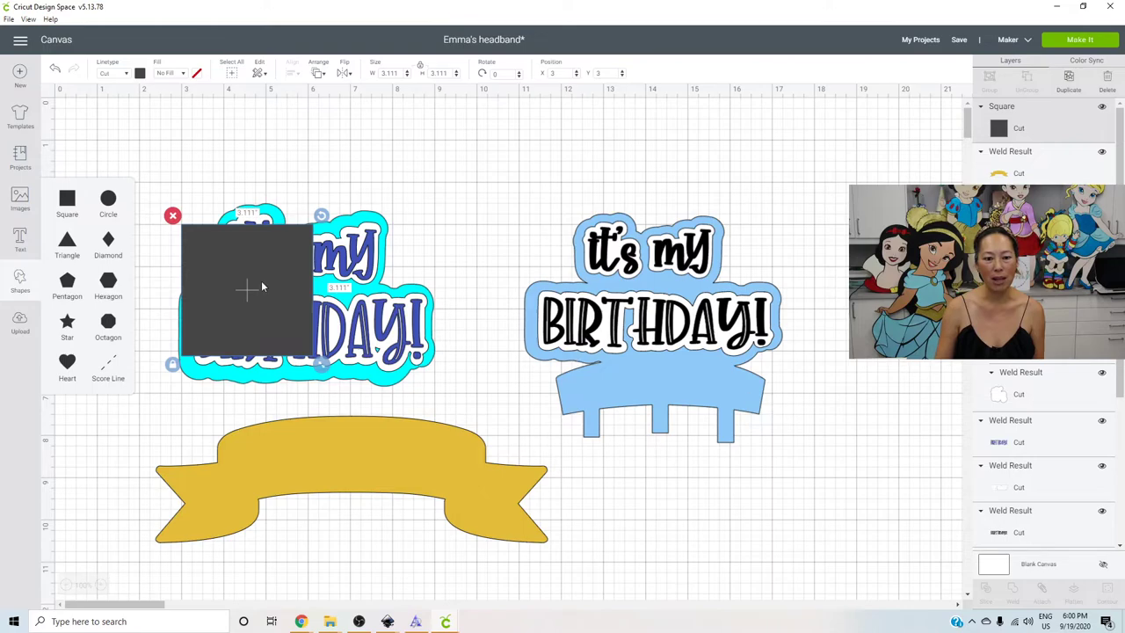
drag(262, 287, 147, 554)
Rotate the square to about 307° and align it over the banner's left tail
drag(251, 448, 211, 419)
drag(210, 507, 204, 519)
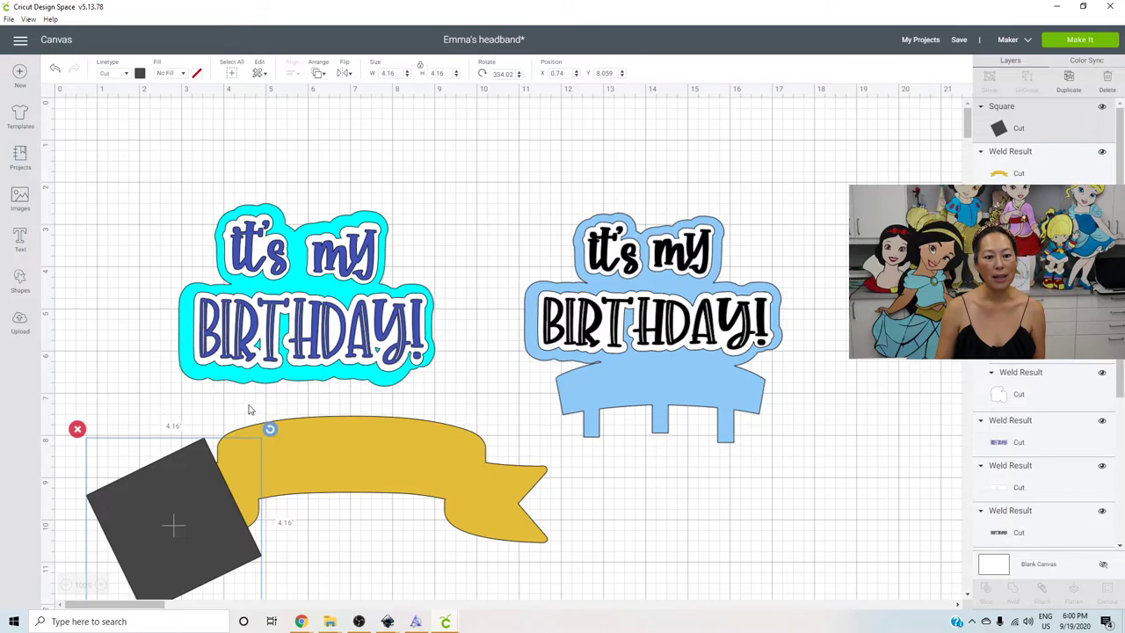
drag(215, 402, 186, 396)
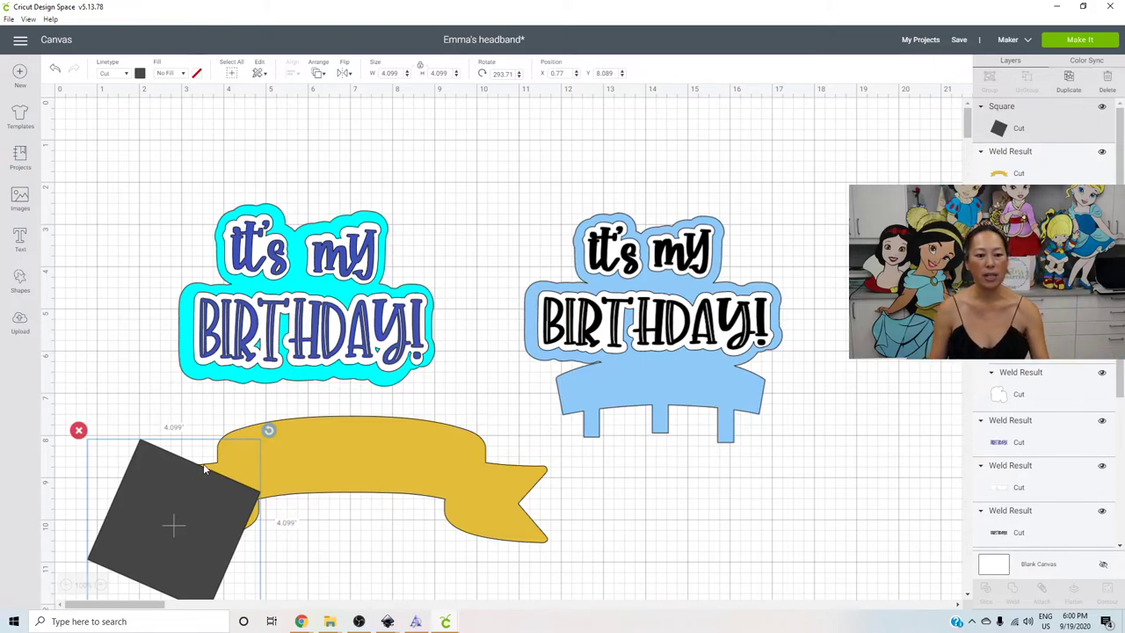
drag(205, 477, 212, 486)
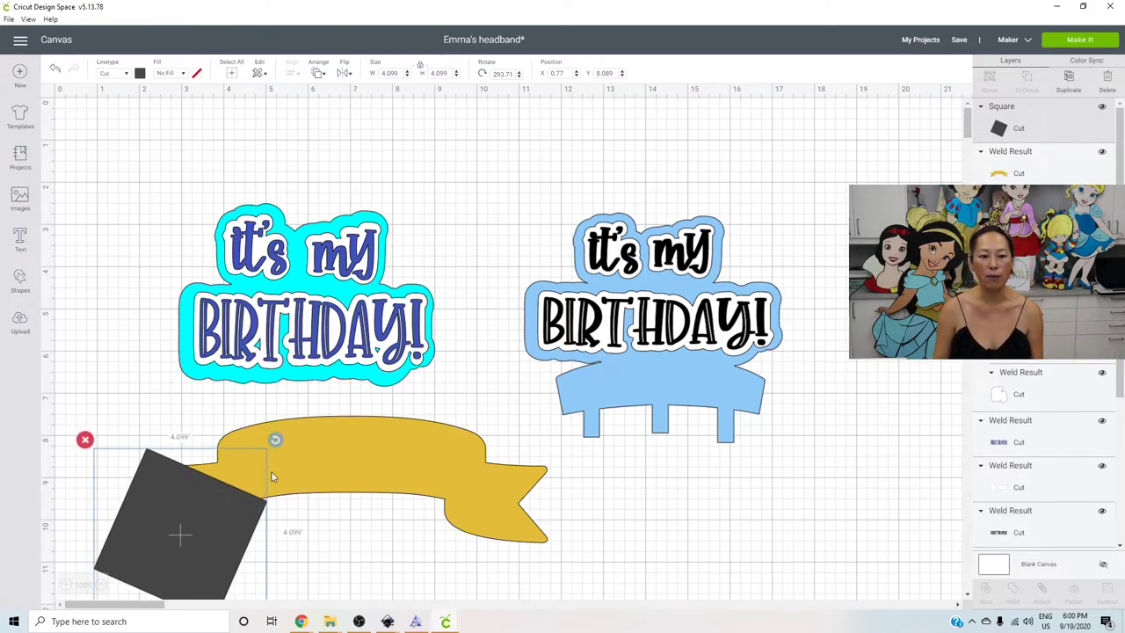
drag(279, 442, 294, 470)
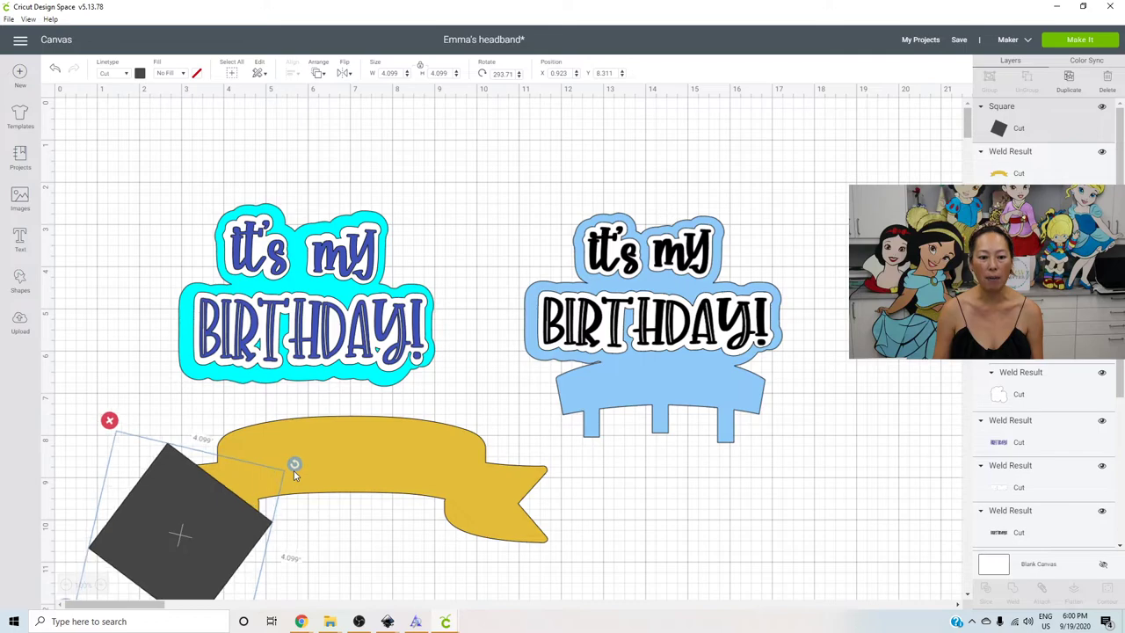
drag(195, 503, 206, 495)
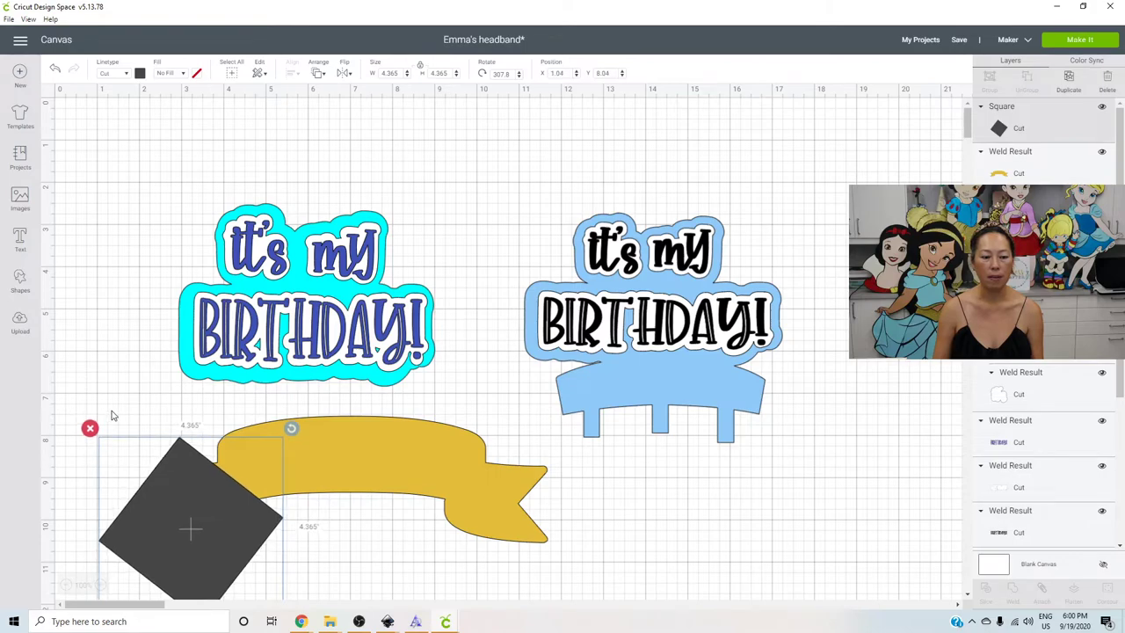
click(192, 442)
Slice the banner with the square, then undo back to the unsliced banner and square
drag(703, 554, 202, 490)
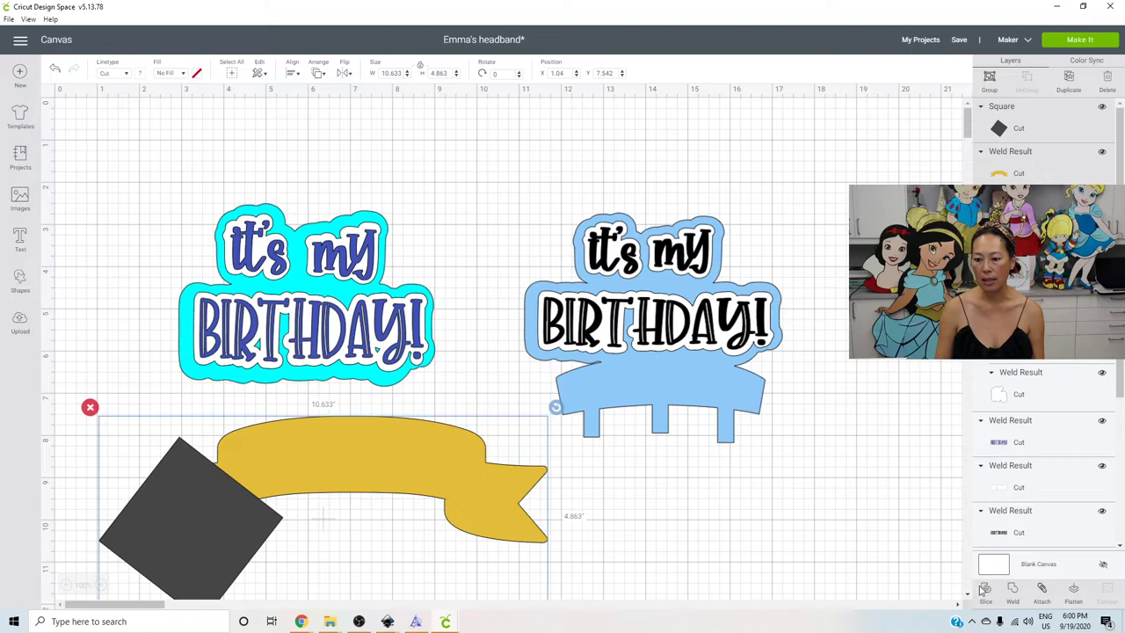
click(986, 590)
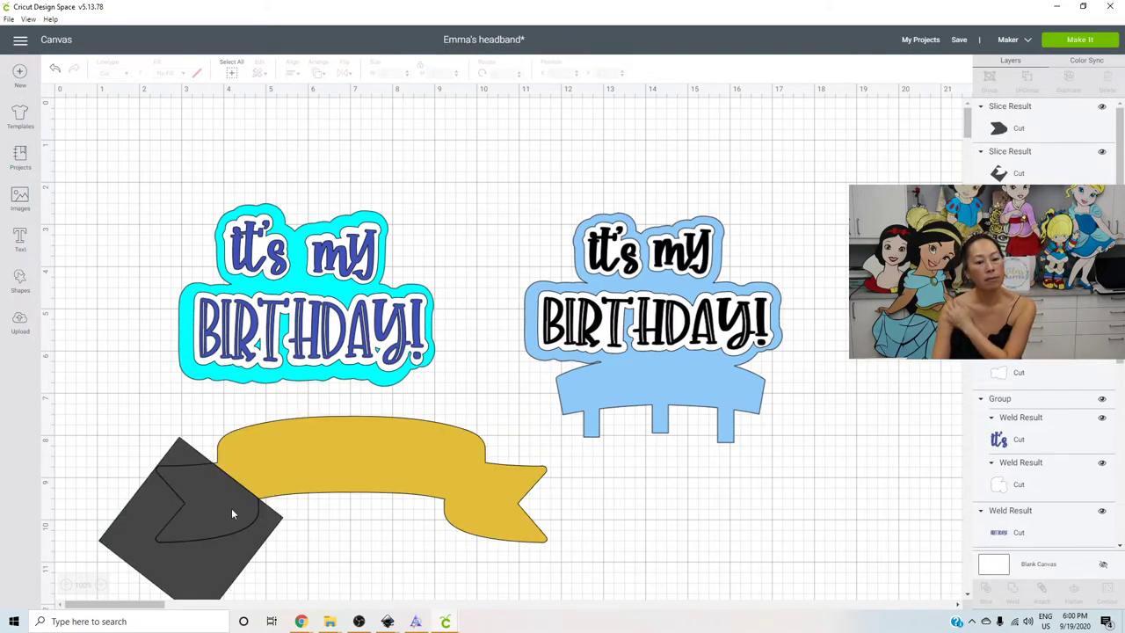
click(233, 503)
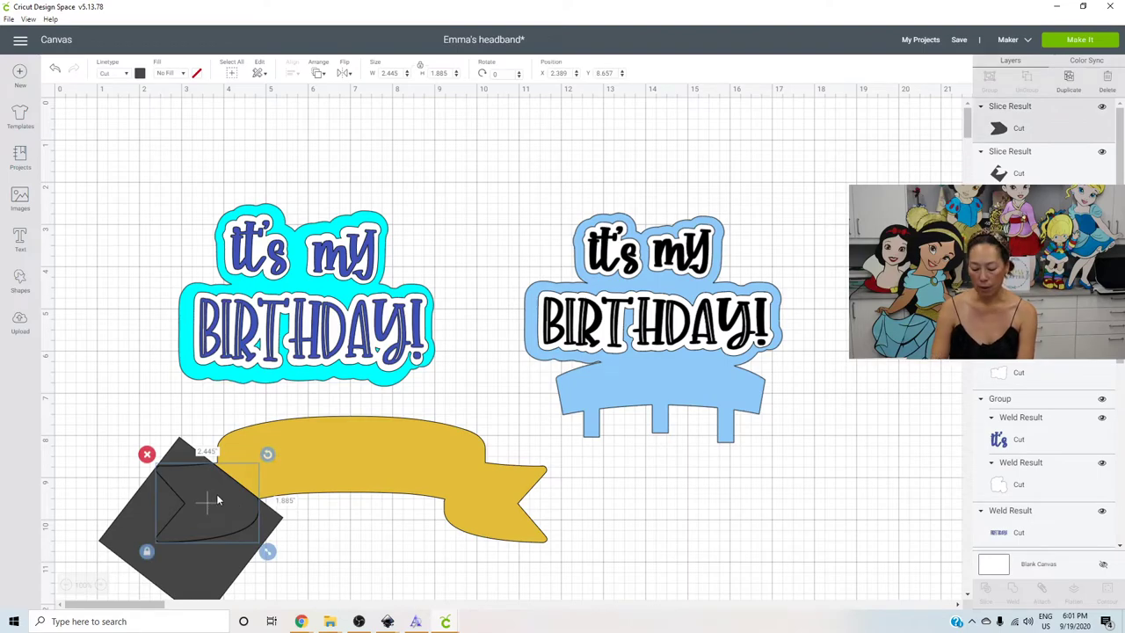
scroll(217, 501, down, 15)
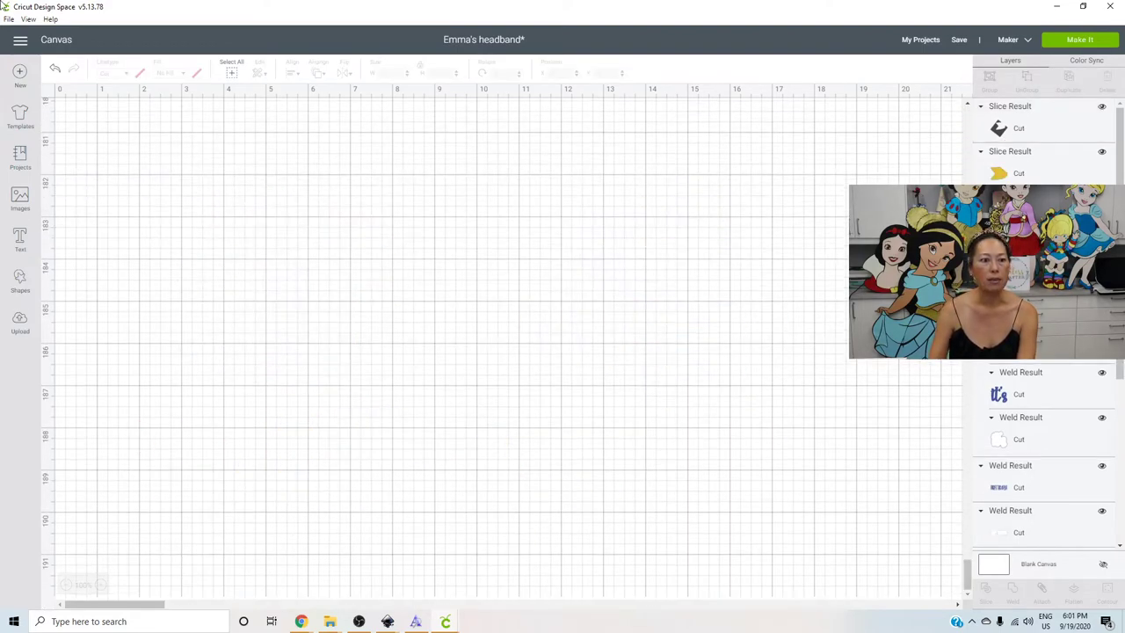
click(53, 70)
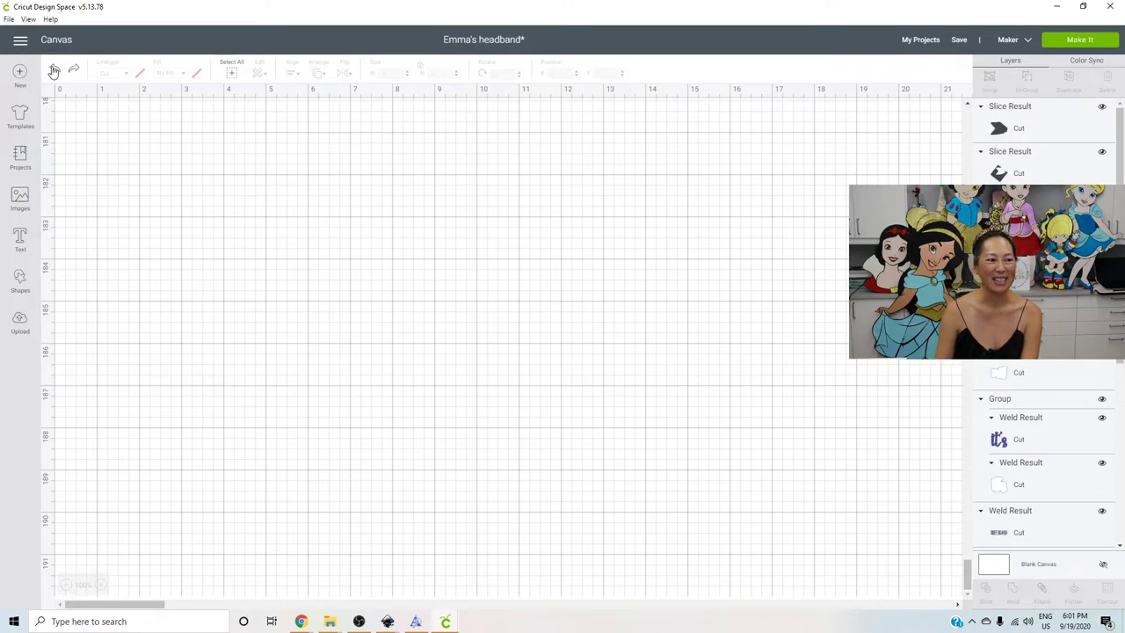
click(53, 71)
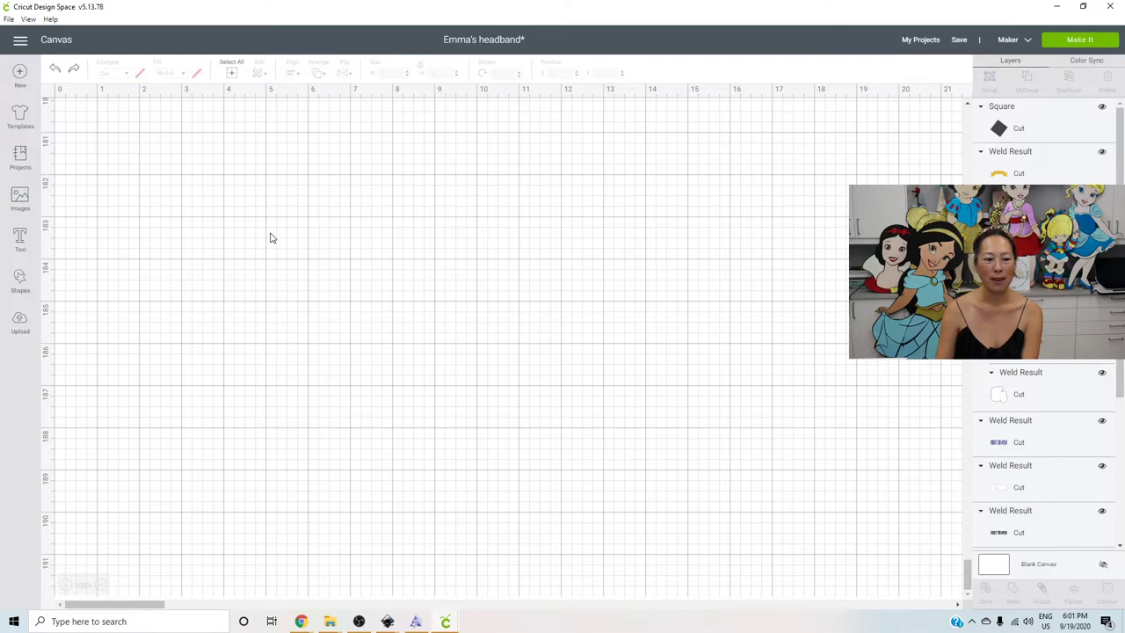
scroll(271, 239, up, 10)
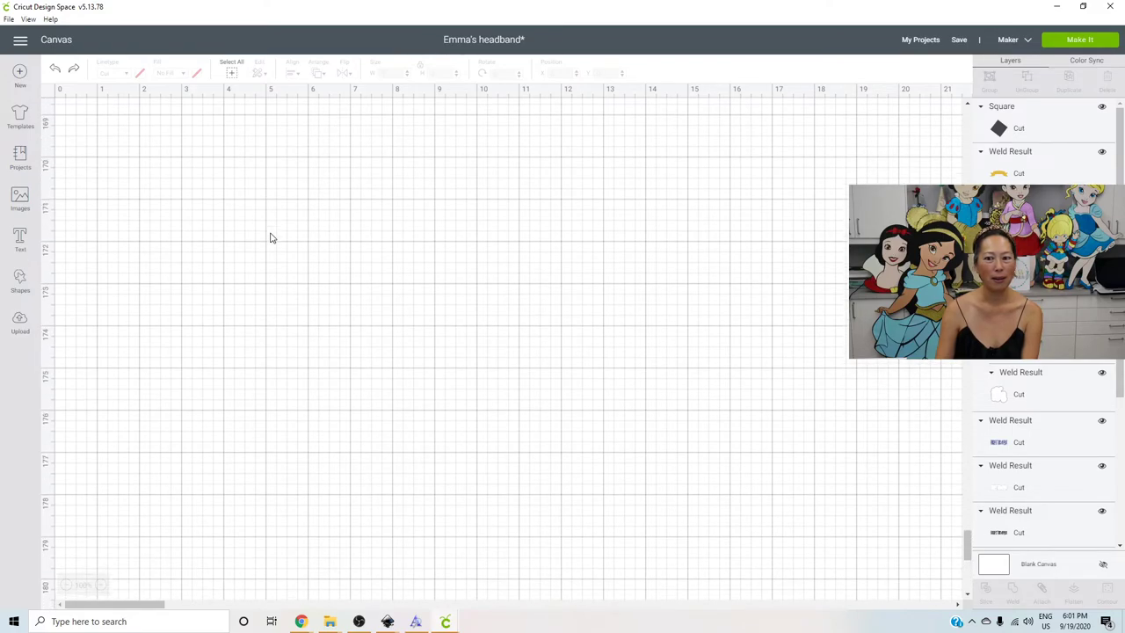
drag(969, 497, 983, 103)
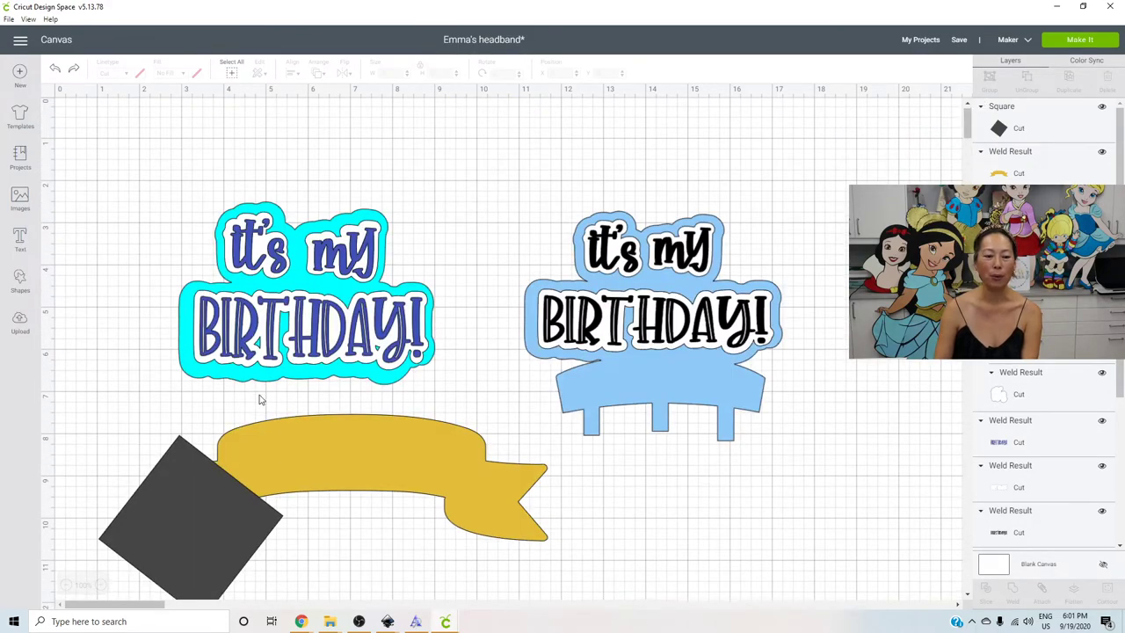
Slice the banner with the square again and delete the leftover pieces and cut-off left tail
drag(422, 480, 161, 353)
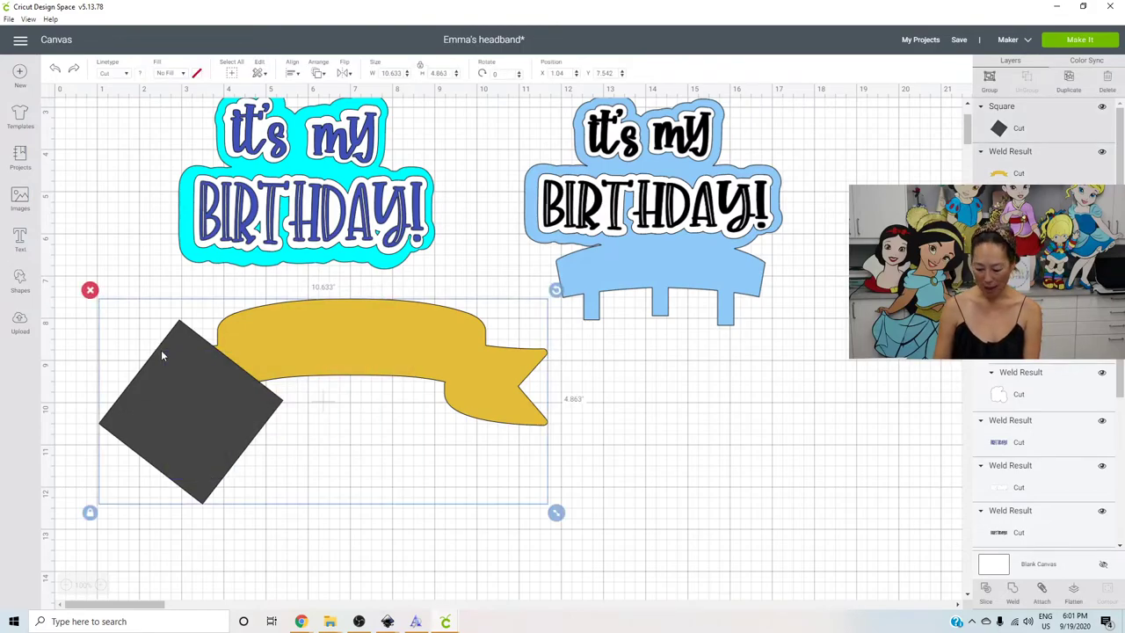
click(986, 594)
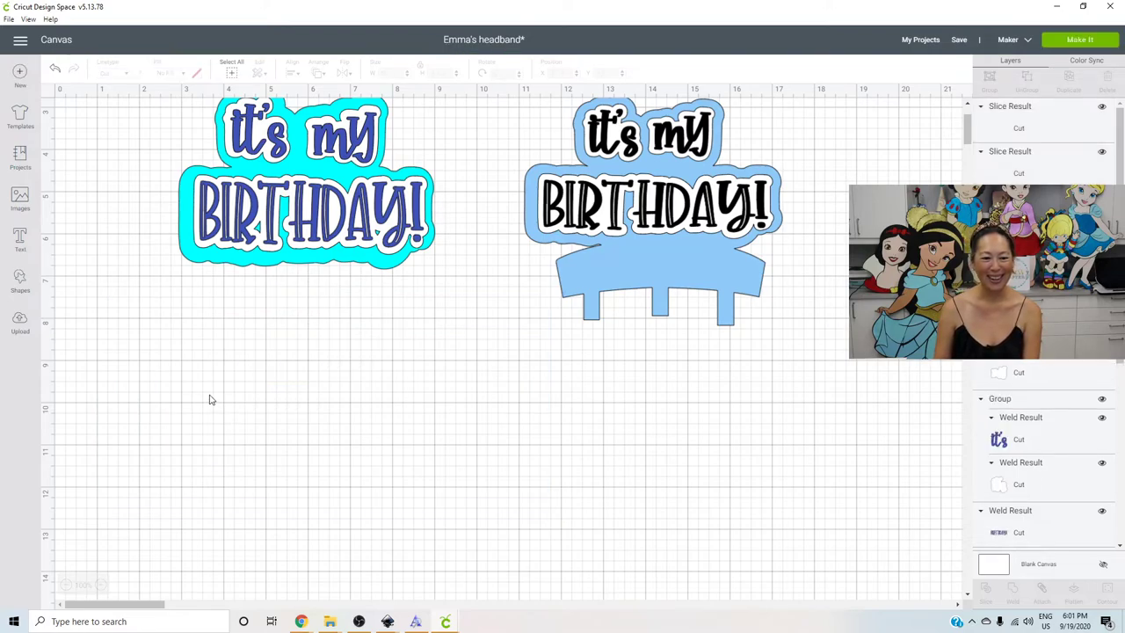
drag(210, 404, 392, 507)
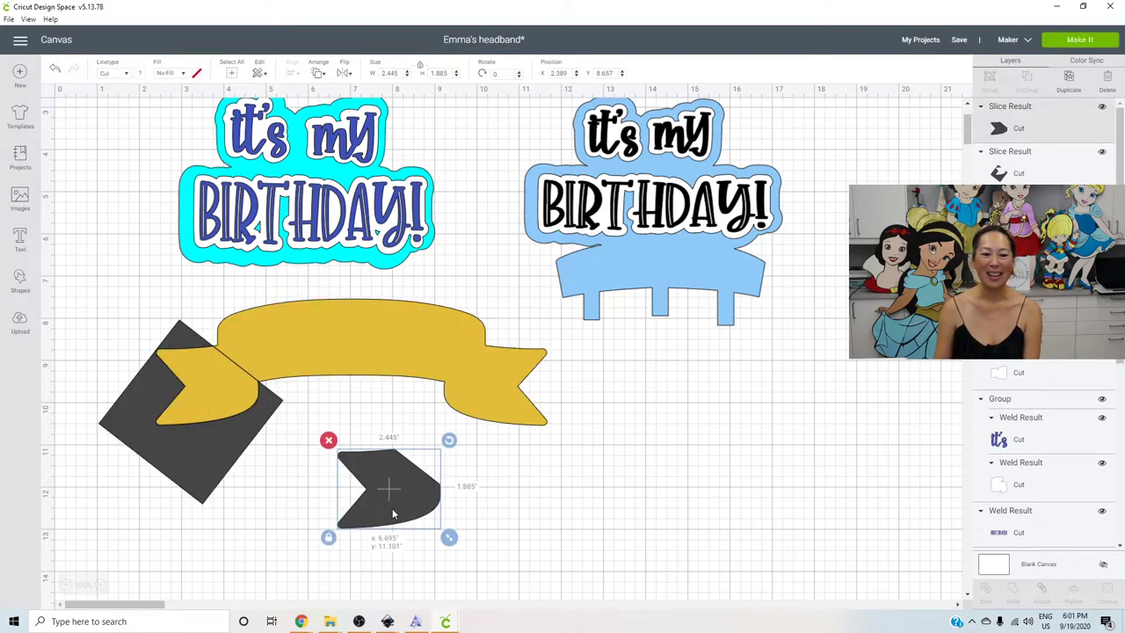
key(Delete)
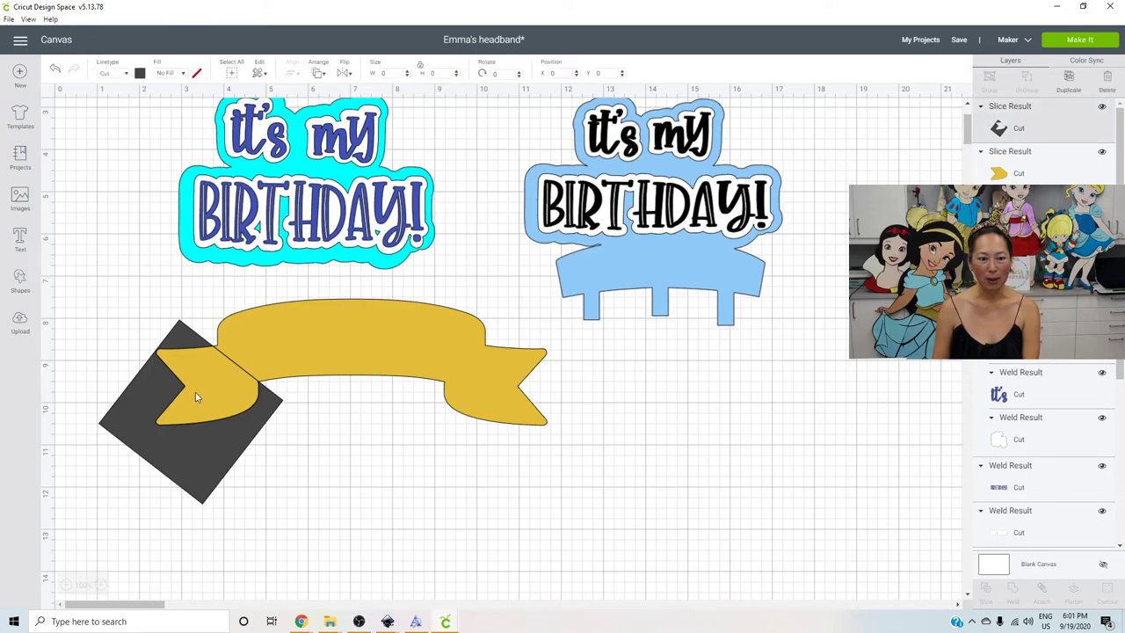
click(195, 392)
drag(212, 404, 343, 527)
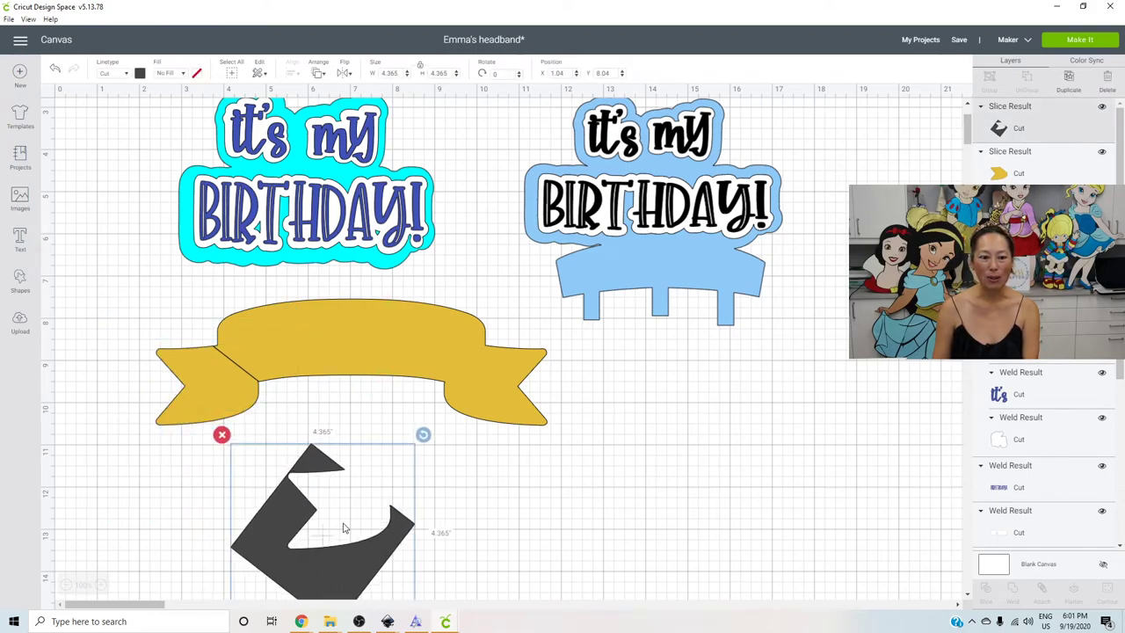
key(Delete)
click(217, 393)
key(Delete)
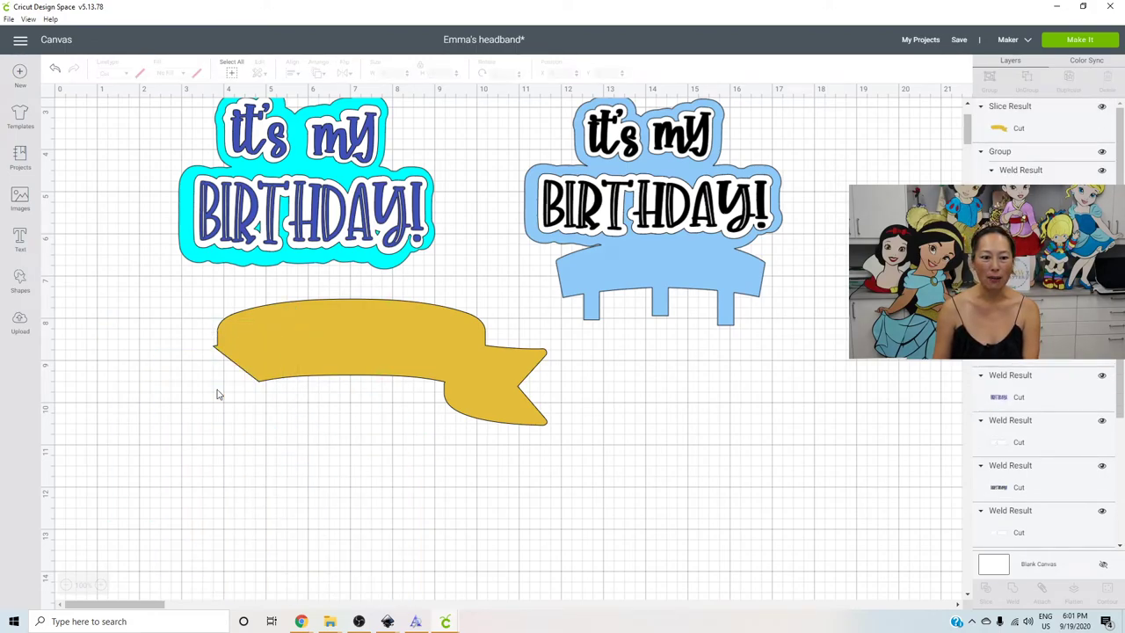
Add a new square rotated about 40° into a diamond over the banner's right tail
click(20, 281)
click(70, 200)
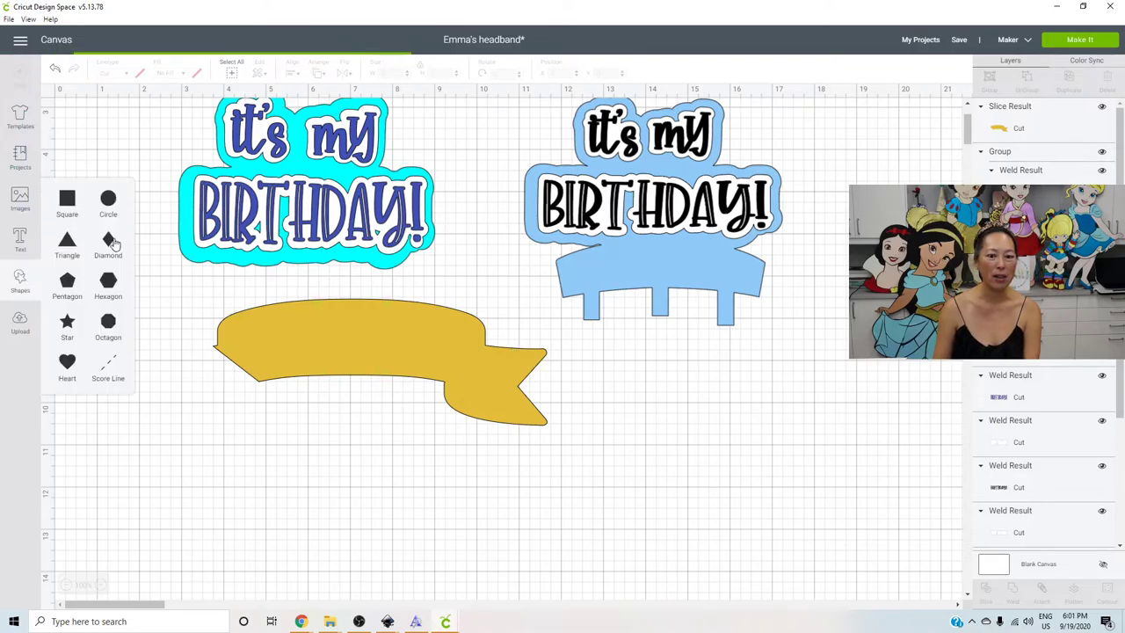
drag(138, 211, 468, 433)
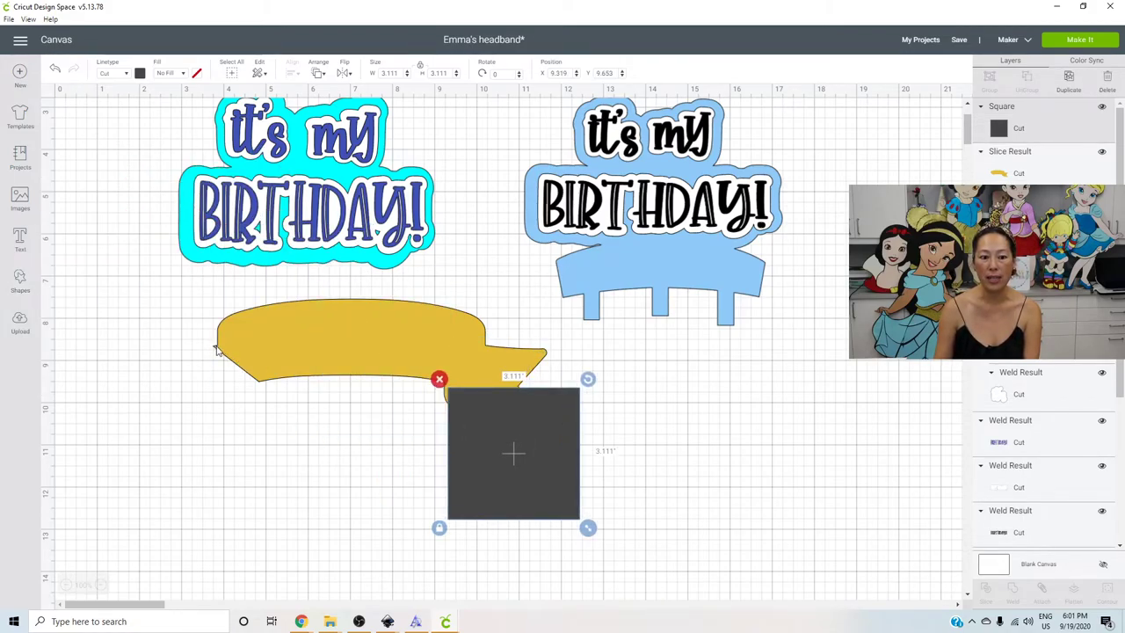
drag(587, 380, 635, 450)
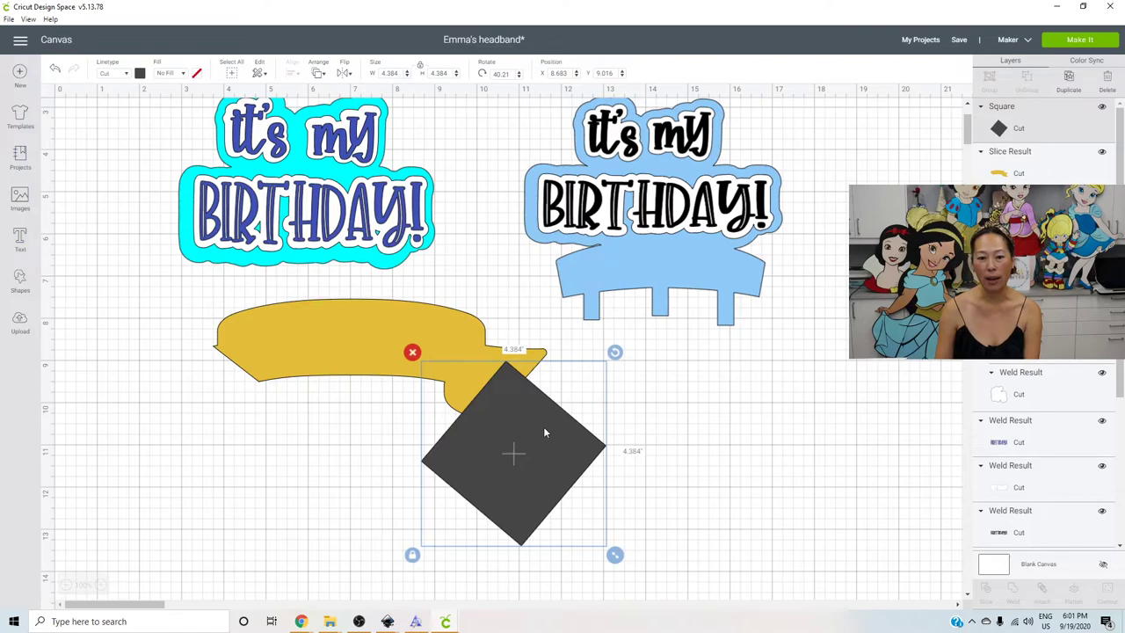
drag(543, 433, 542, 388)
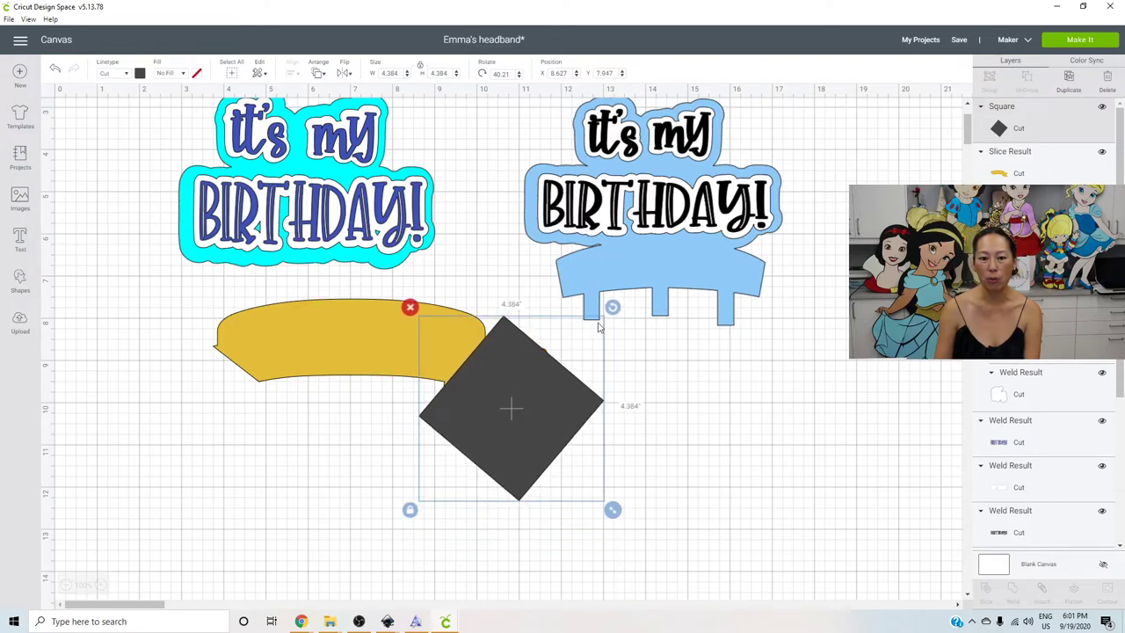
drag(613, 307, 624, 323)
click(666, 473)
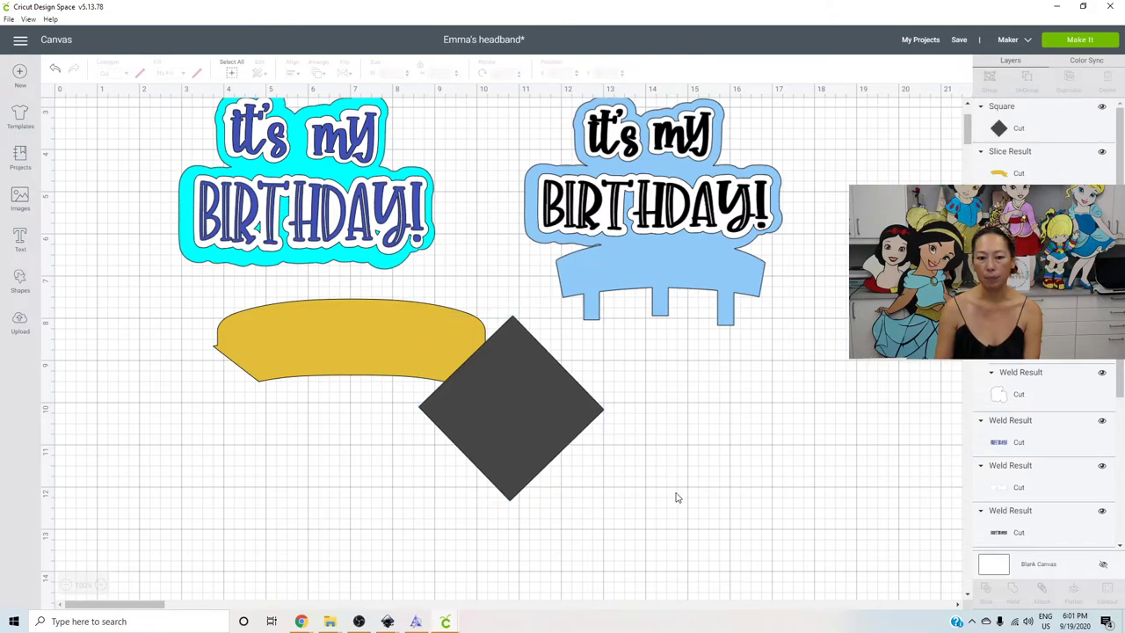
Slice the banner with the diamond and delete the leftover diamond pieces and right tail
drag(676, 497, 406, 367)
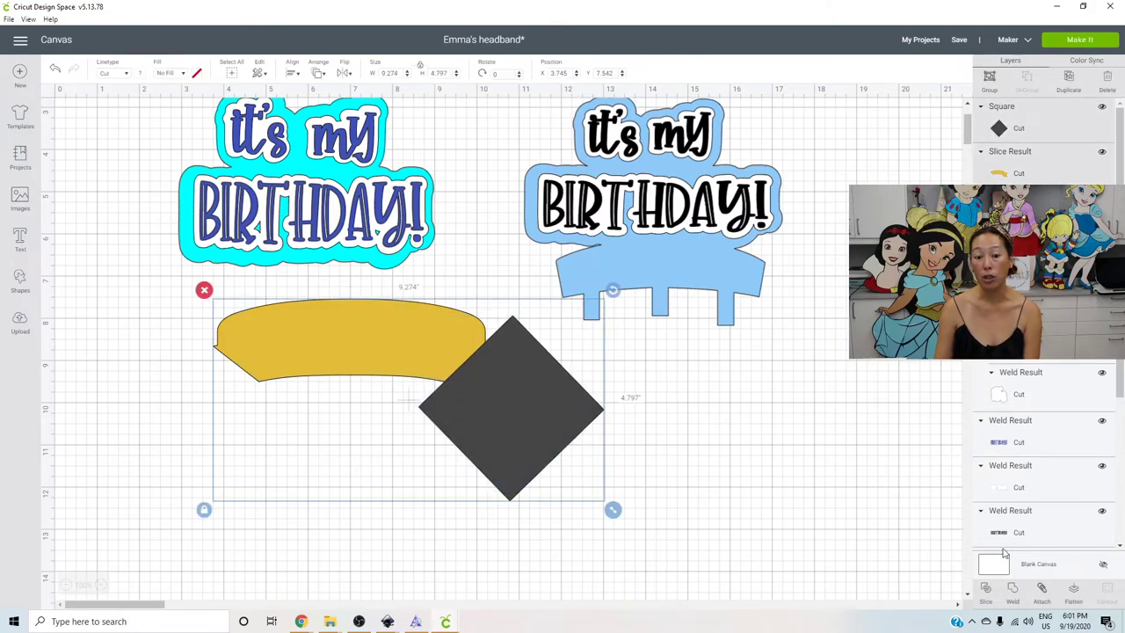
click(986, 595)
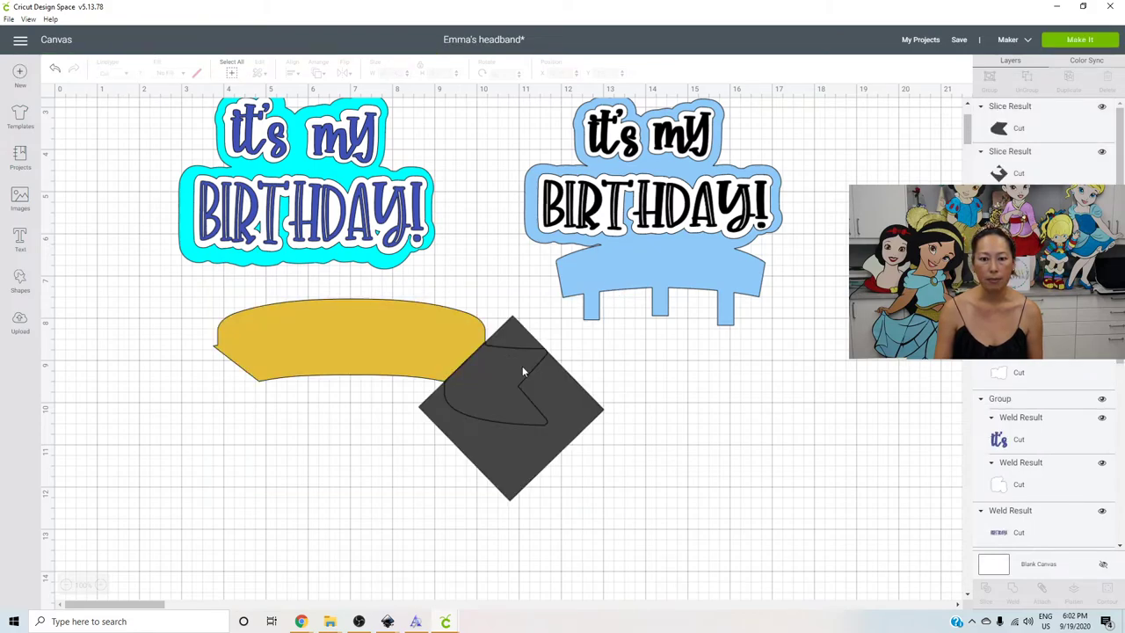
drag(508, 387, 673, 407)
click(619, 361)
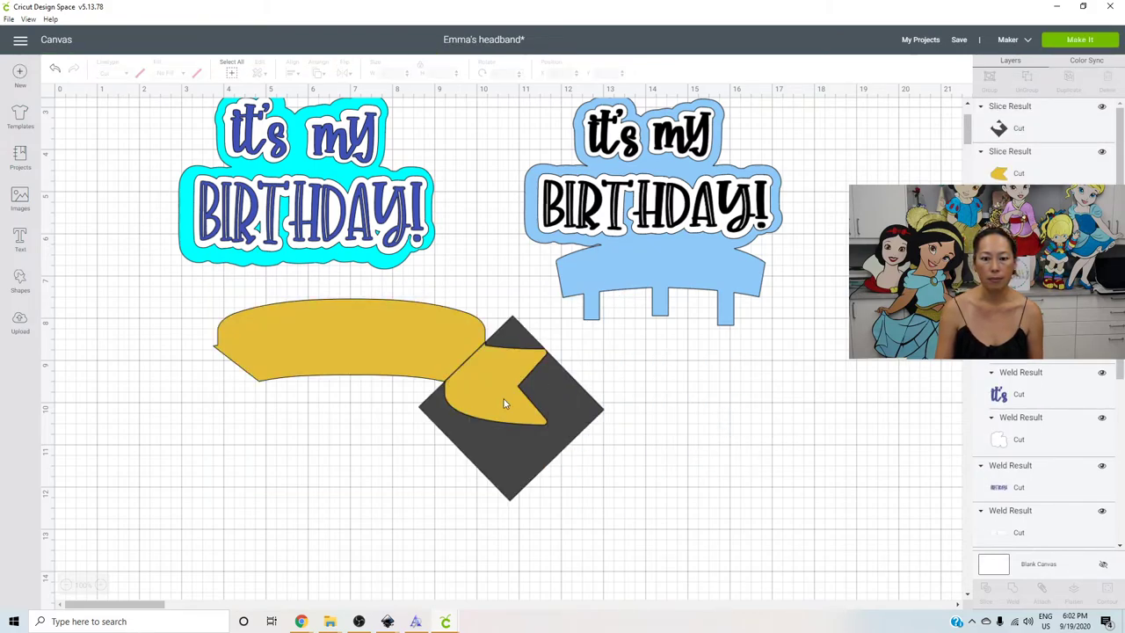
drag(580, 408, 832, 433)
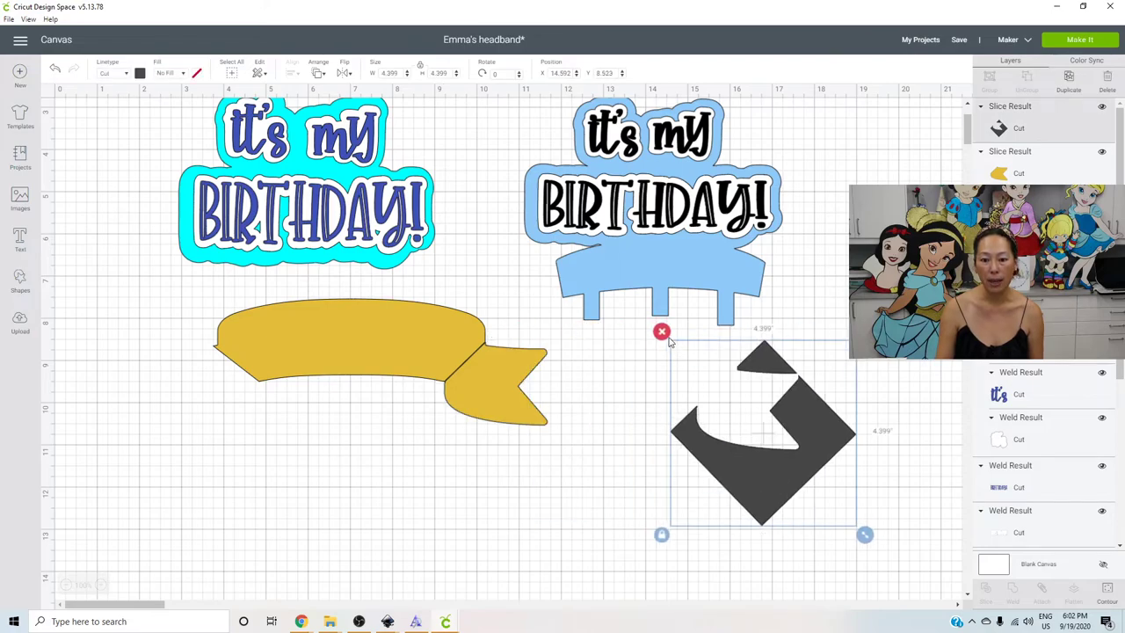
click(662, 332)
drag(478, 352, 639, 375)
click(598, 360)
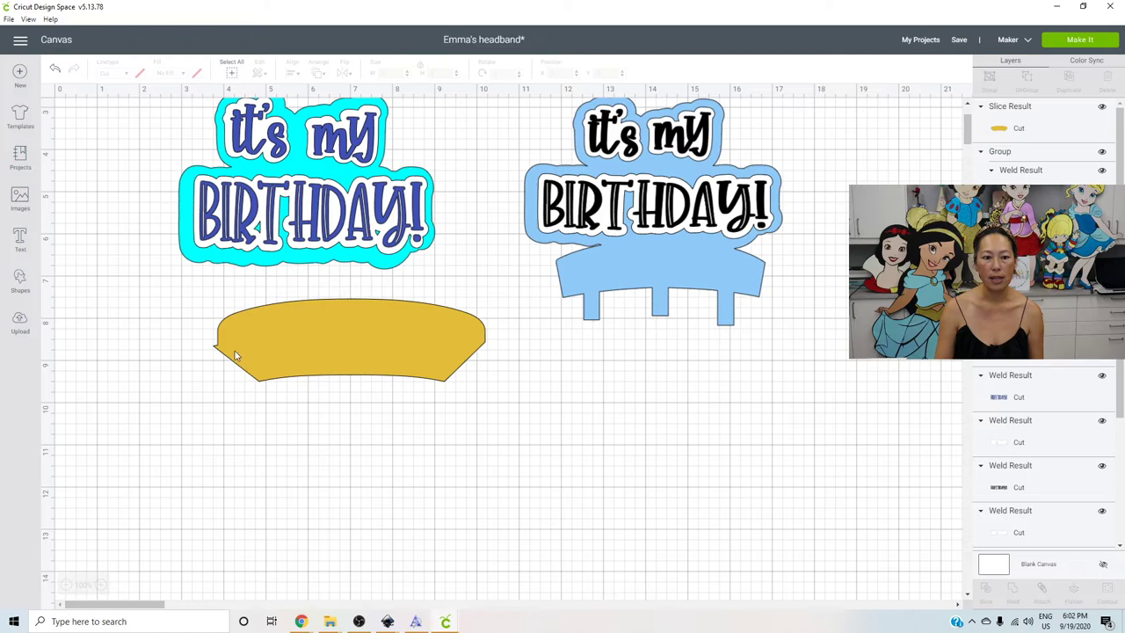
Shrink the banner band to about 5.5 in wide and add a narrow grey bar over it
click(449, 357)
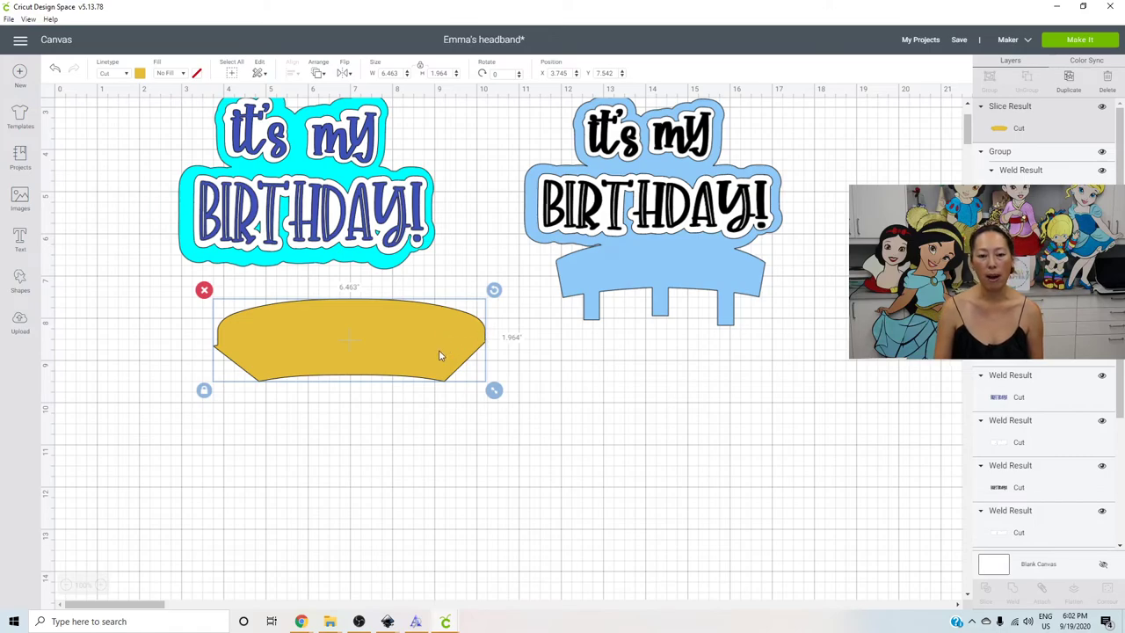
drag(501, 393, 440, 374)
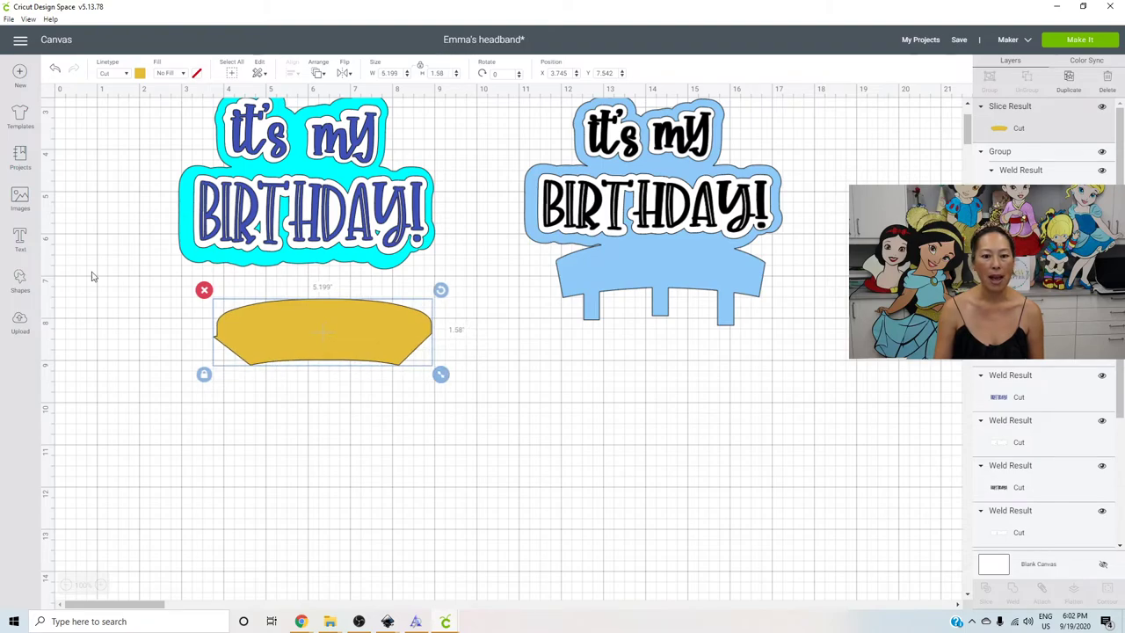
click(19, 281)
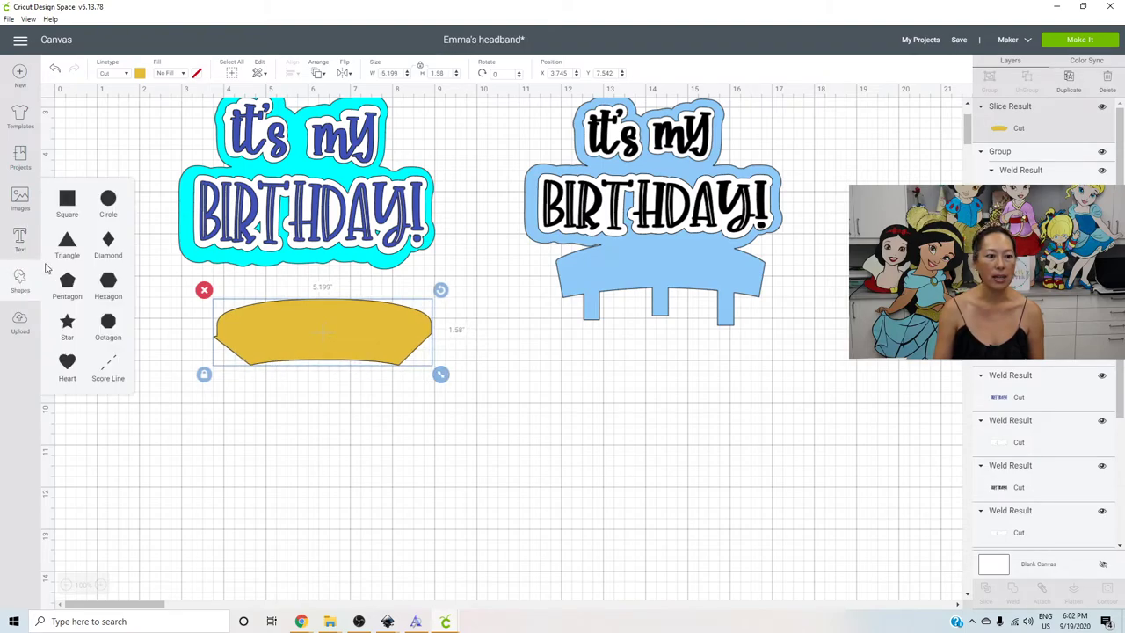
click(68, 204)
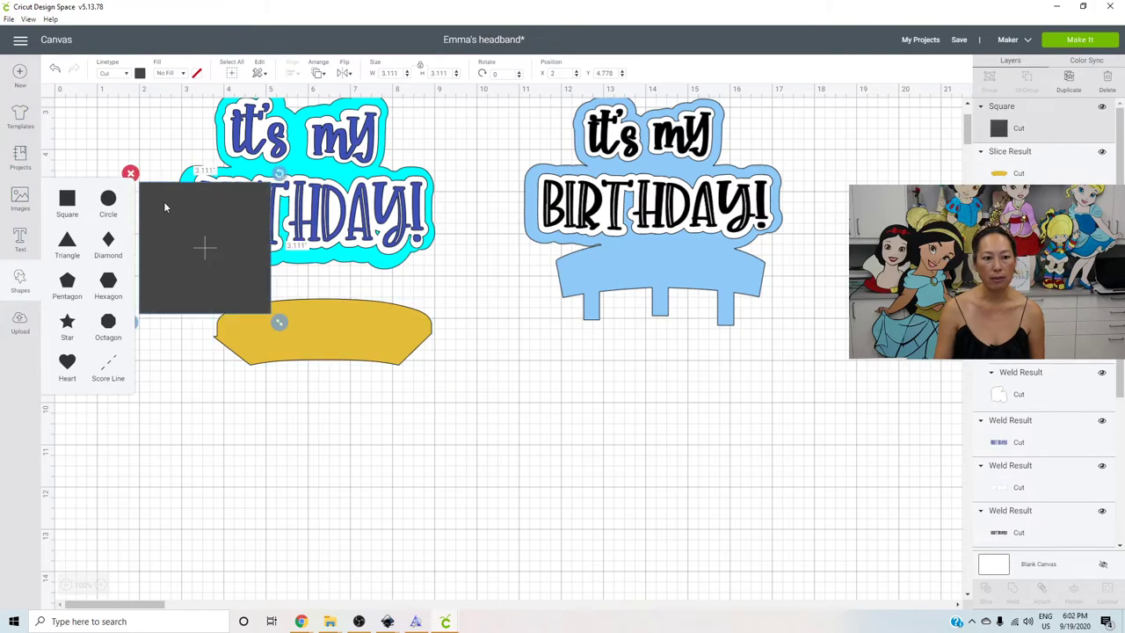
drag(163, 207, 306, 338)
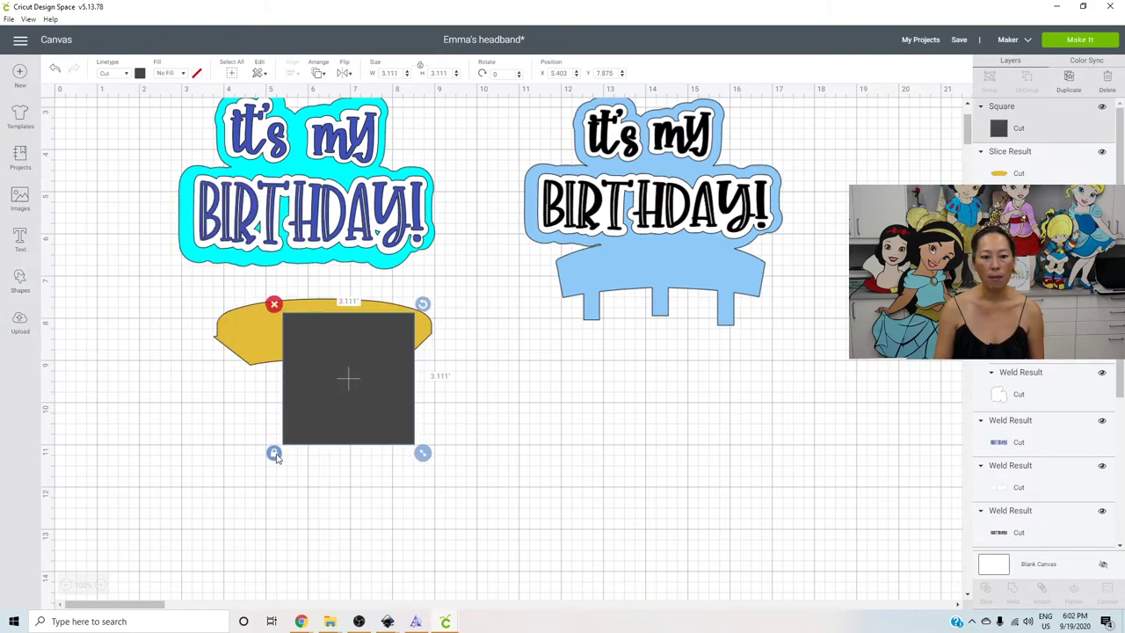
click(274, 453)
drag(422, 452, 271, 380)
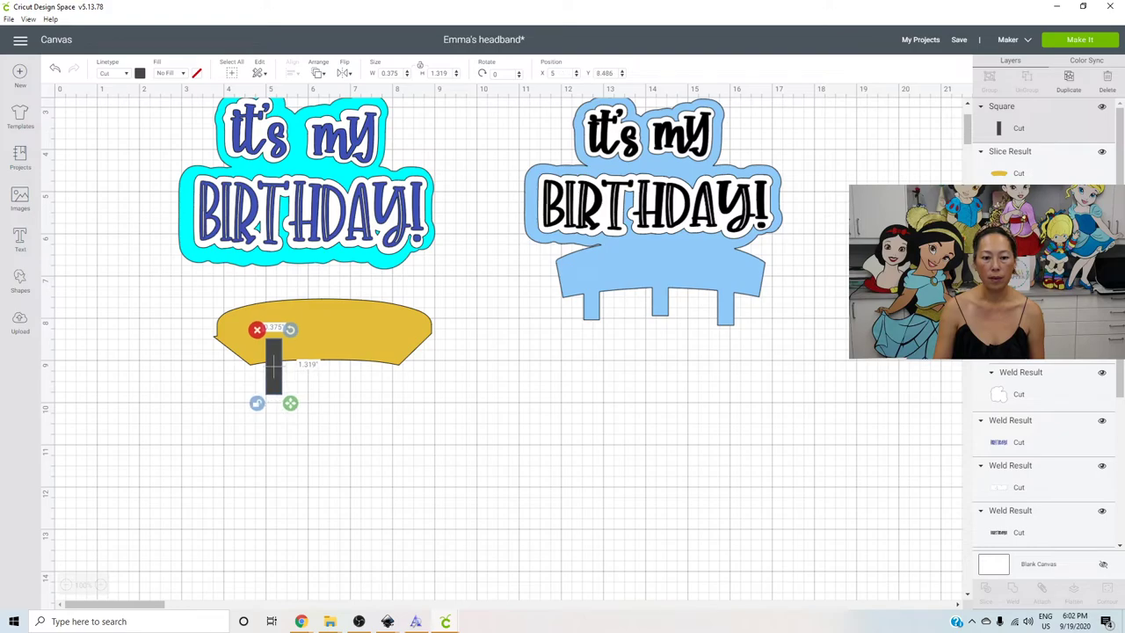
Duplicate the grey bar twice, space the copies along the band, and select band and bars
click(1067, 84)
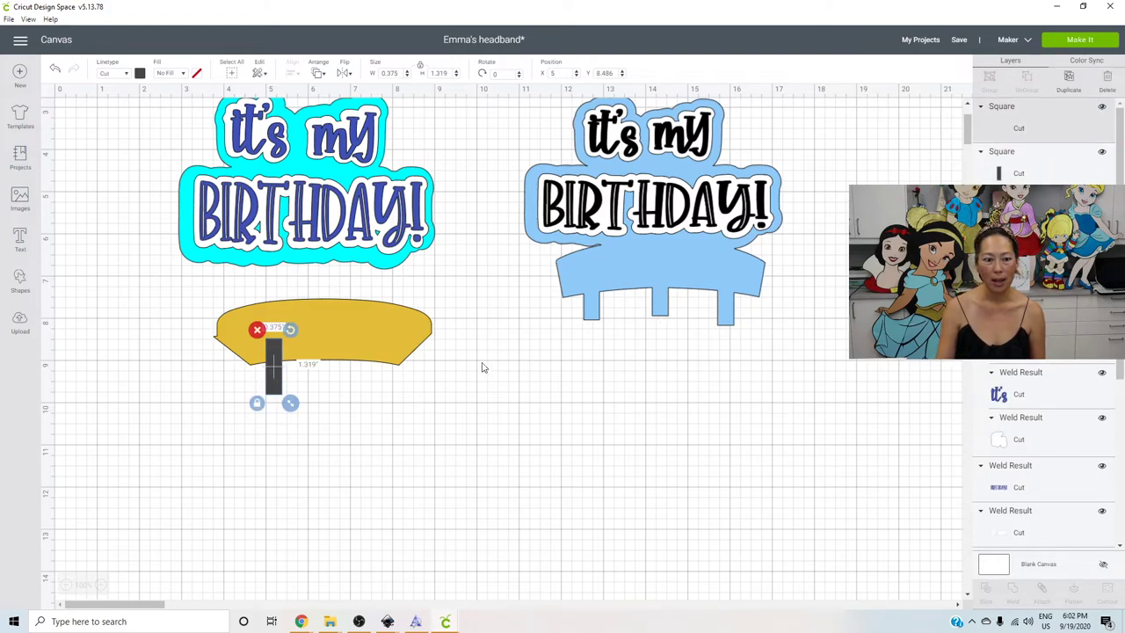
drag(324, 365, 333, 352)
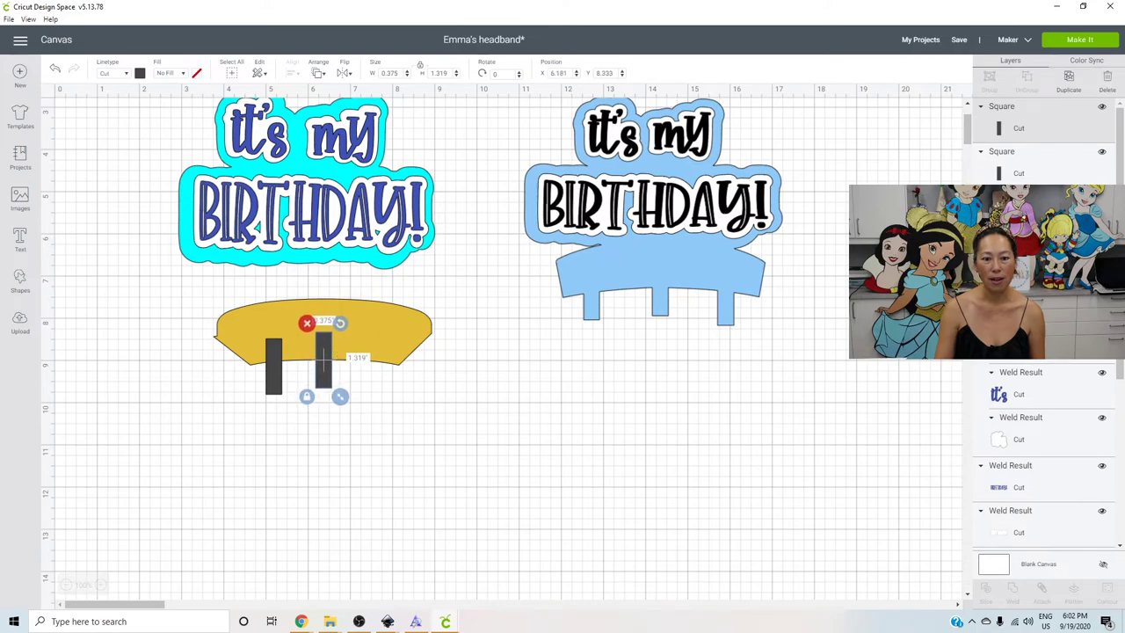
click(745, 250)
click(324, 364)
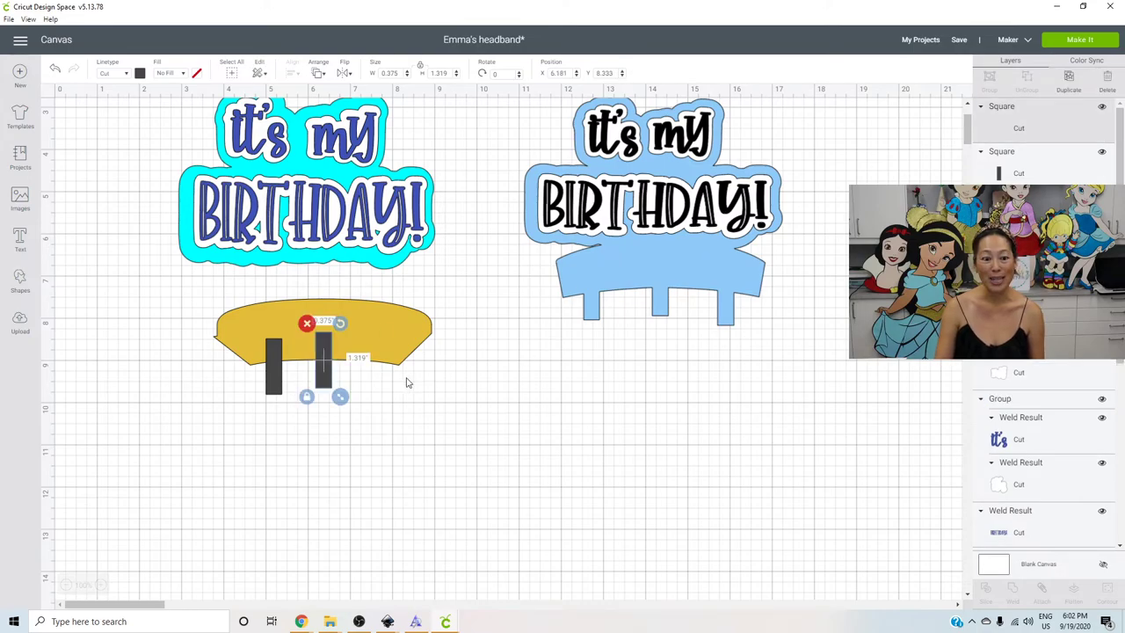
key(ctrl+d)
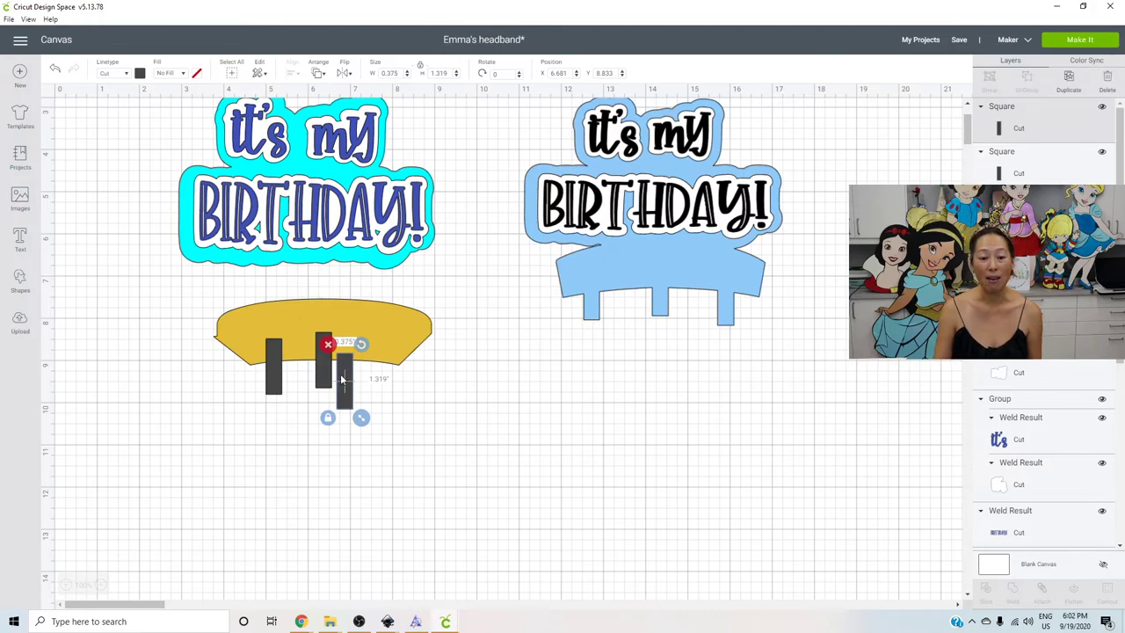
drag(354, 378, 377, 370)
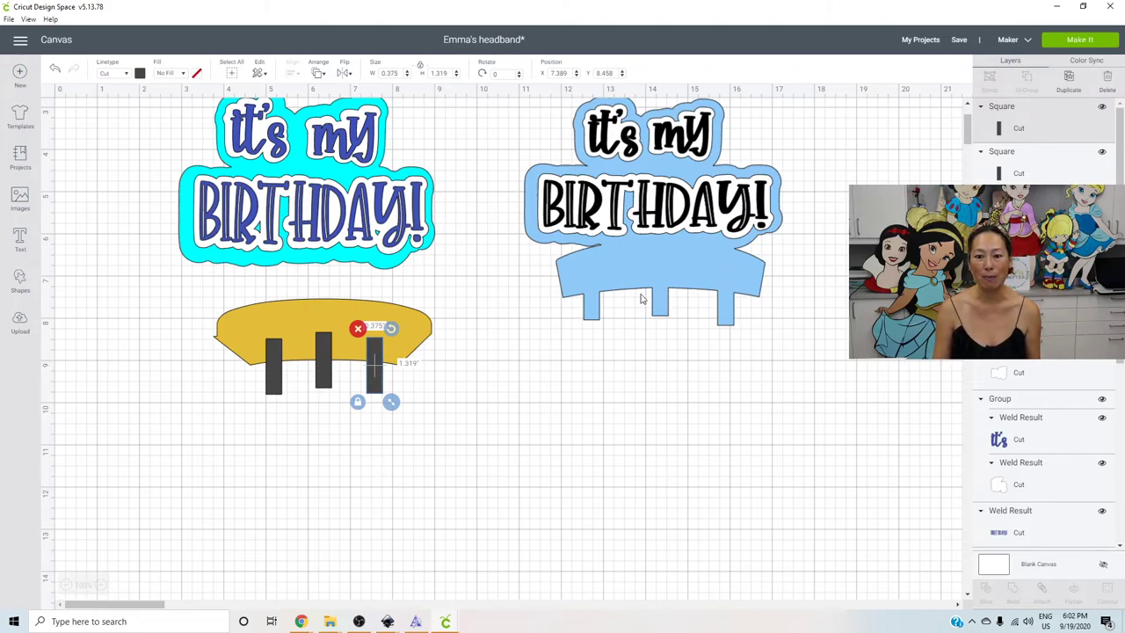
click(441, 488)
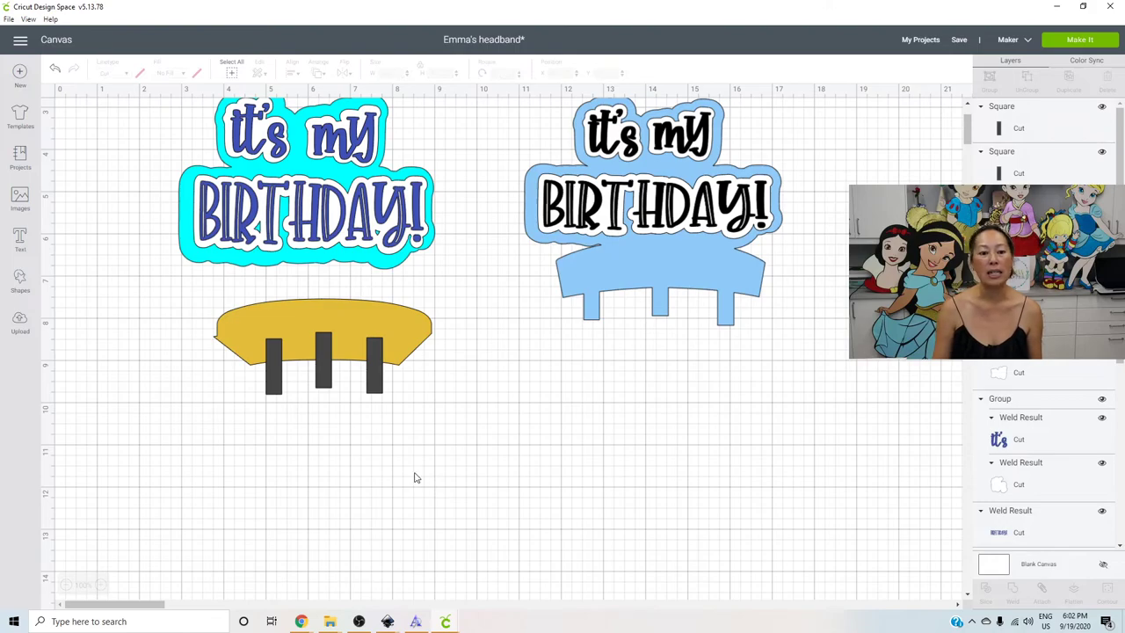
drag(441, 485, 230, 318)
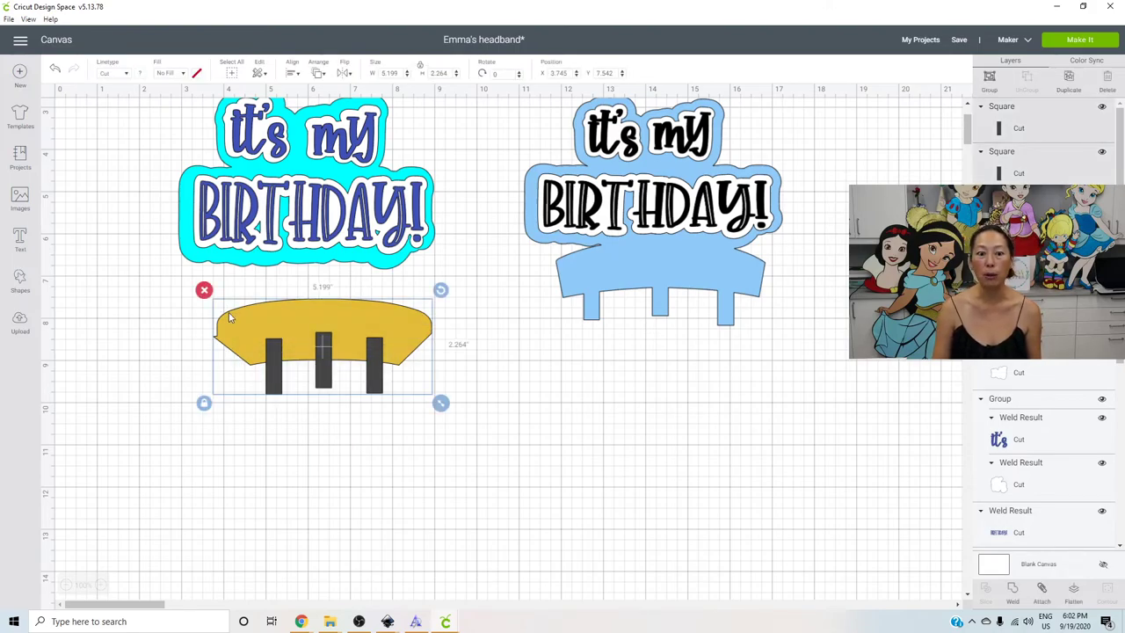
Weld the band and three bars, then weld the toothed base onto the cyan BIRTHDAY backing
click(1015, 591)
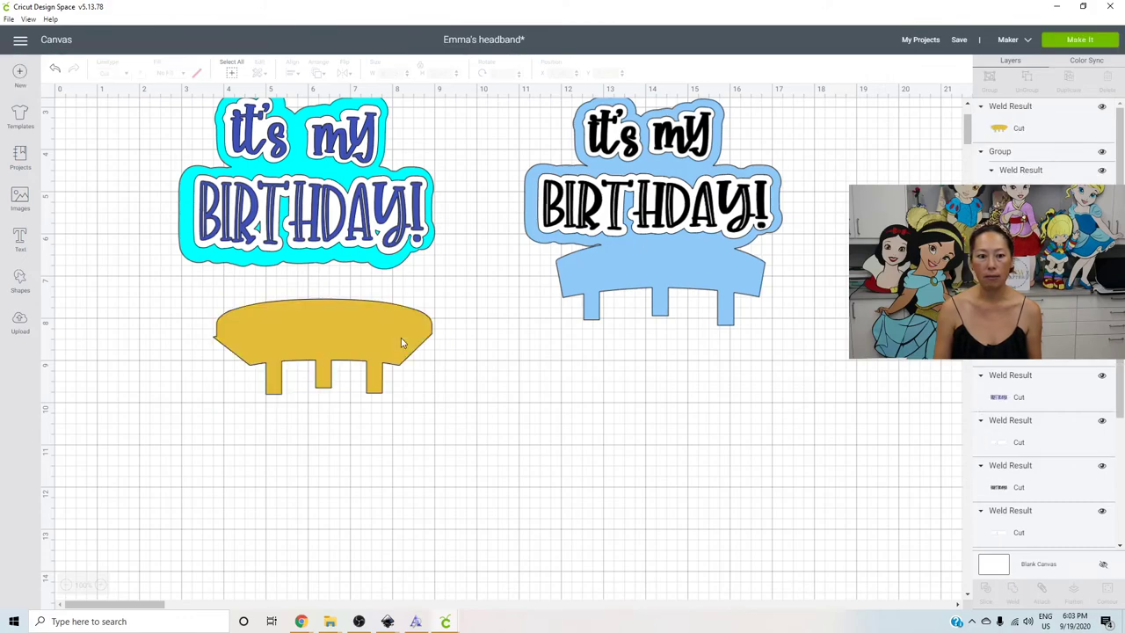
drag(392, 341, 378, 298)
click(335, 357)
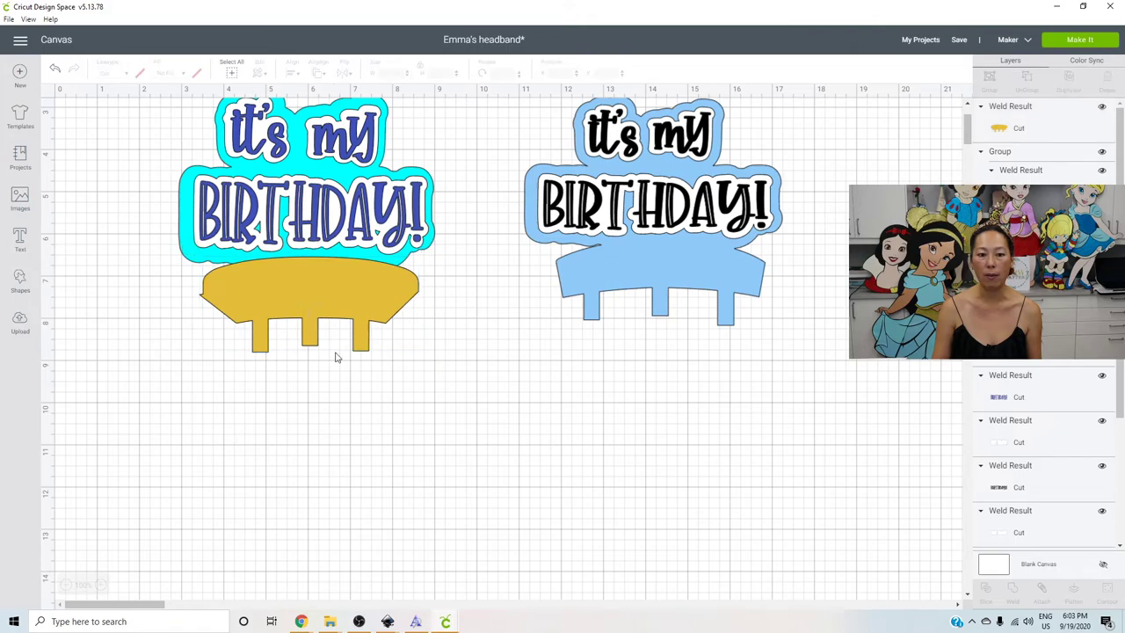
scroll(405, 268, up, 3)
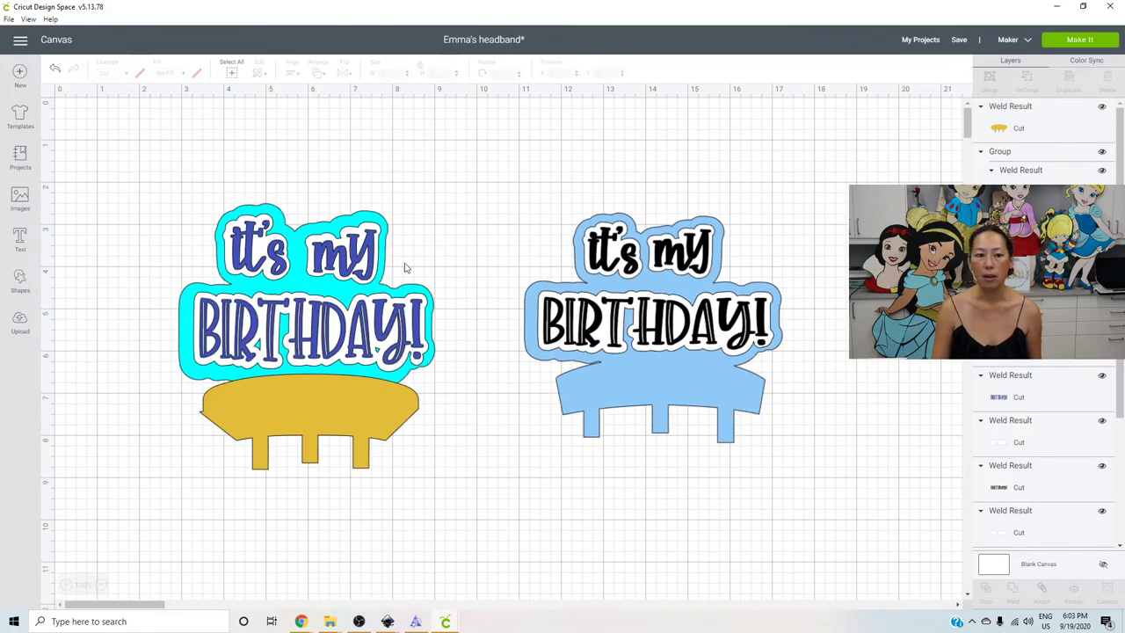
click(182, 370)
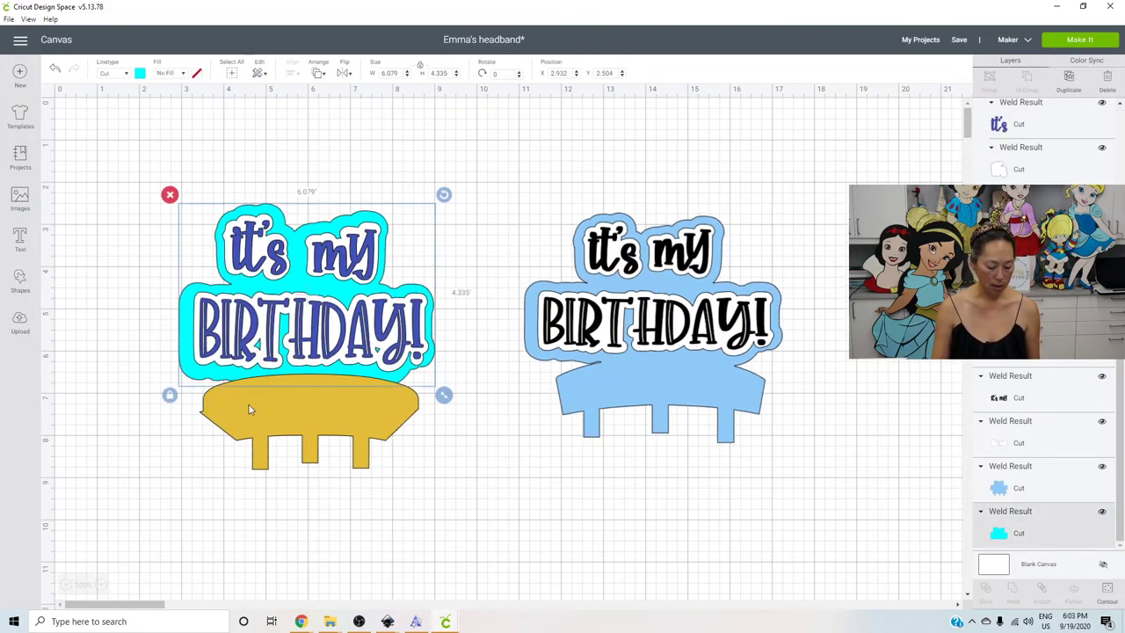
shift+click(282, 431)
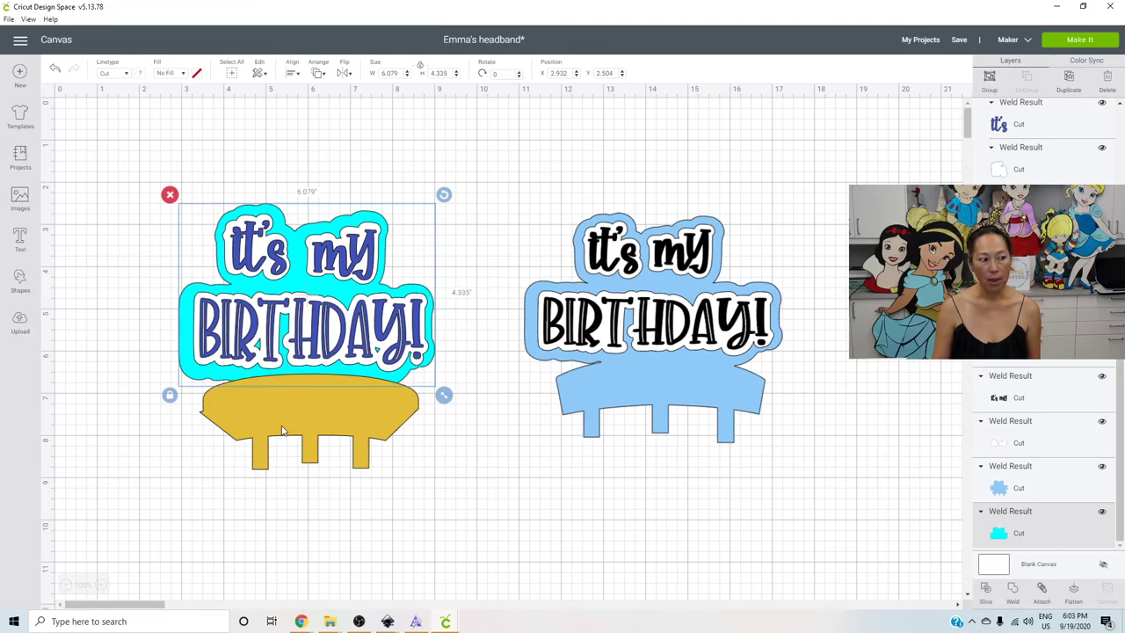
click(1012, 590)
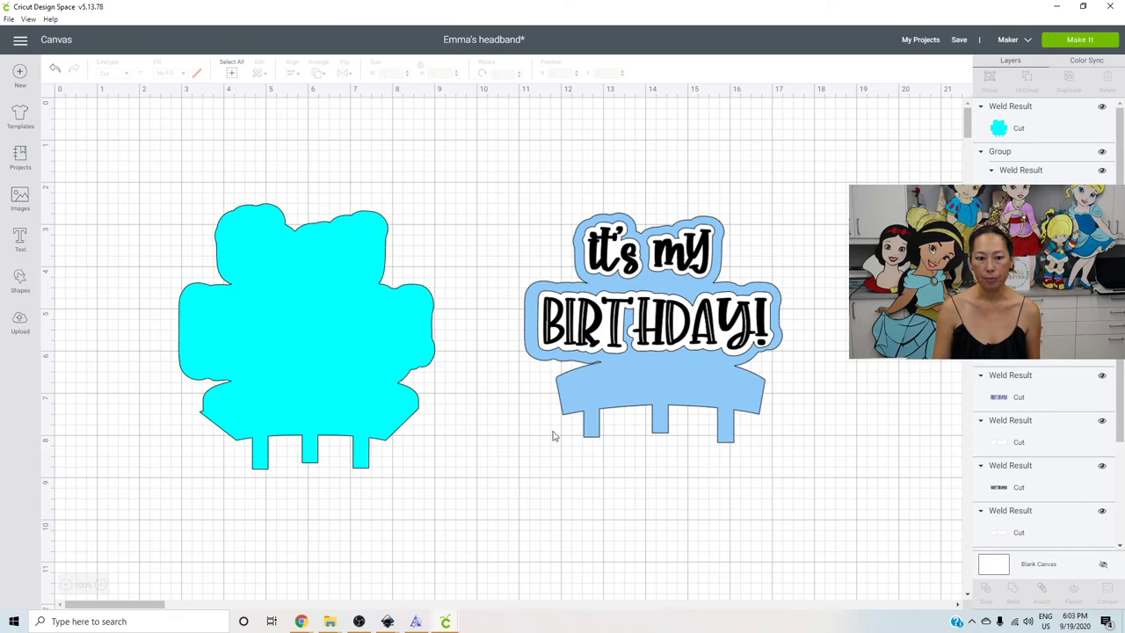
Send the cyan merged shape to the back, behind the blue lettering
click(313, 265)
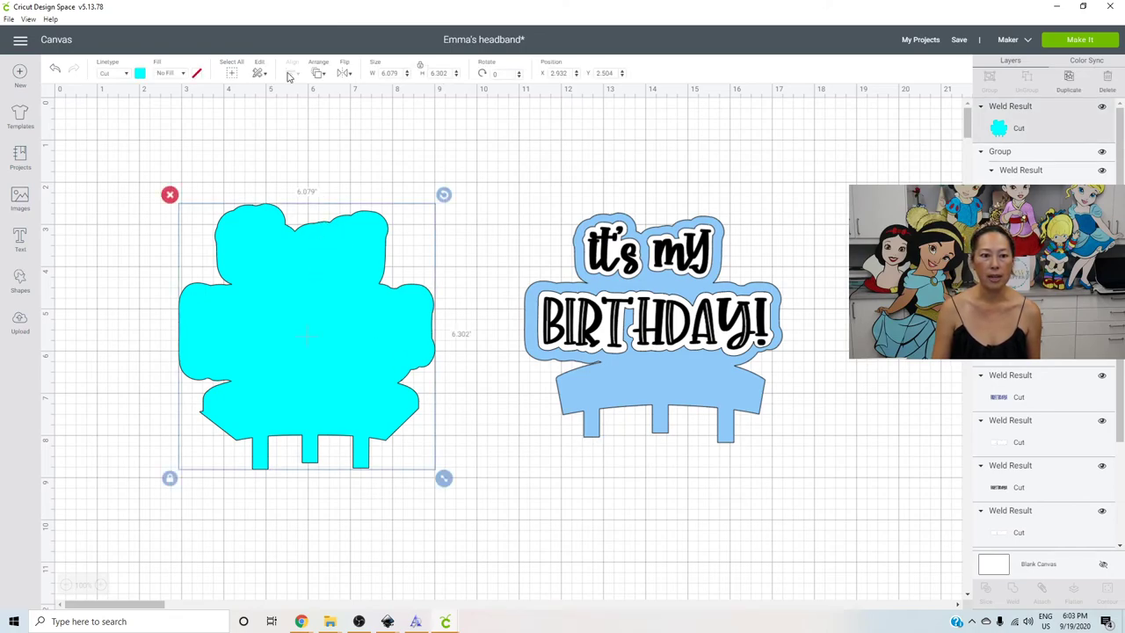
click(319, 74)
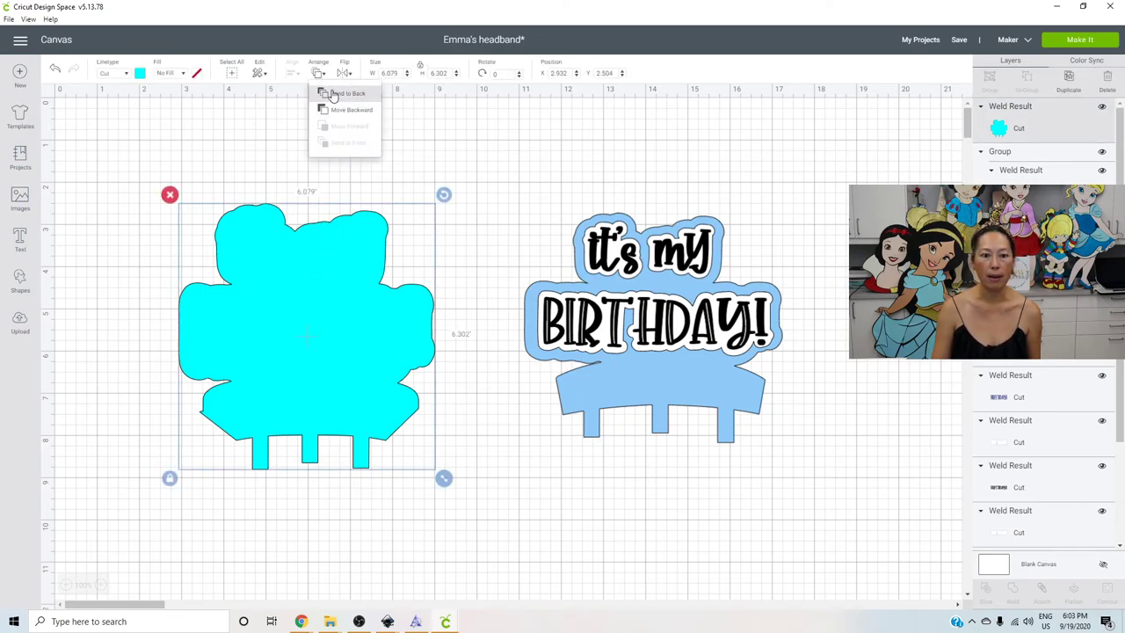
click(333, 95)
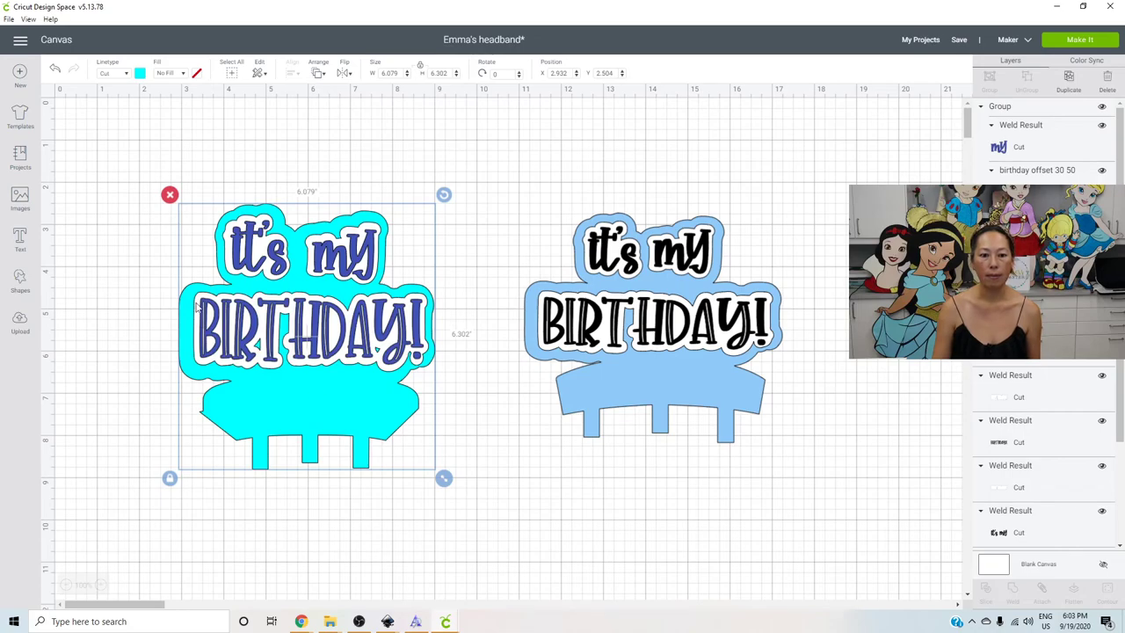
click(136, 218)
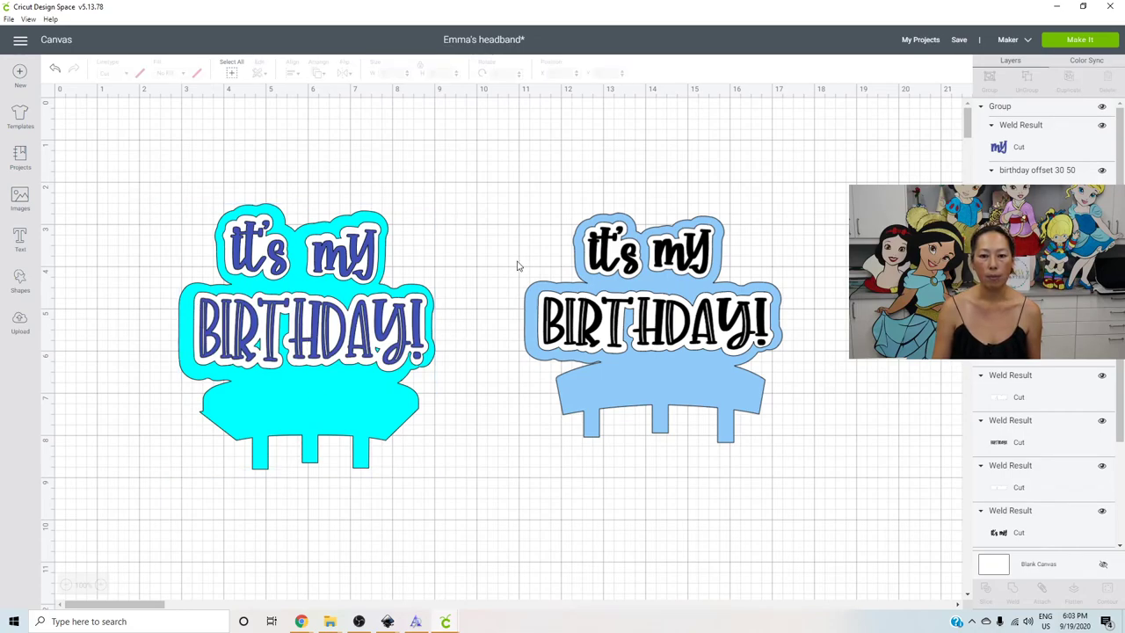
Try moving the light-blue design over the cyan one, then undo the move
drag(477, 186, 773, 478)
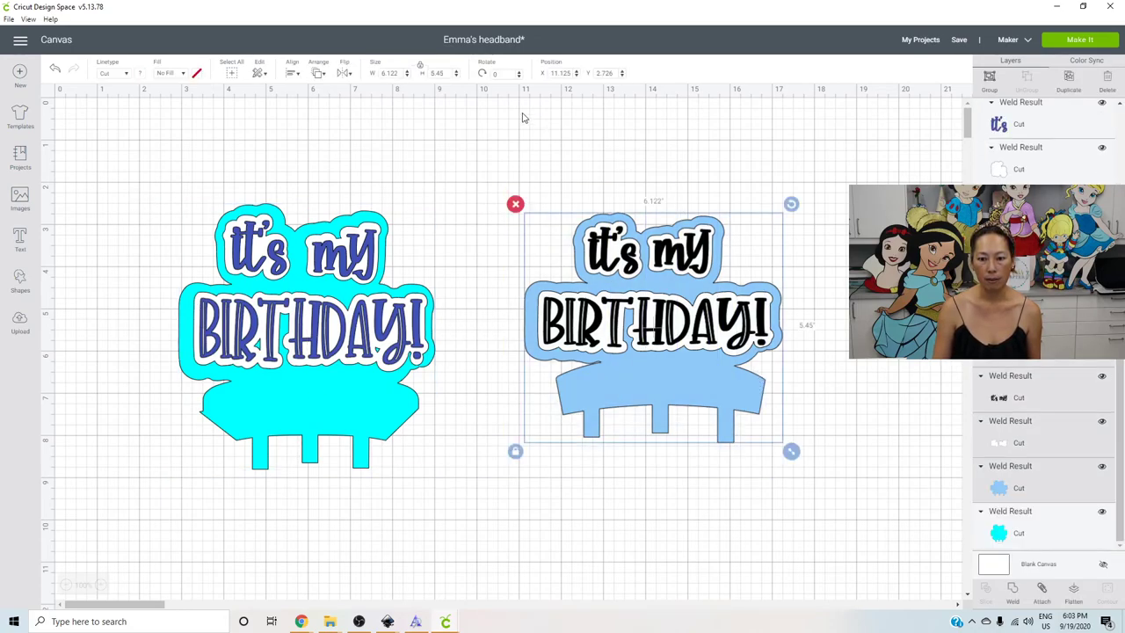
click(319, 75)
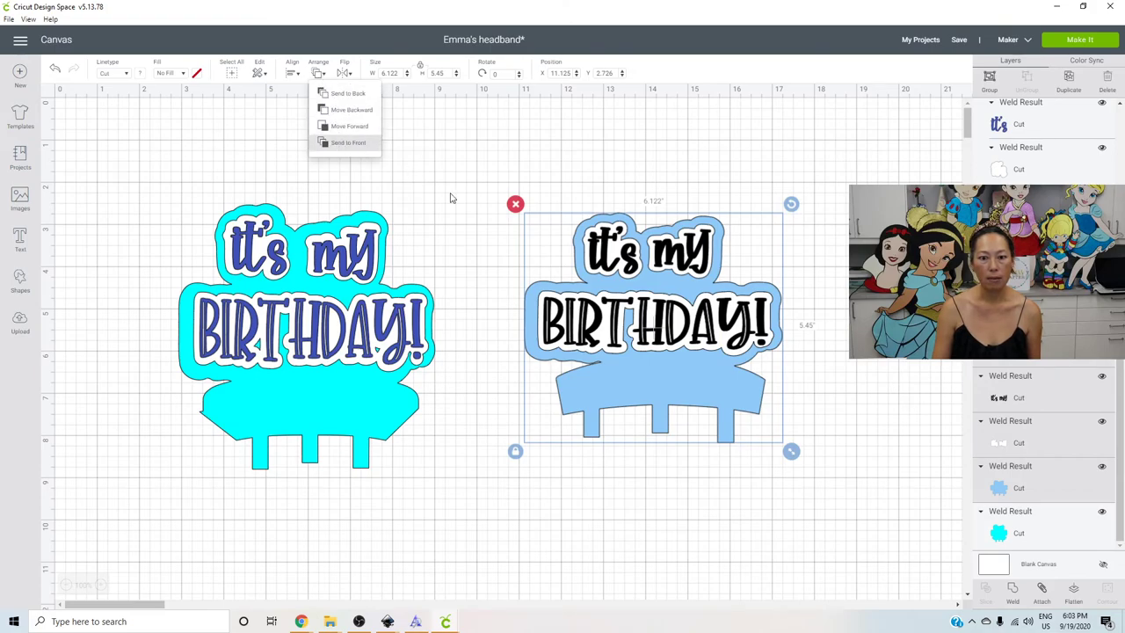
drag(664, 327, 384, 335)
key(ctrl+z)
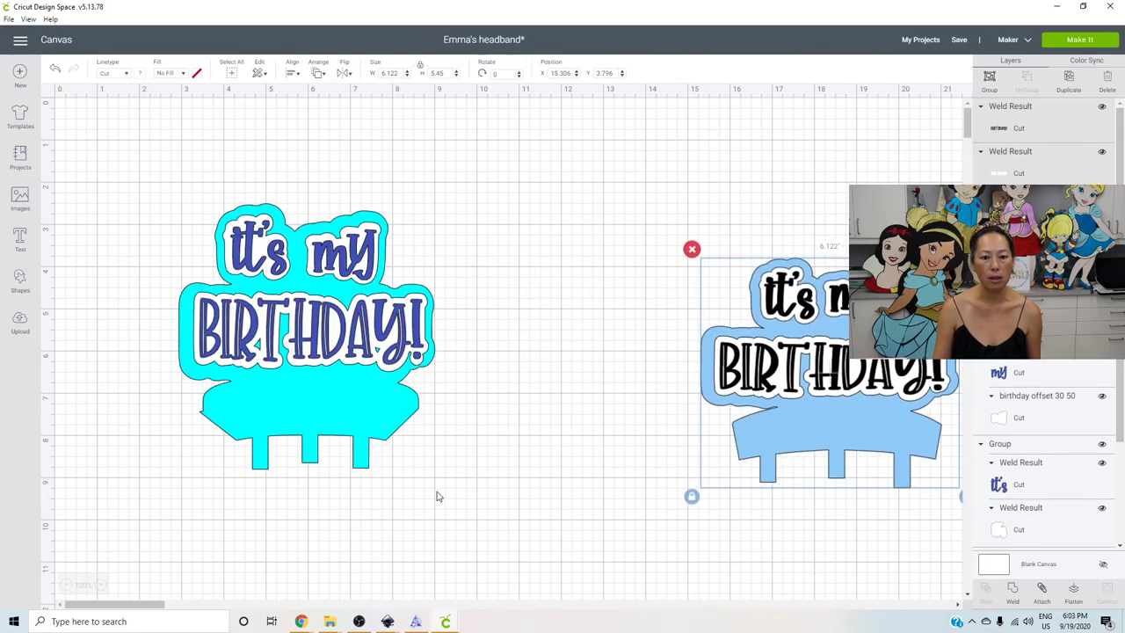
Shrink the cyan design slightly and delete the light-blue design
drag(447, 494, 213, 201)
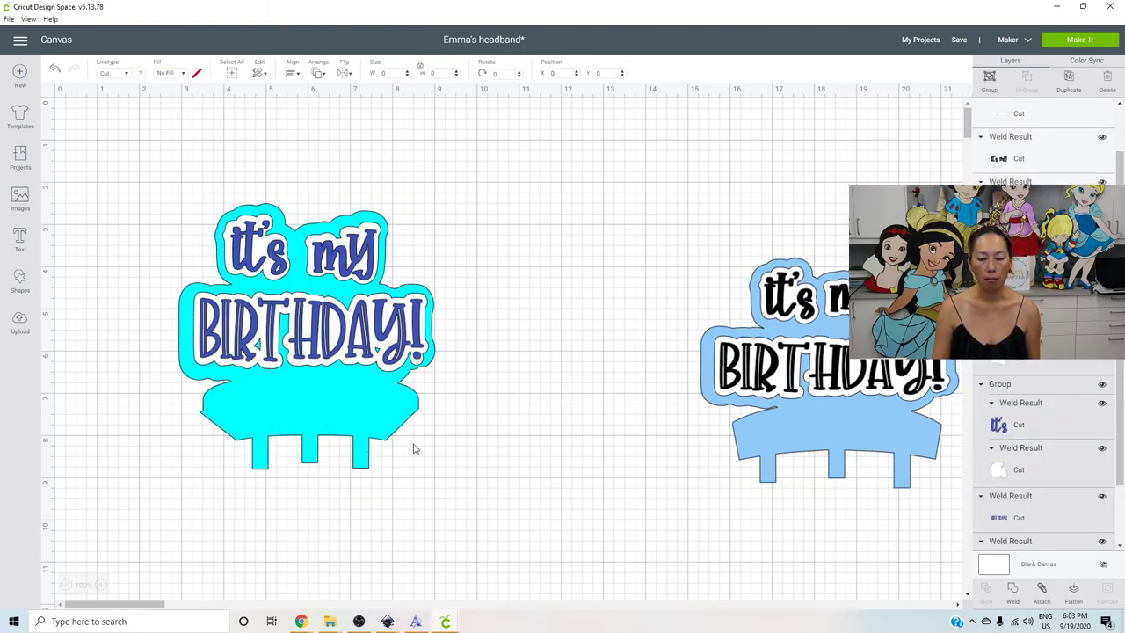
drag(444, 479, 428, 466)
click(589, 374)
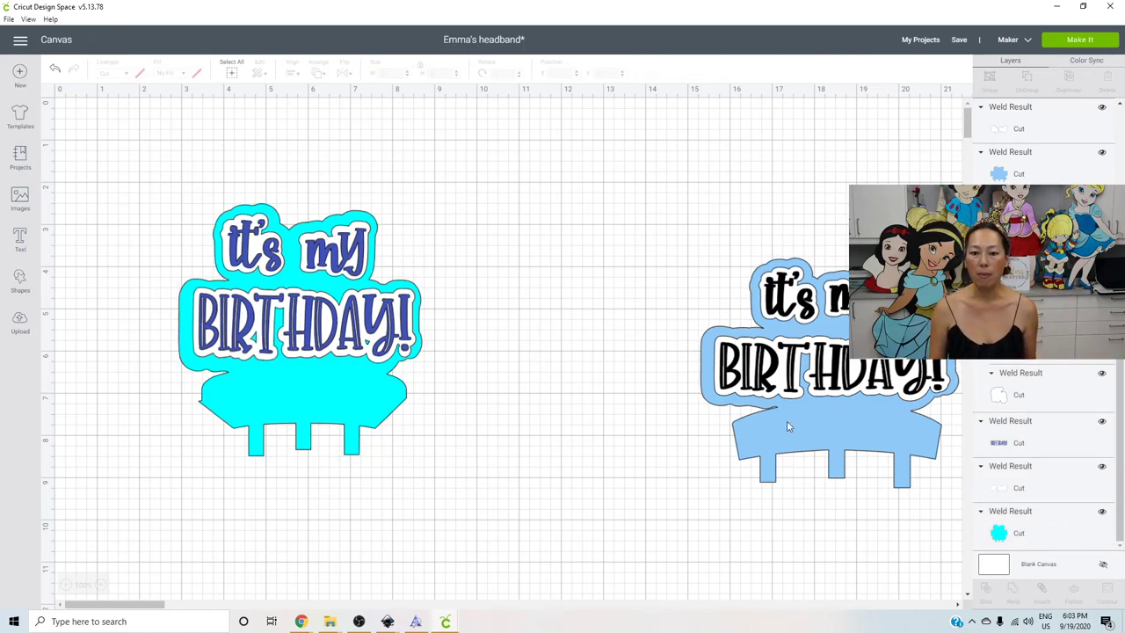
drag(649, 228, 869, 517)
key(Delete)
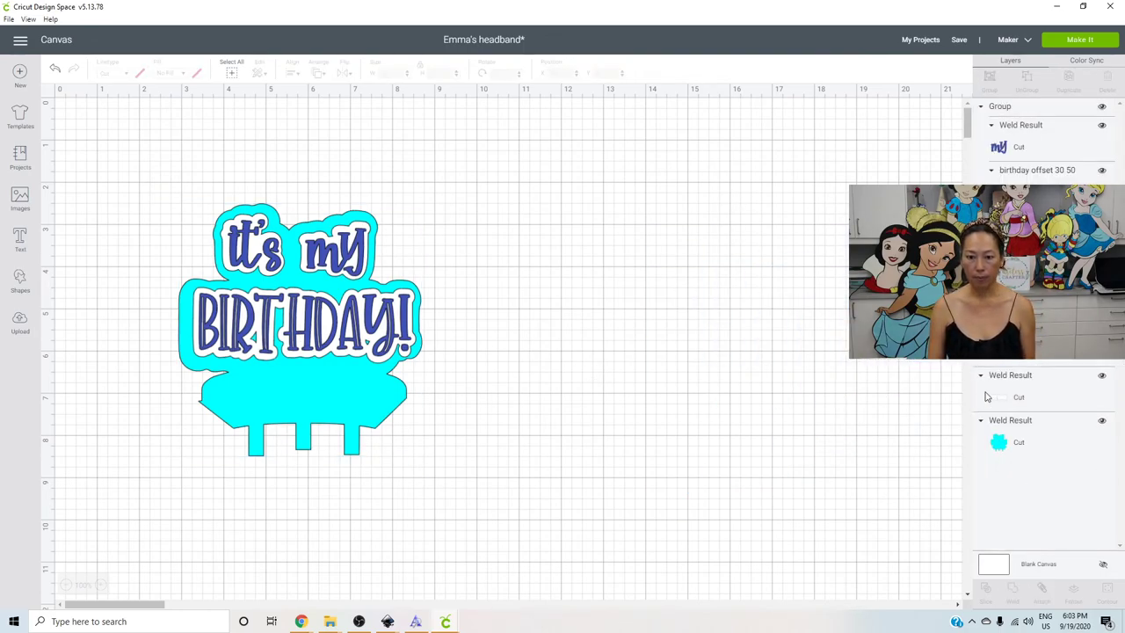
Lay the project out on three mats and mirror the blue BIRTHDAY lettering on mat 3
click(1074, 42)
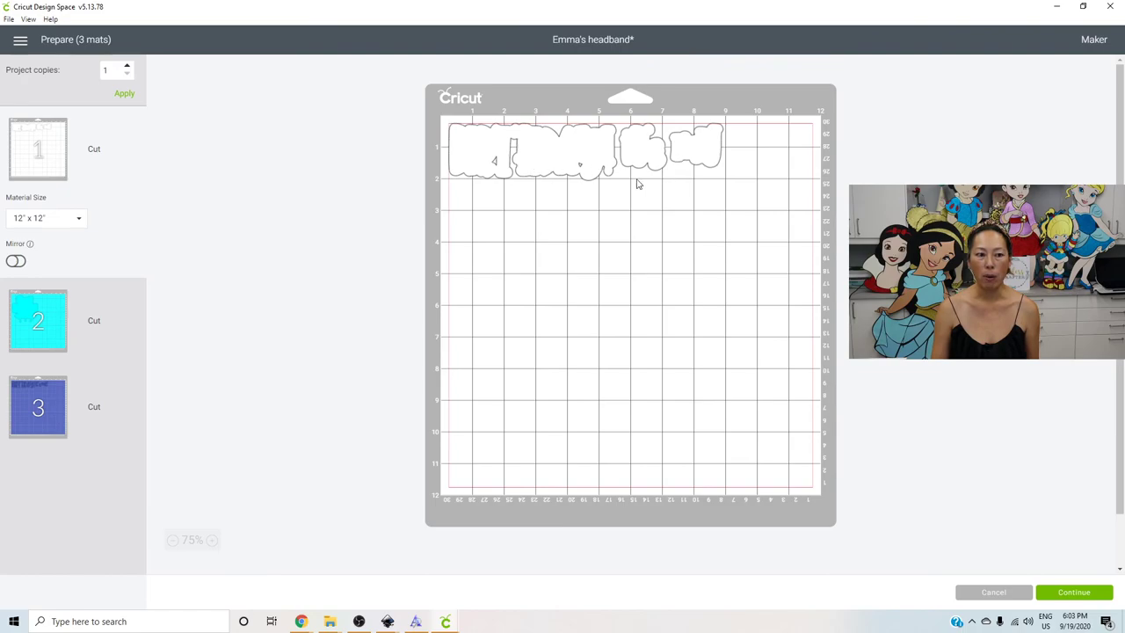
click(70, 313)
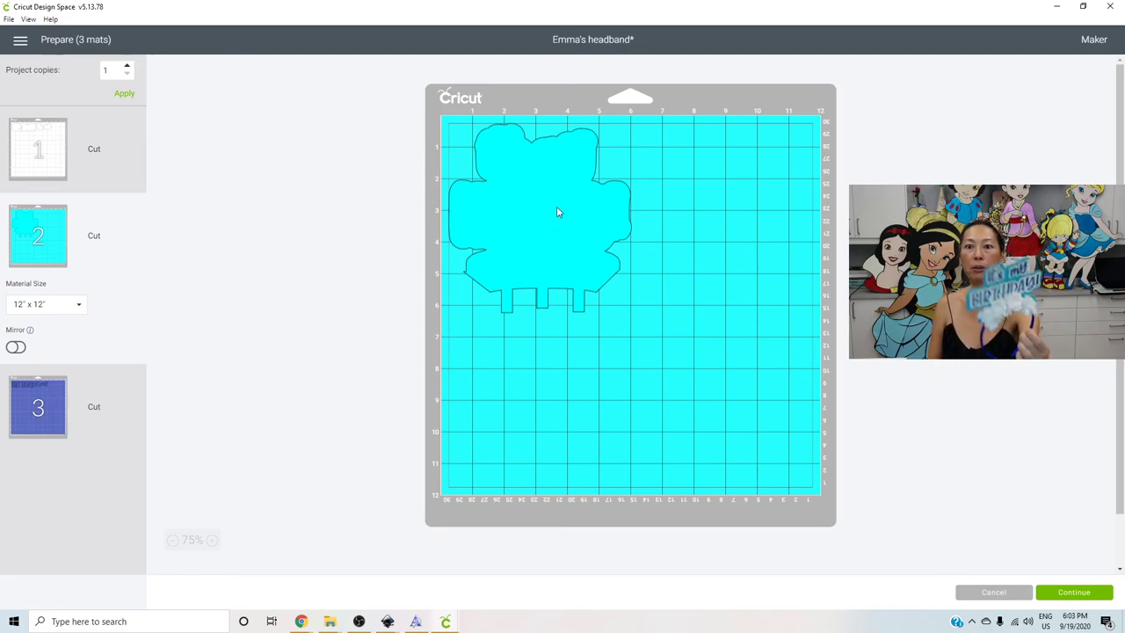
click(33, 409)
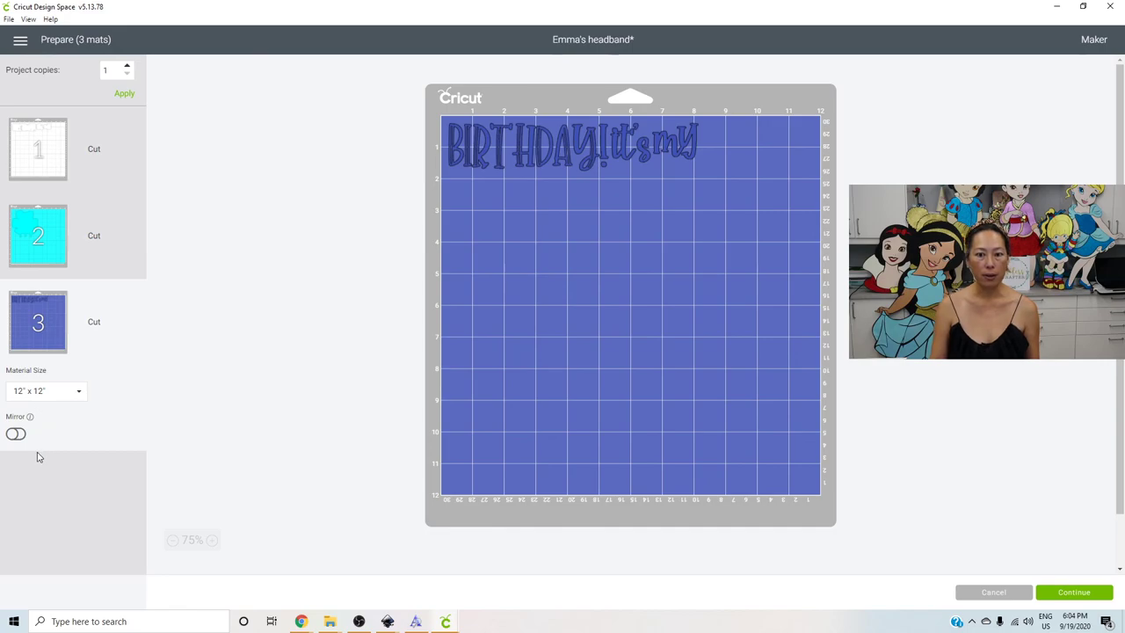
click(21, 436)
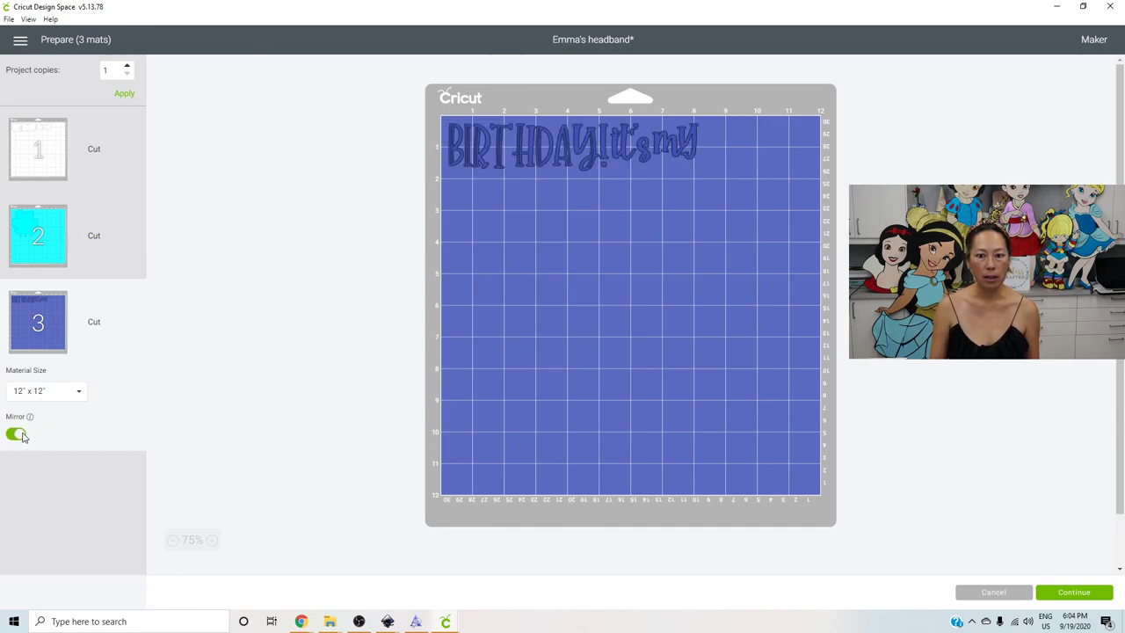